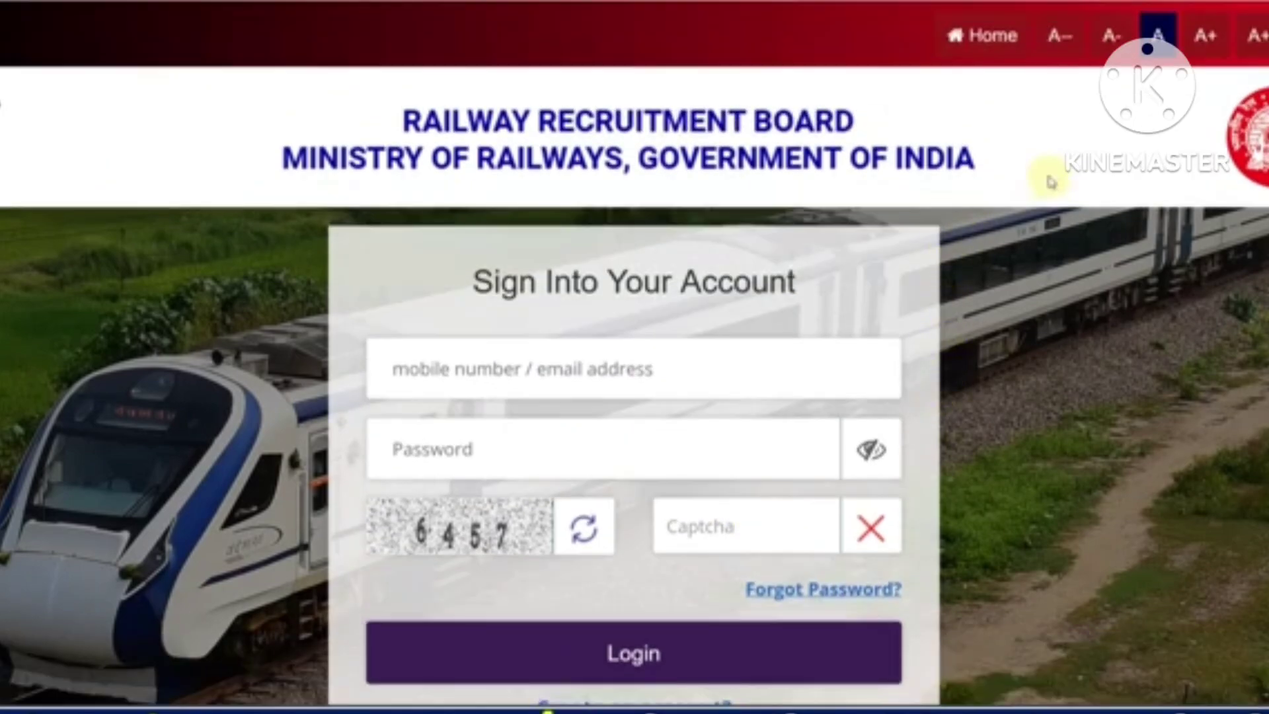
From the portal home page, open the Create an Account registration form and dismiss its note
click(985, 37)
click(856, 113)
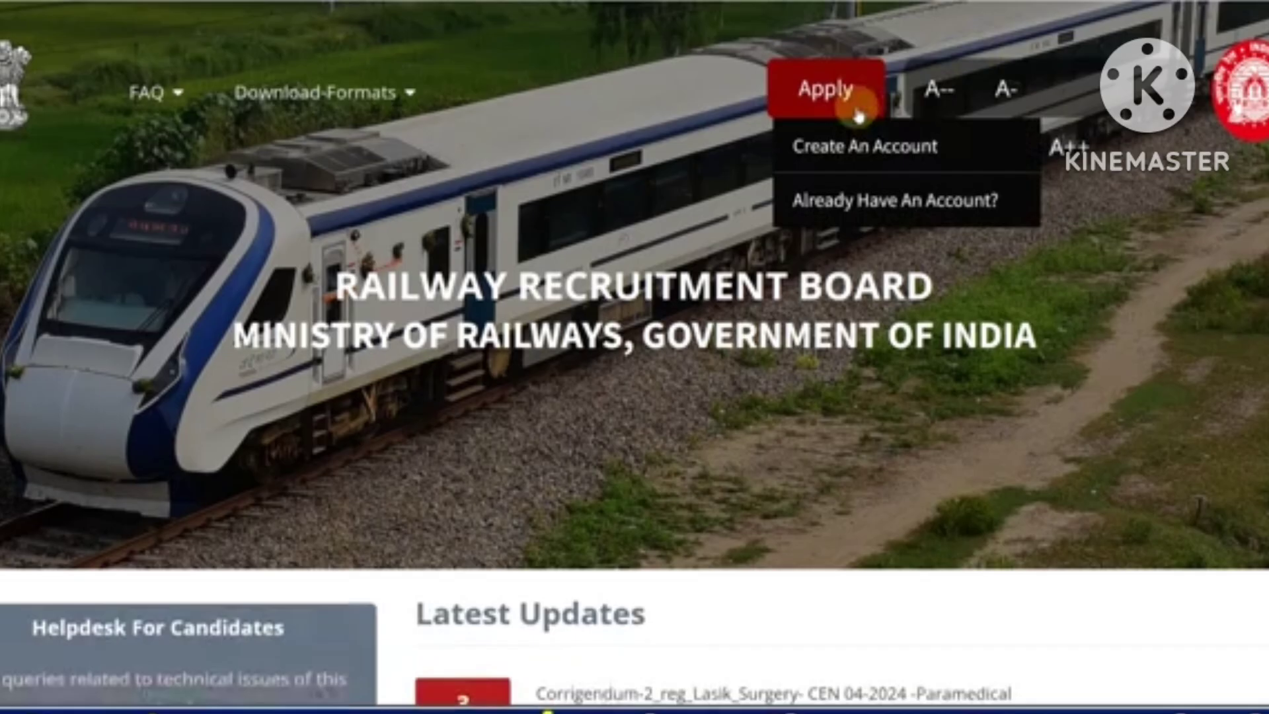
click(838, 145)
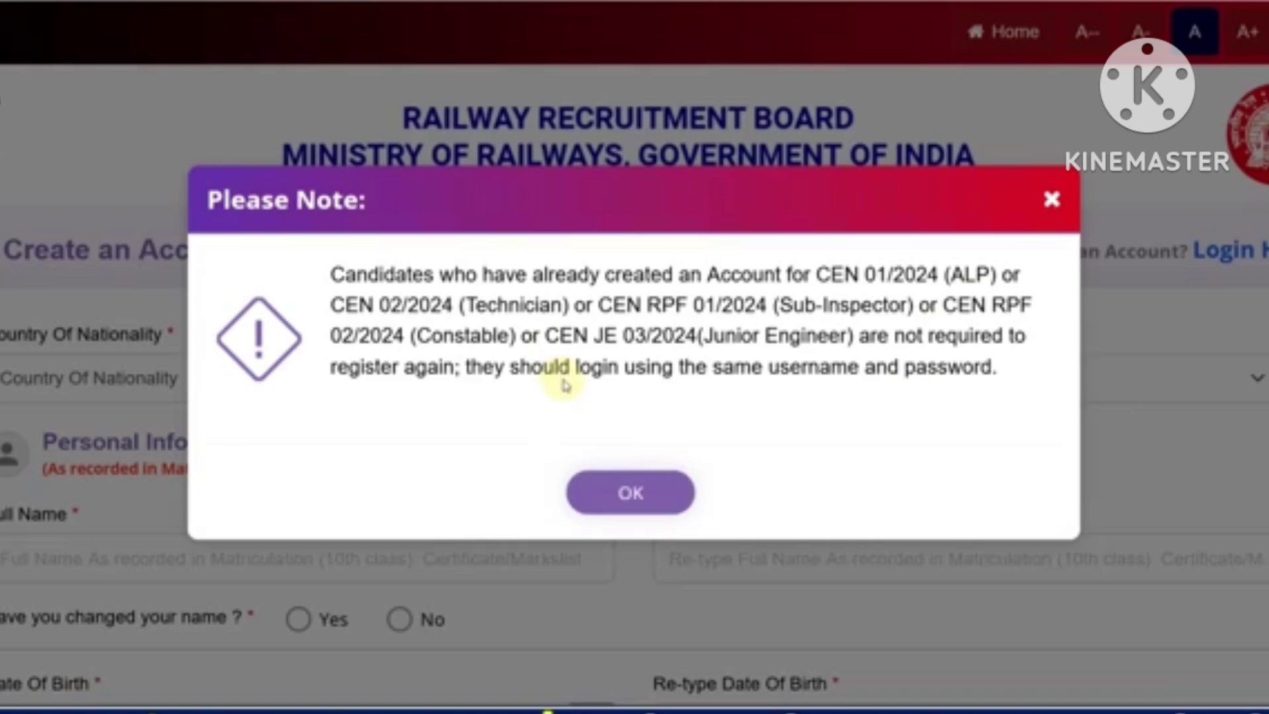
click(629, 502)
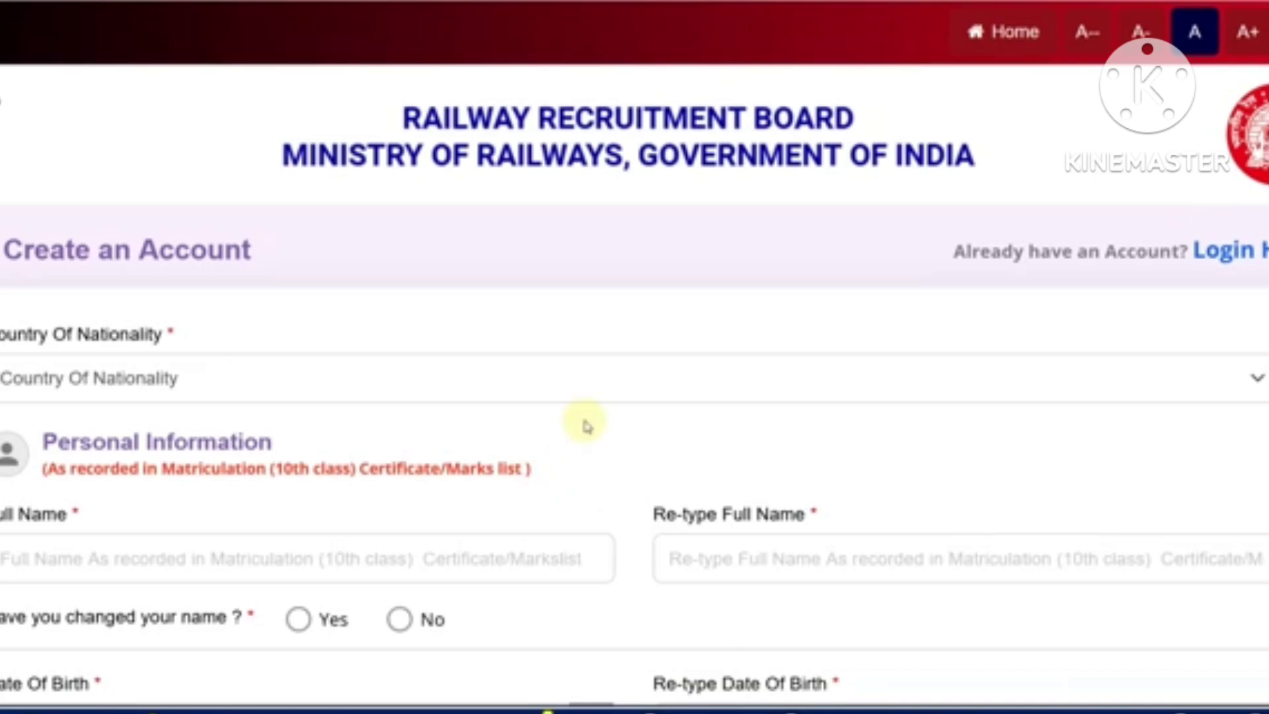
Set Country Of Nationality to India
scroll(363, 423, down, 2)
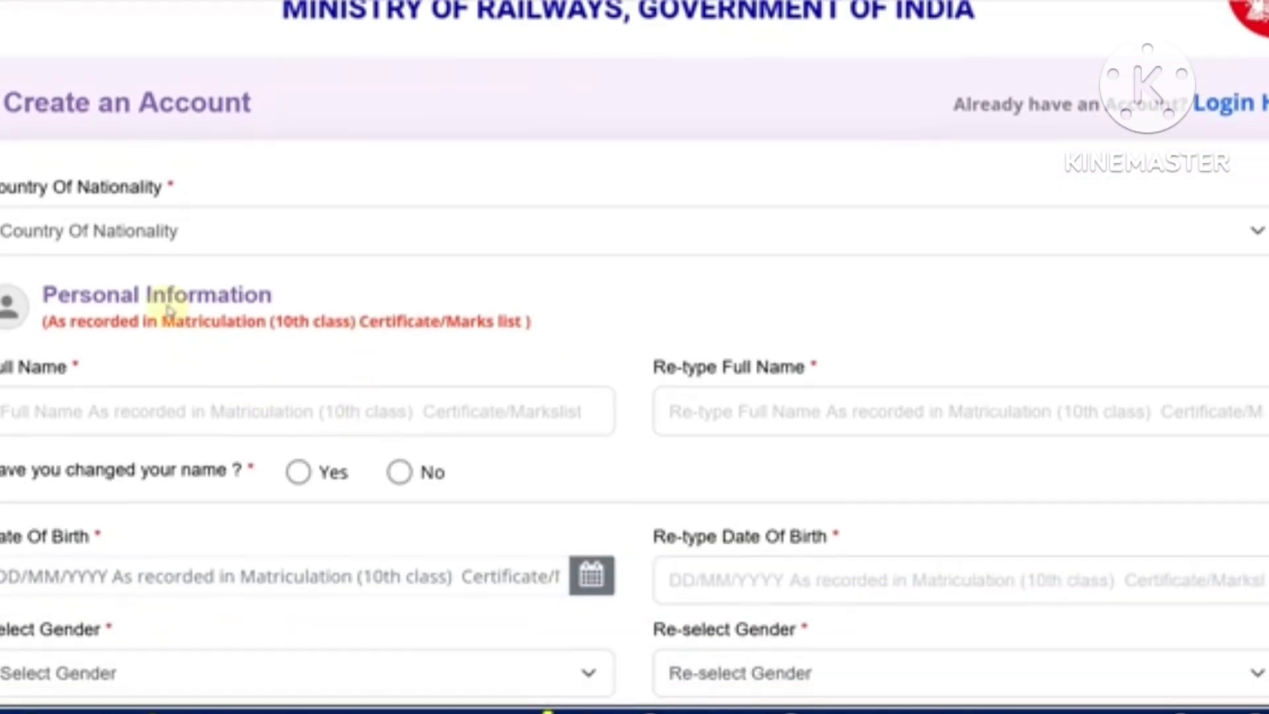
click(160, 250)
click(141, 303)
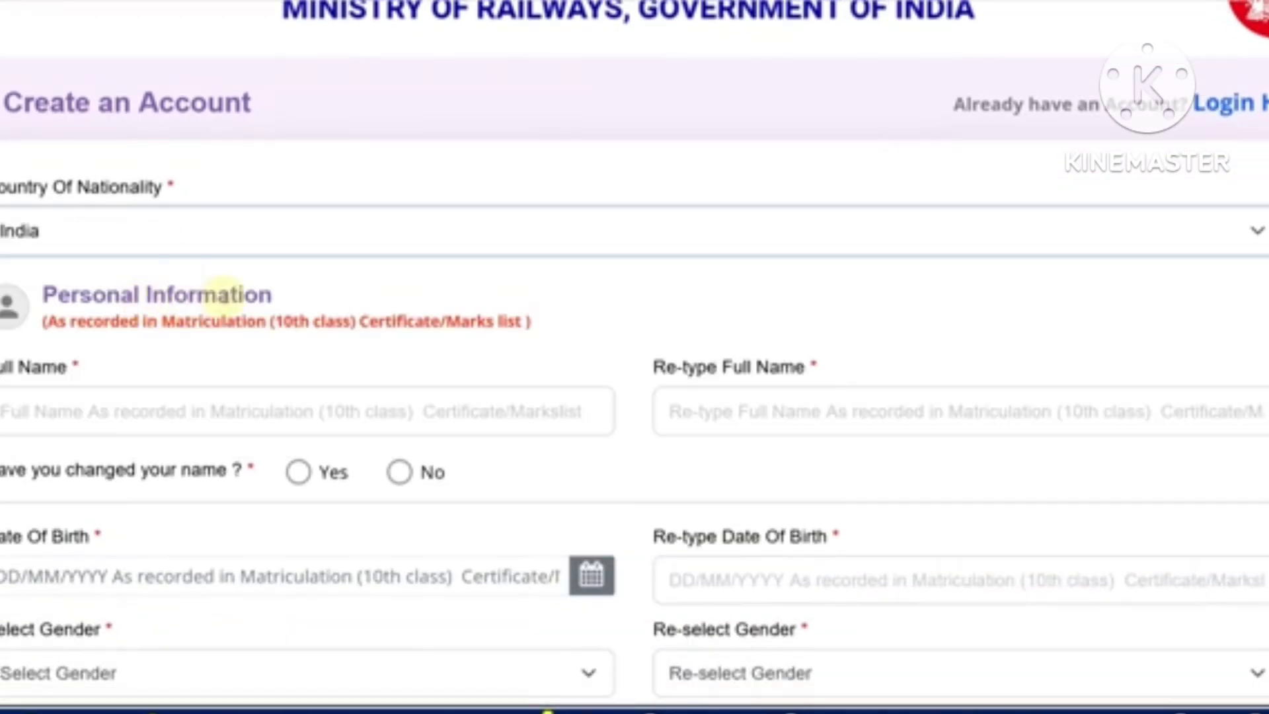
scroll(193, 295, down, 2)
Enter and confirm the candidate's full name, and answer No to name change
click(112, 276)
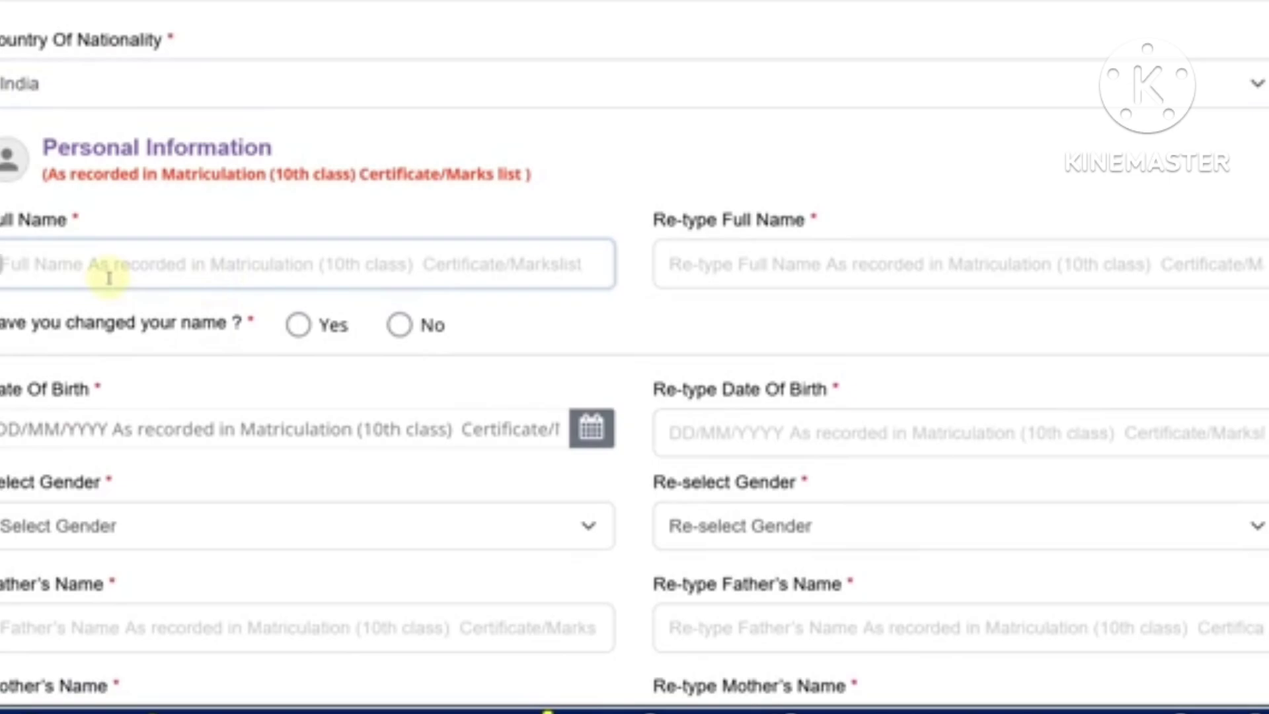
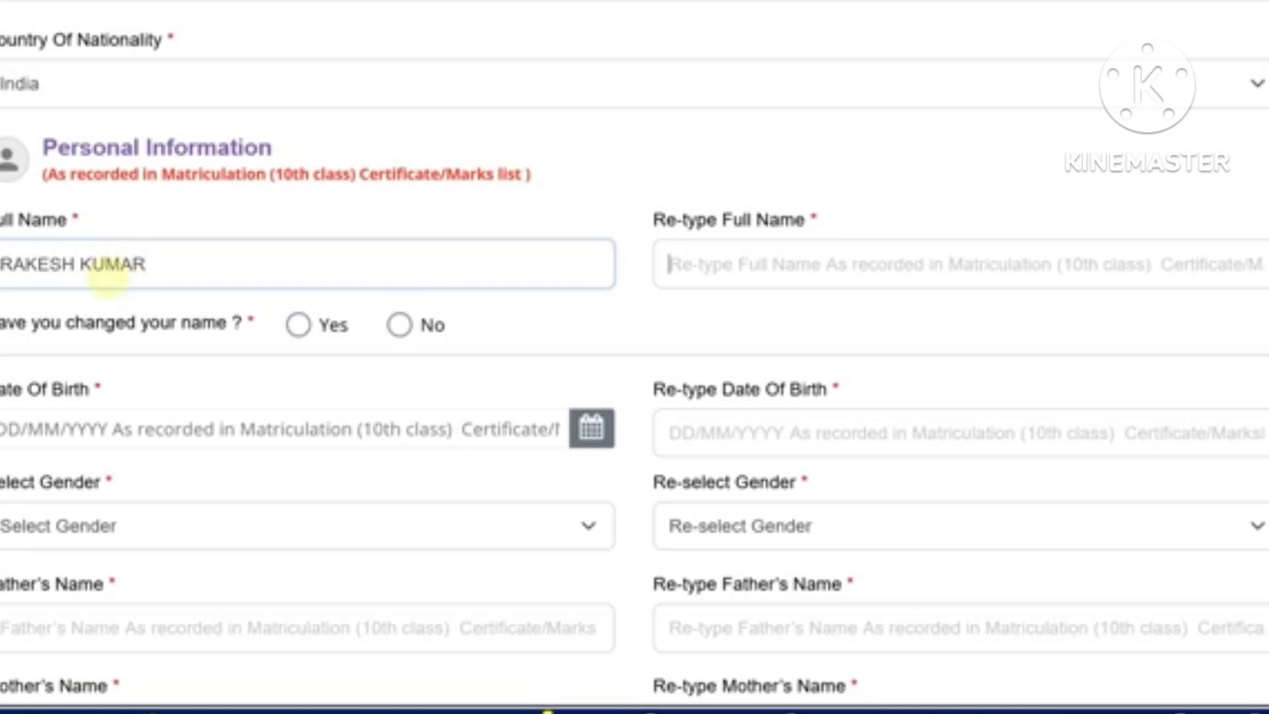
key(Tab)
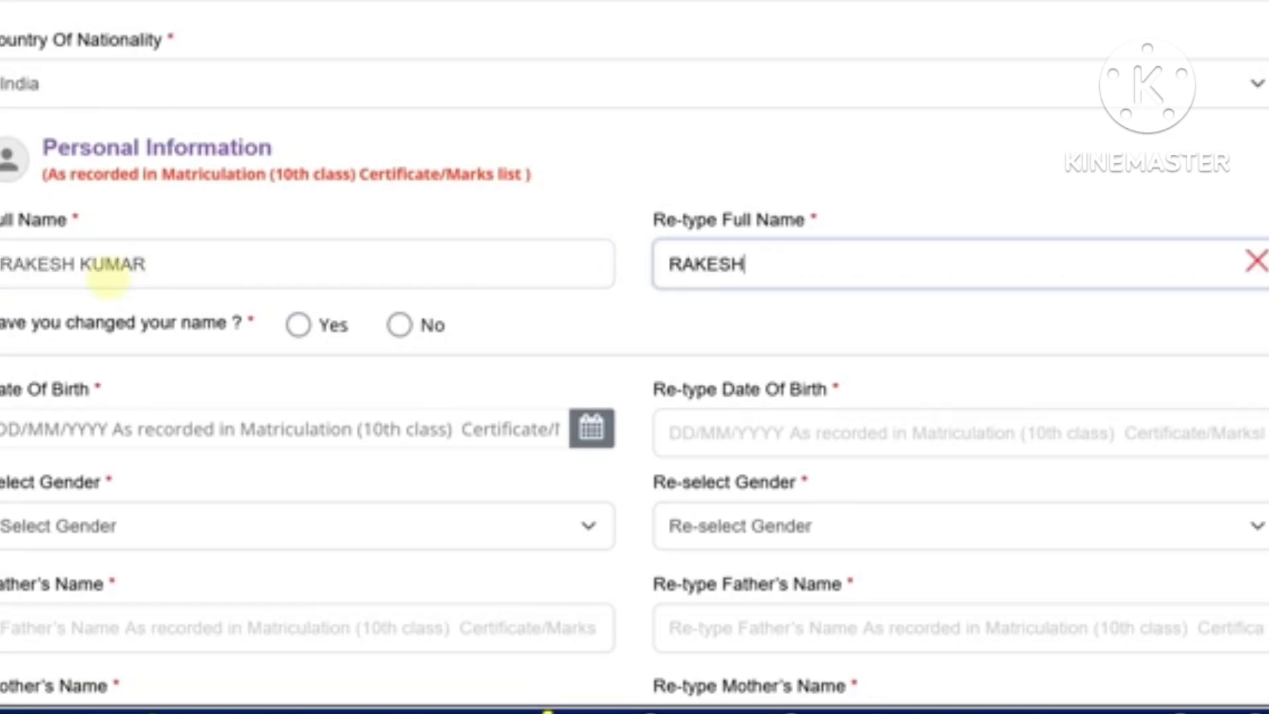
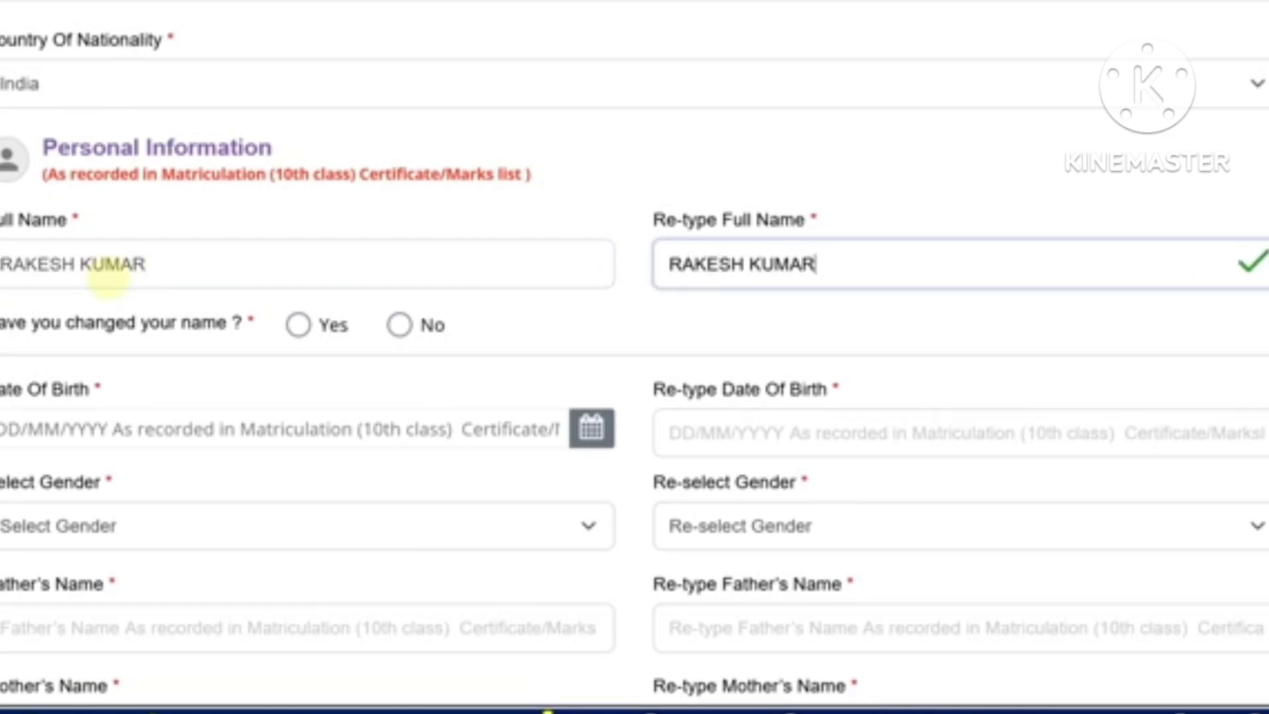
click(298, 325)
click(574, 493)
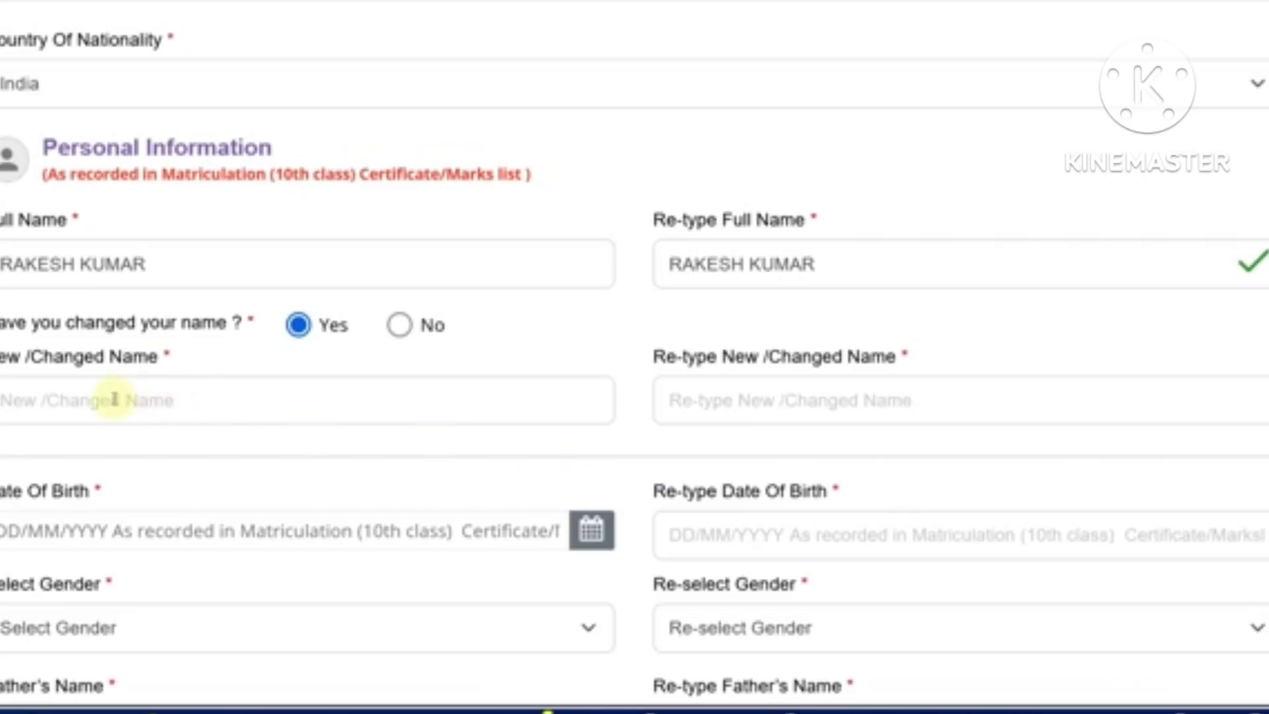
click(399, 325)
scroll(423, 330, down, 2)
click(590, 282)
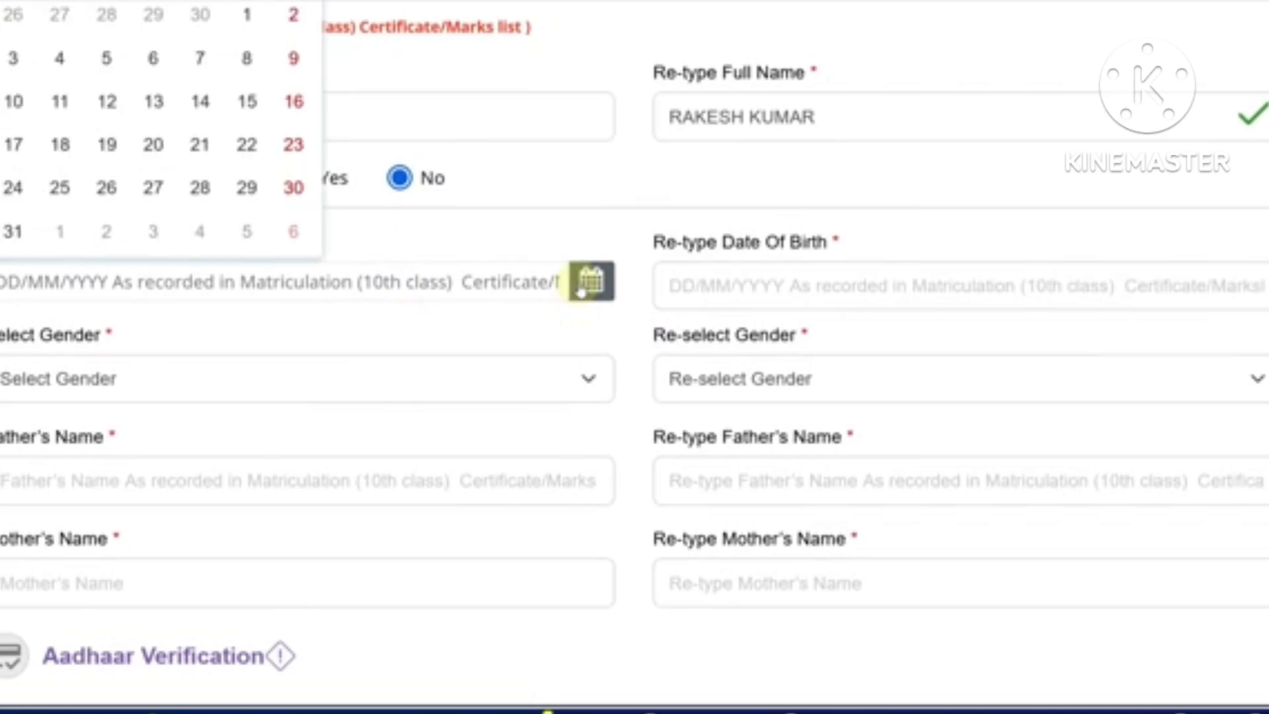
scroll(305, 137, up, 2)
click(177, 94)
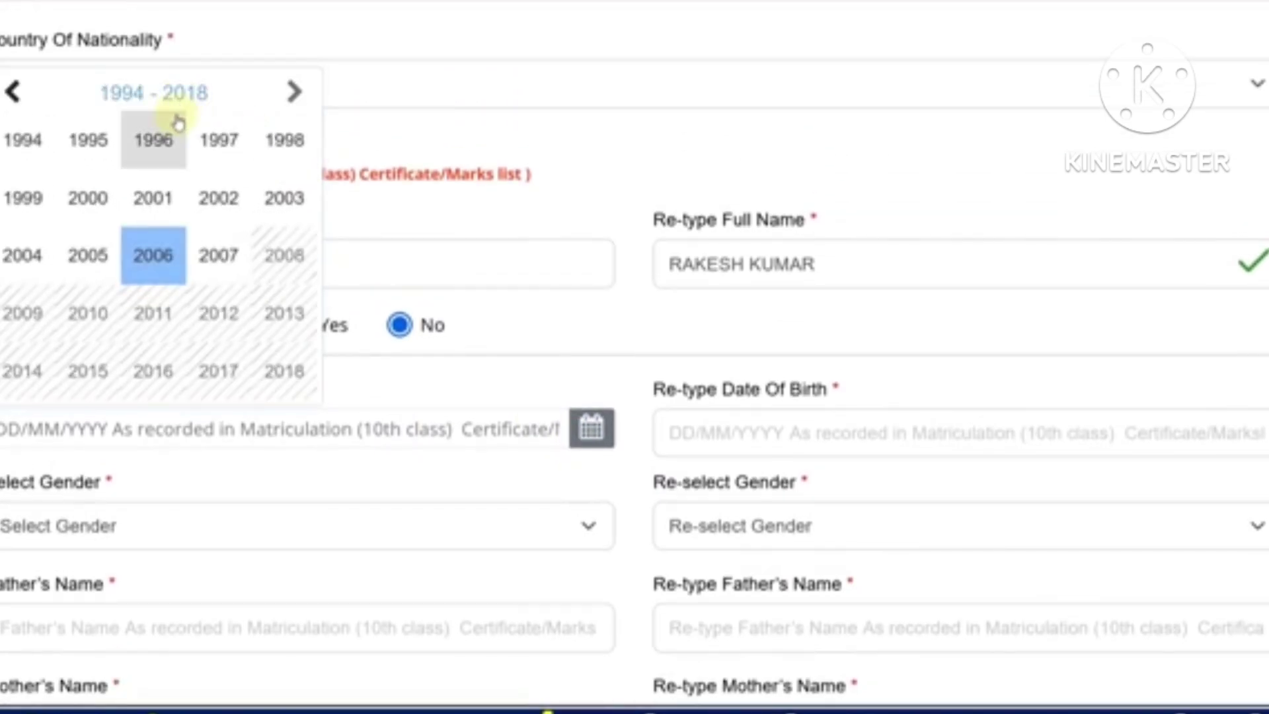
click(291, 154)
click(249, 252)
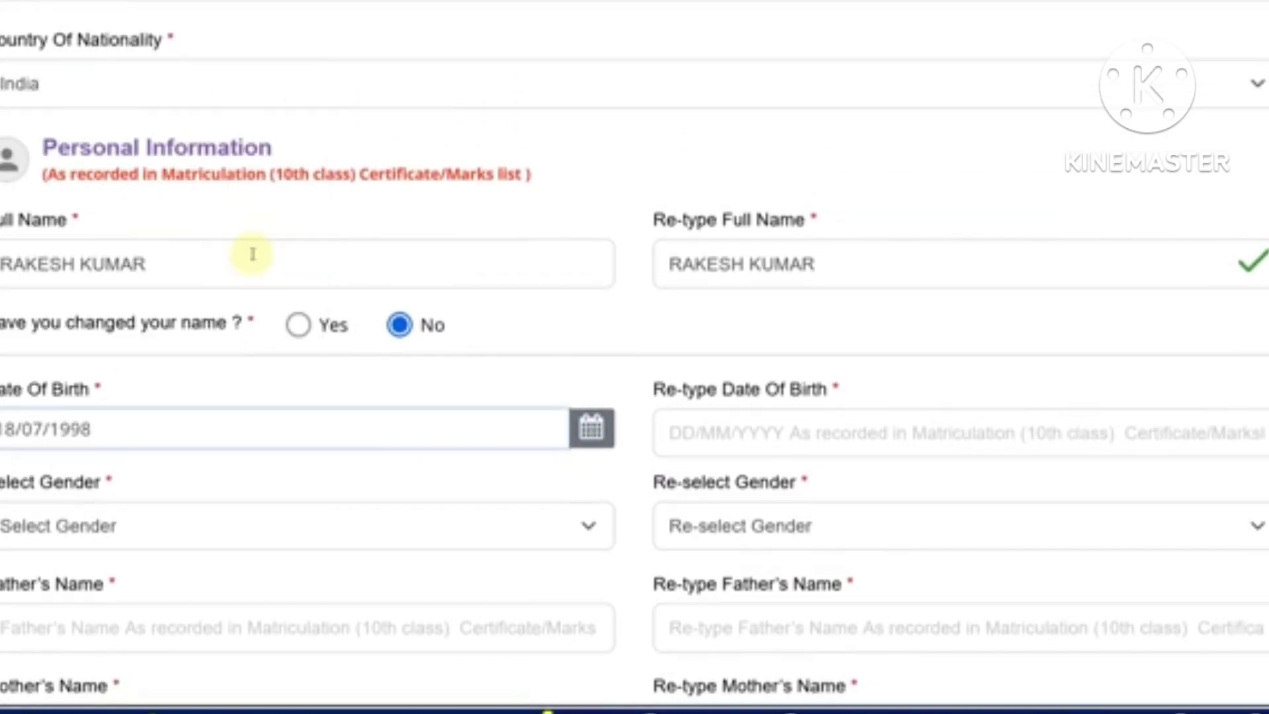
click(688, 434)
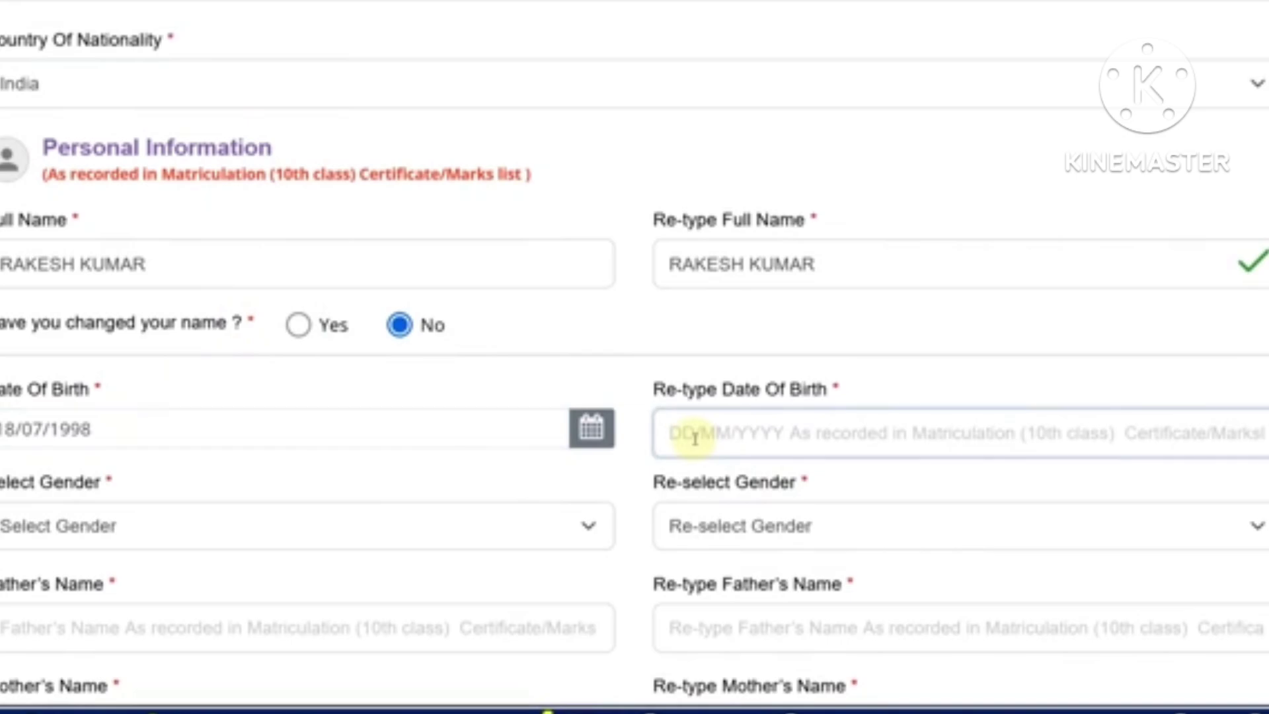
text(0)
key(BackSpace)
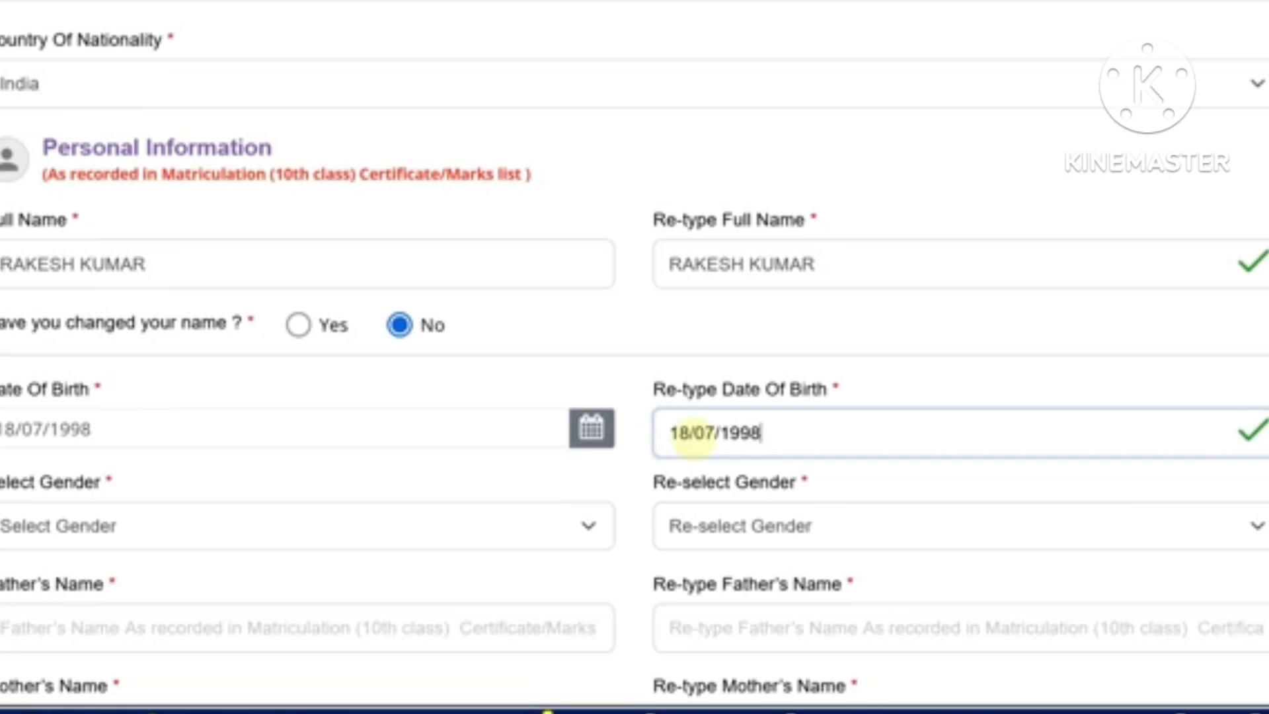
Set and confirm the gender as Male
scroll(690, 434, down, 2)
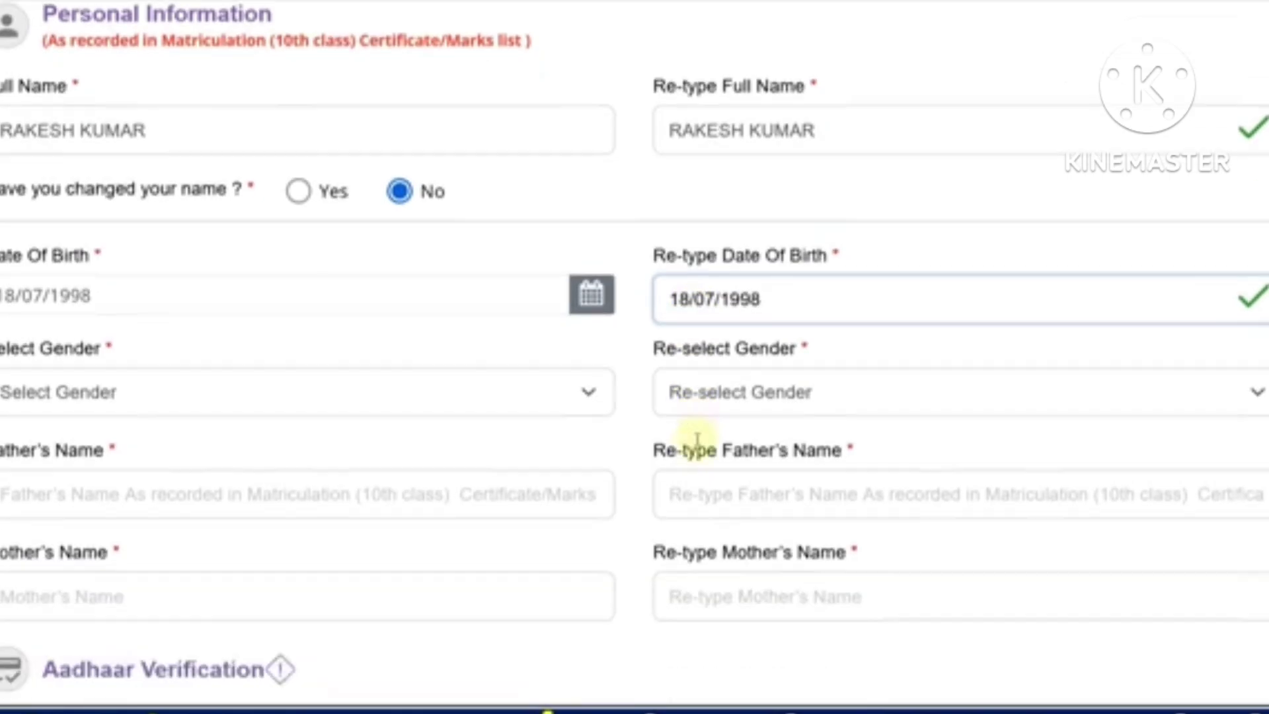
click(326, 377)
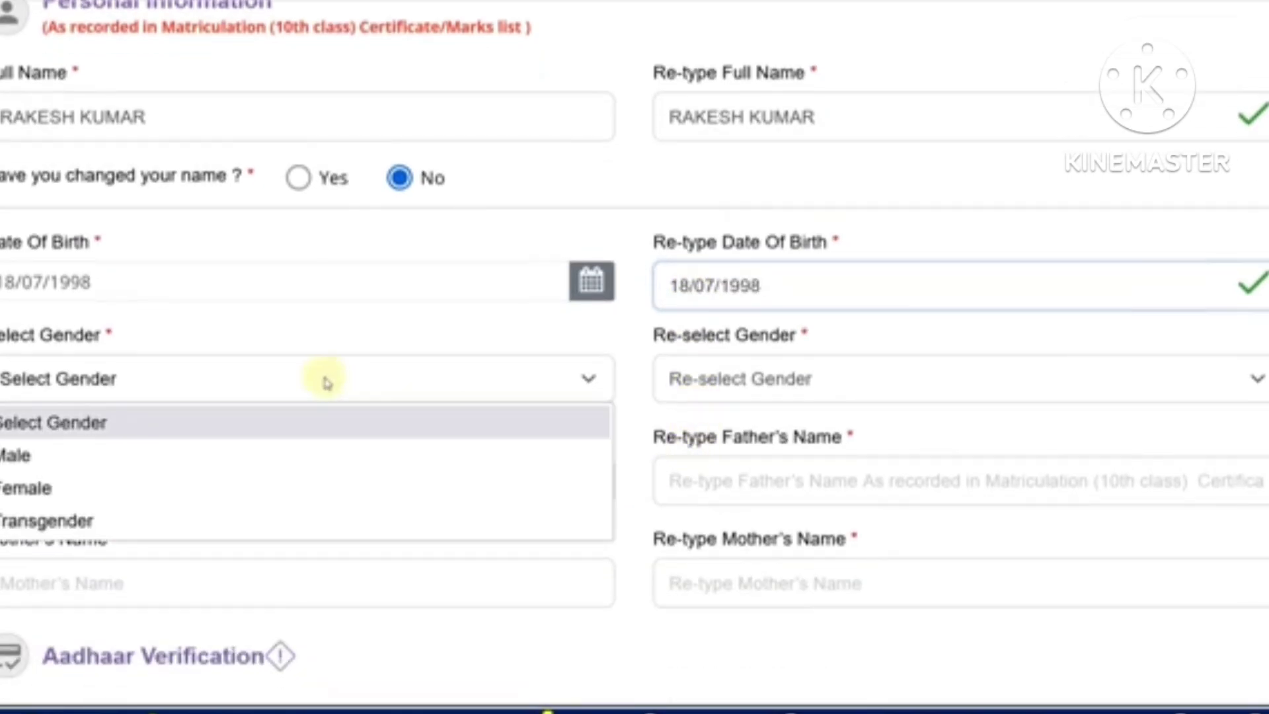
click(277, 455)
click(661, 380)
click(688, 455)
Enter and confirm the father's name and the mother's name
scroll(609, 442, down, 4)
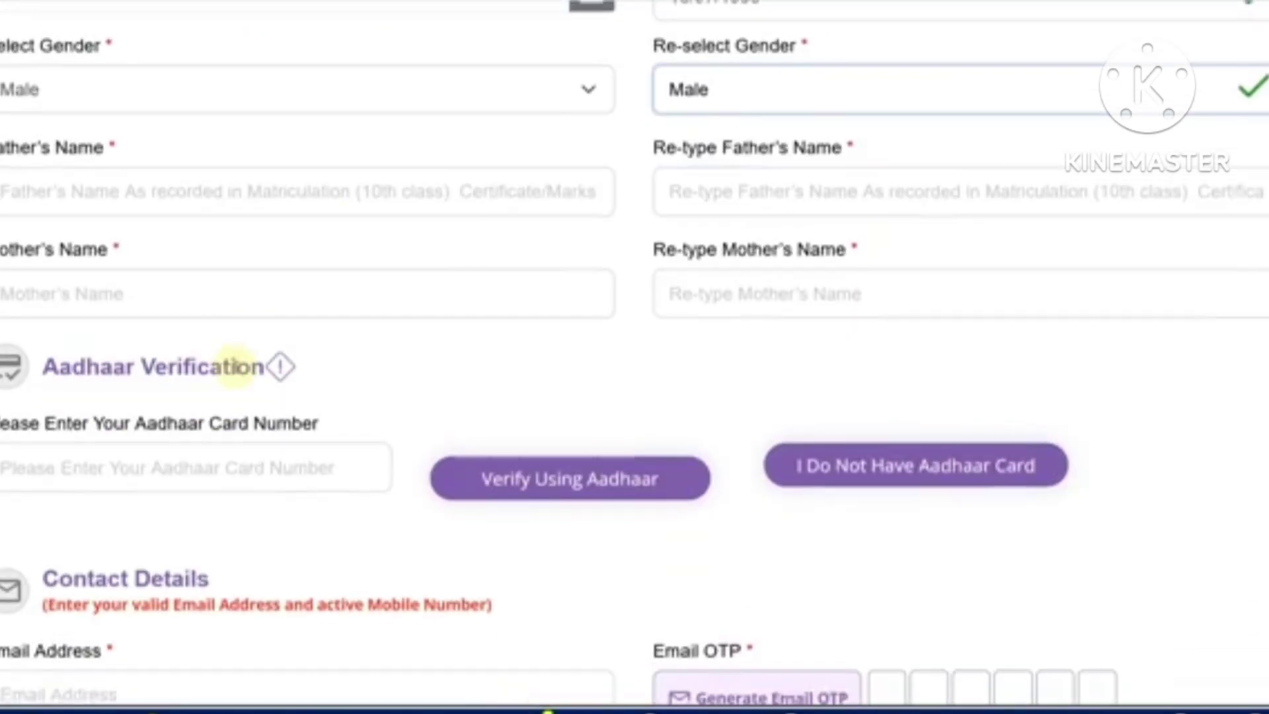
click(156, 185)
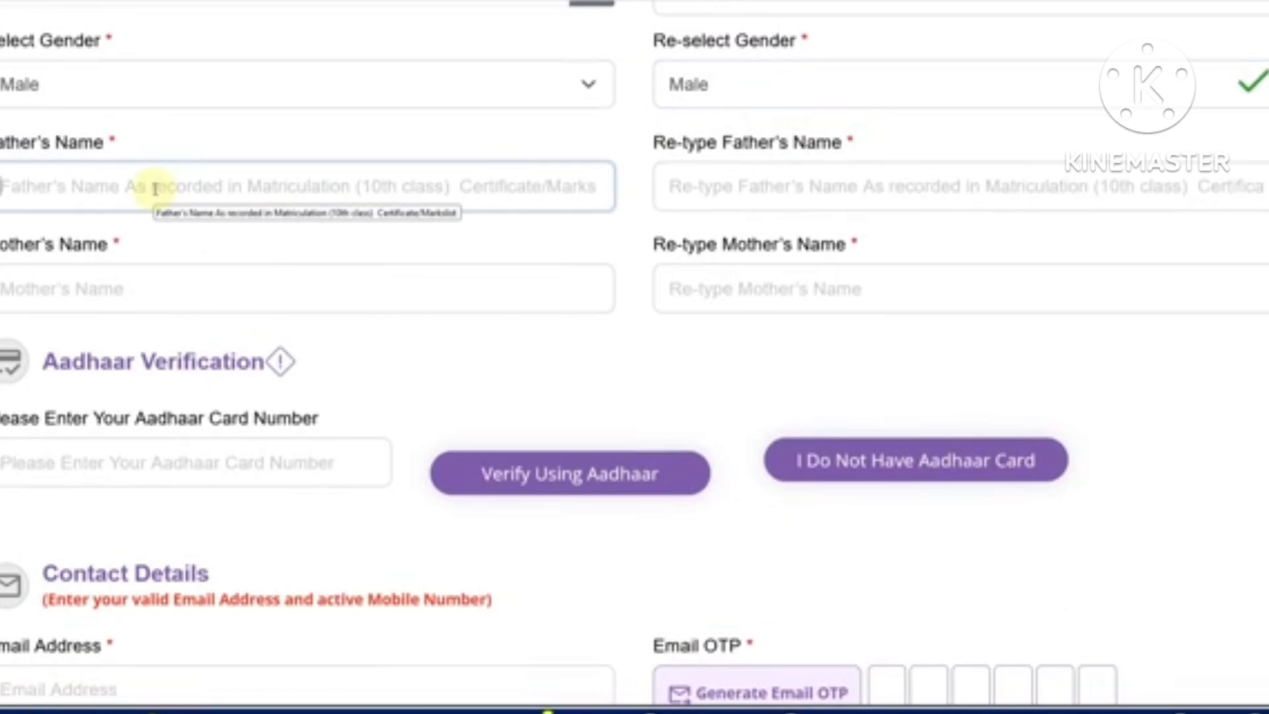
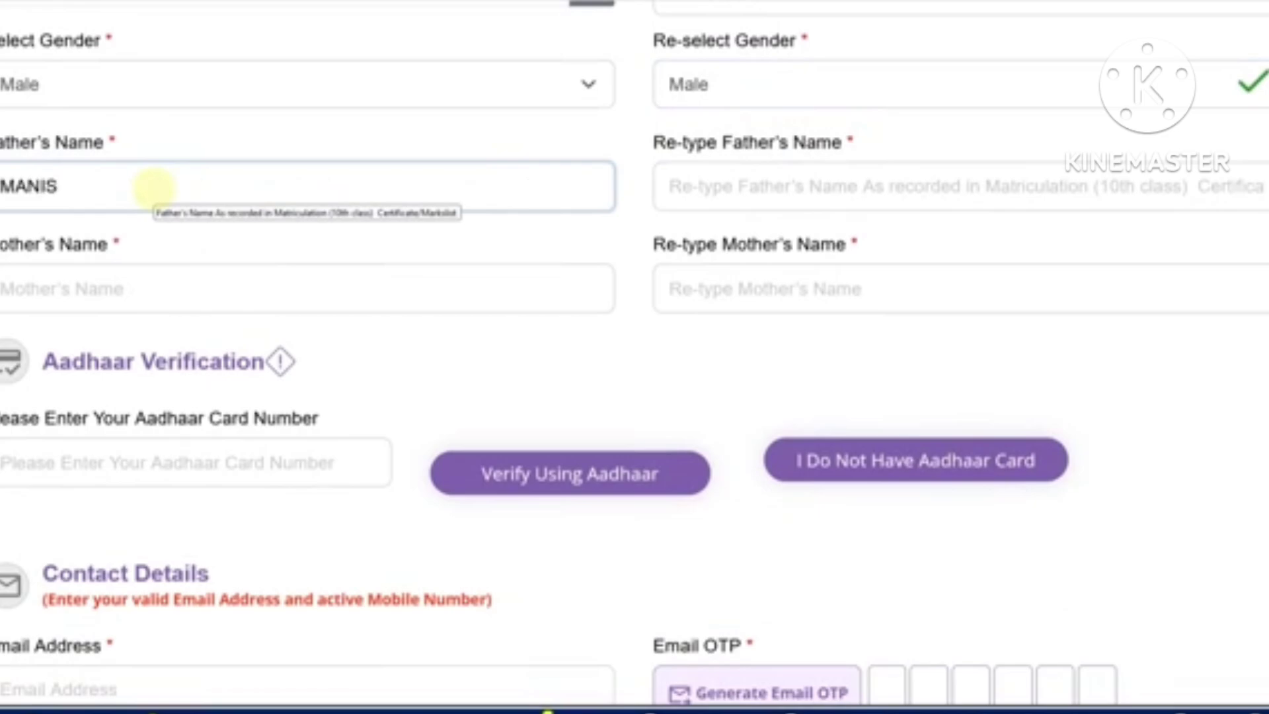
key(Tab)
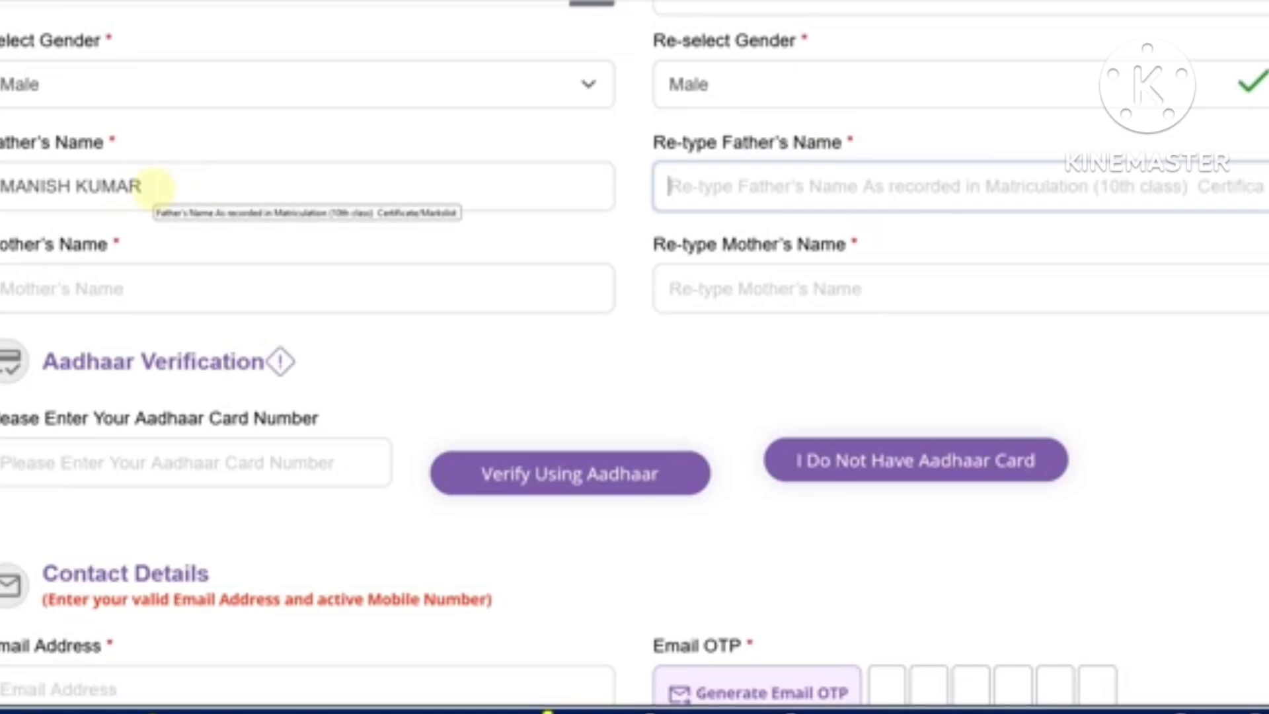
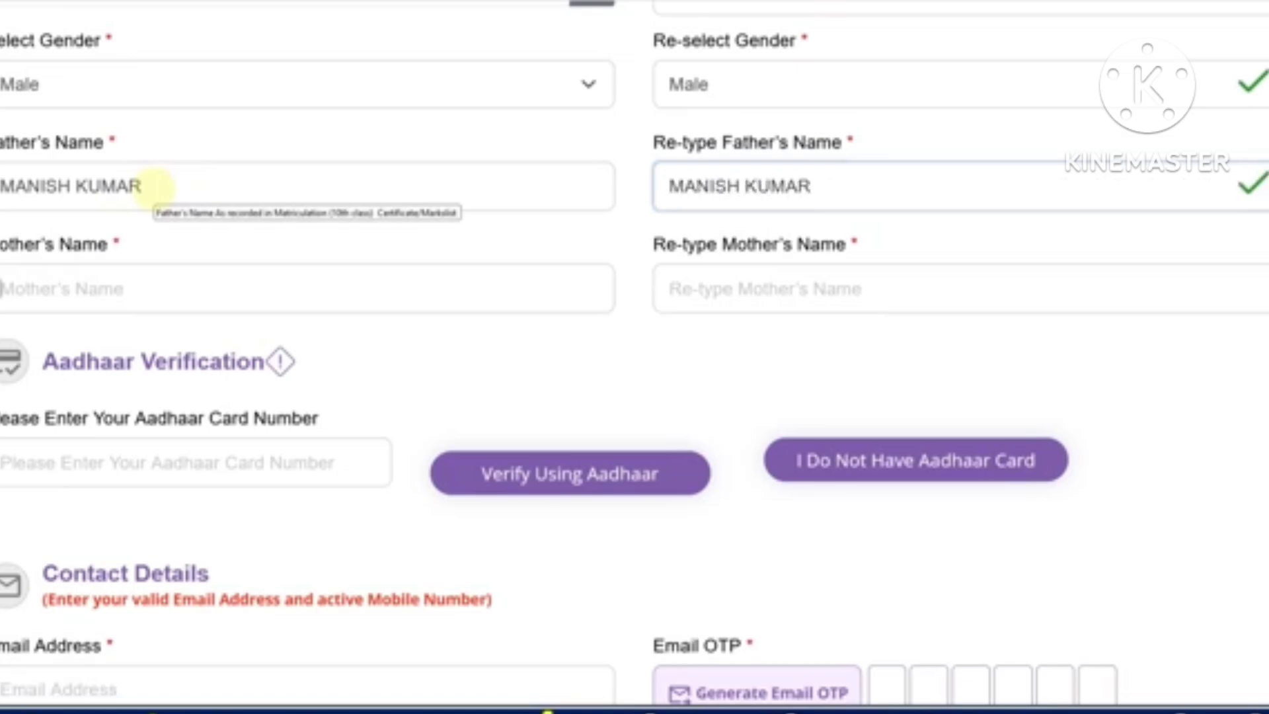
key(Tab)
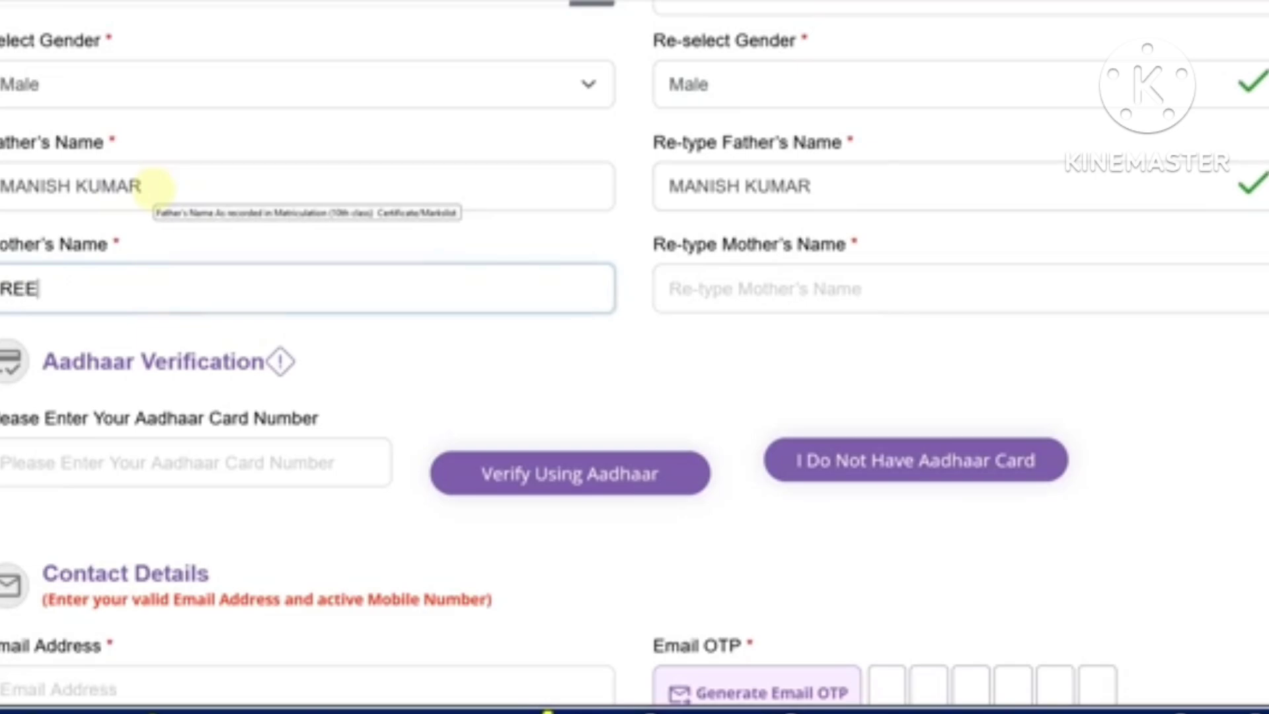
key(Tab)
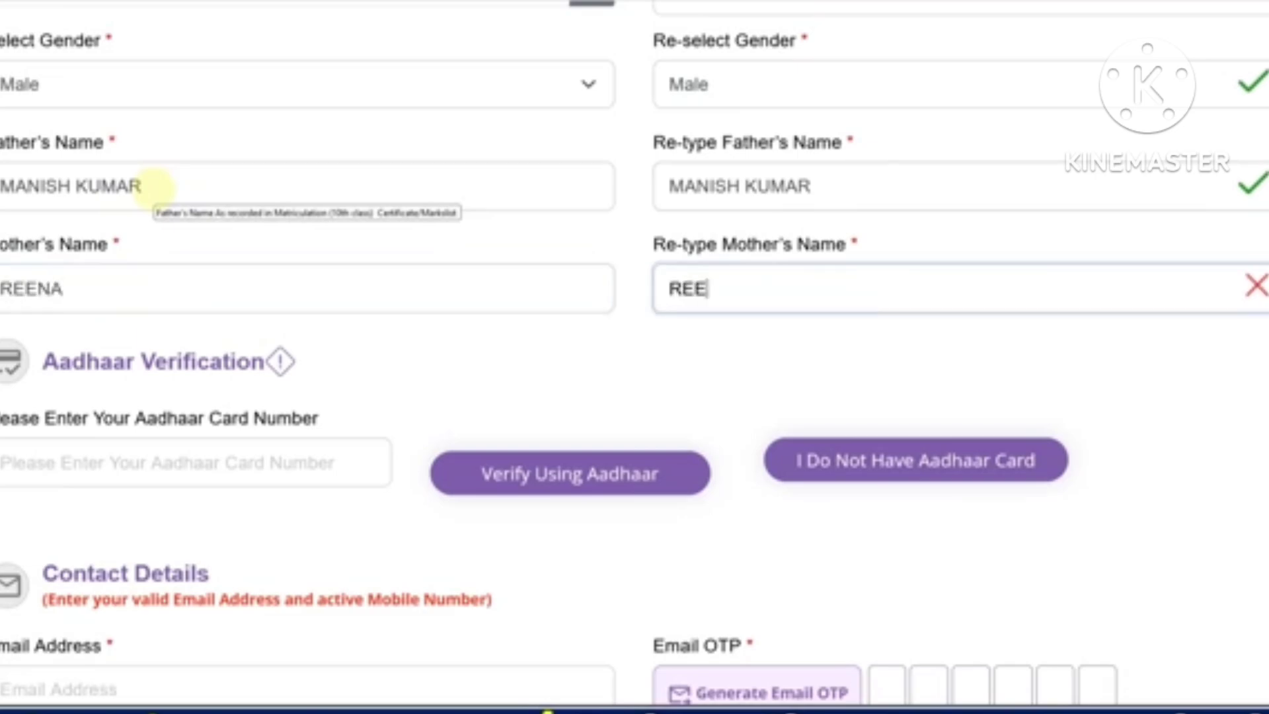
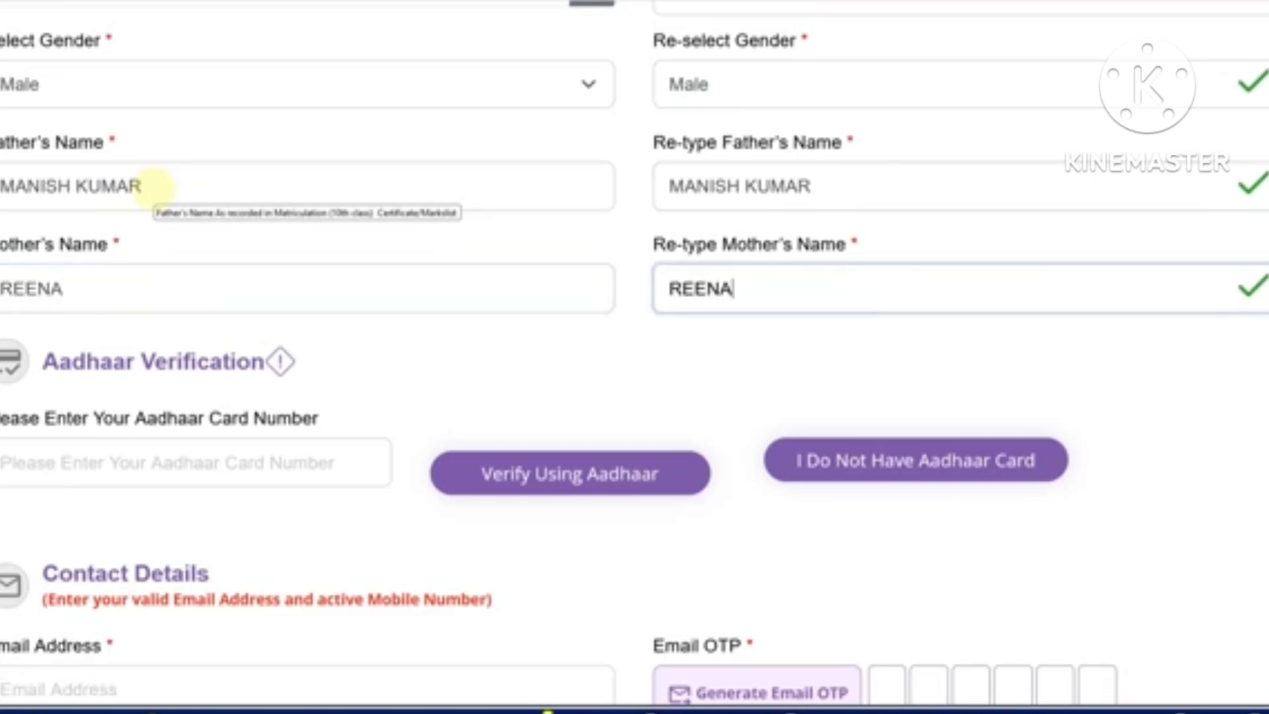
Enter the Aadhaar number and start its verification
scroll(175, 241, down, 2)
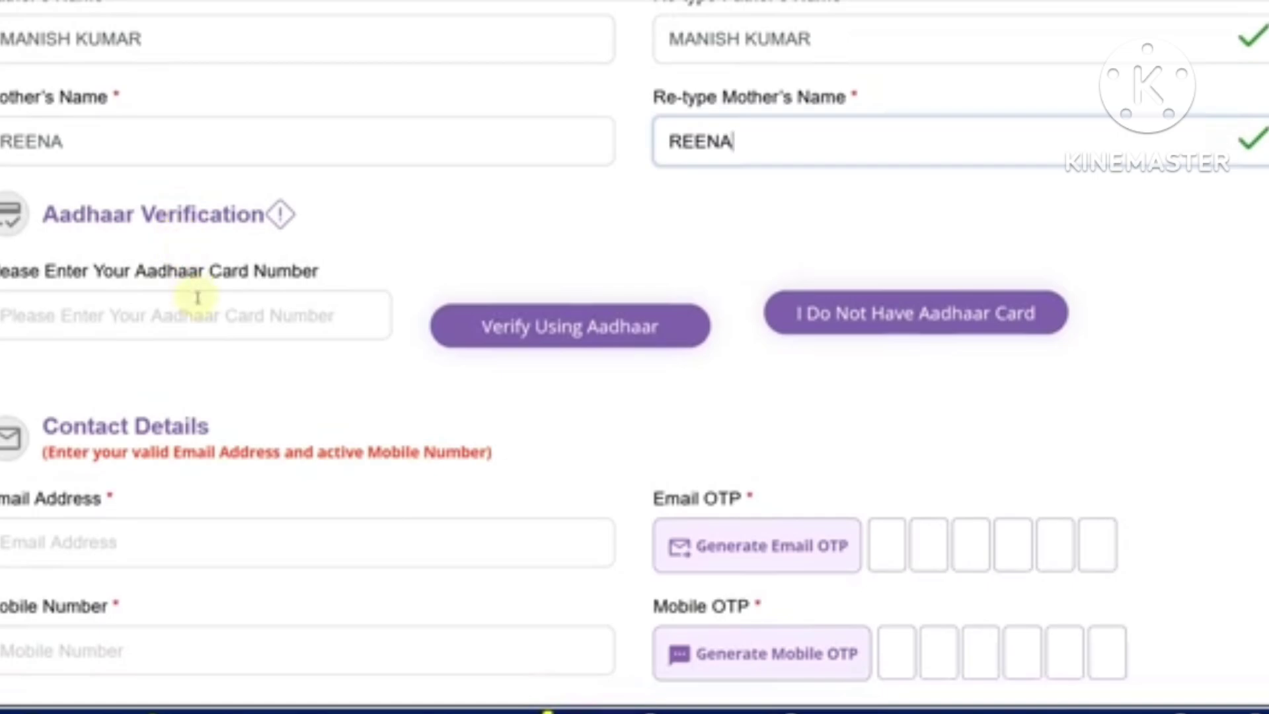
click(159, 319)
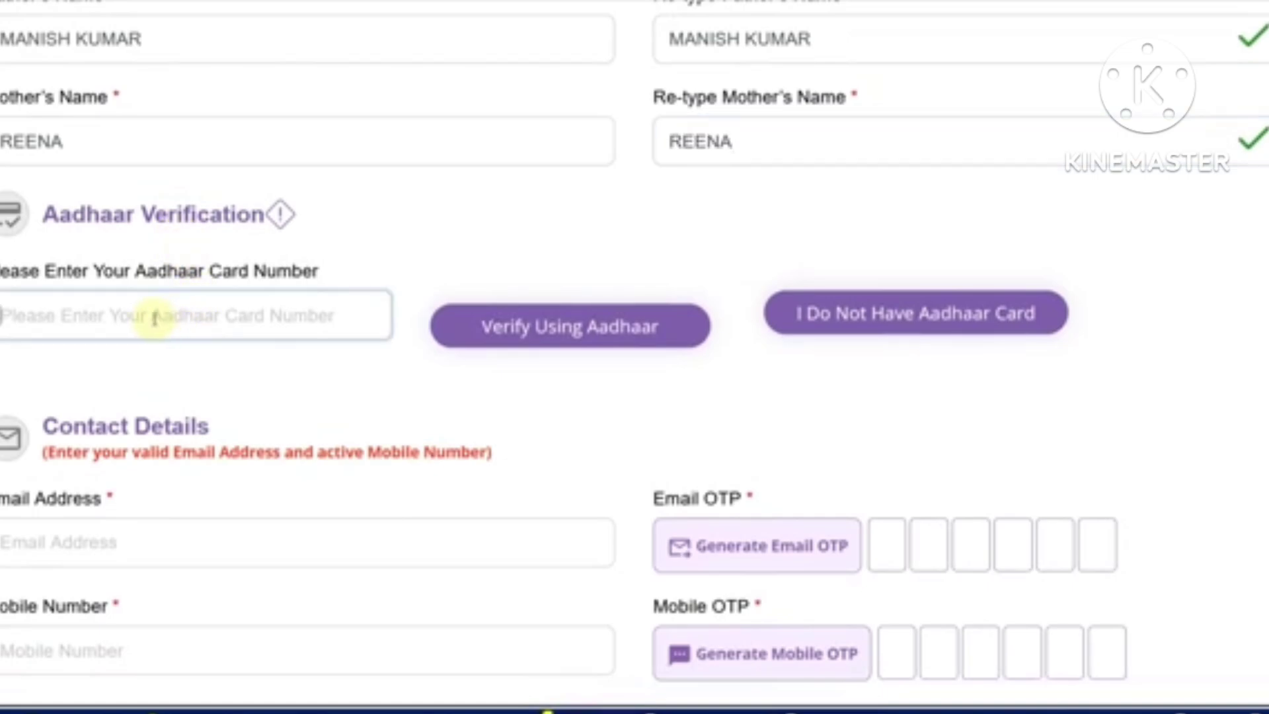
click(527, 330)
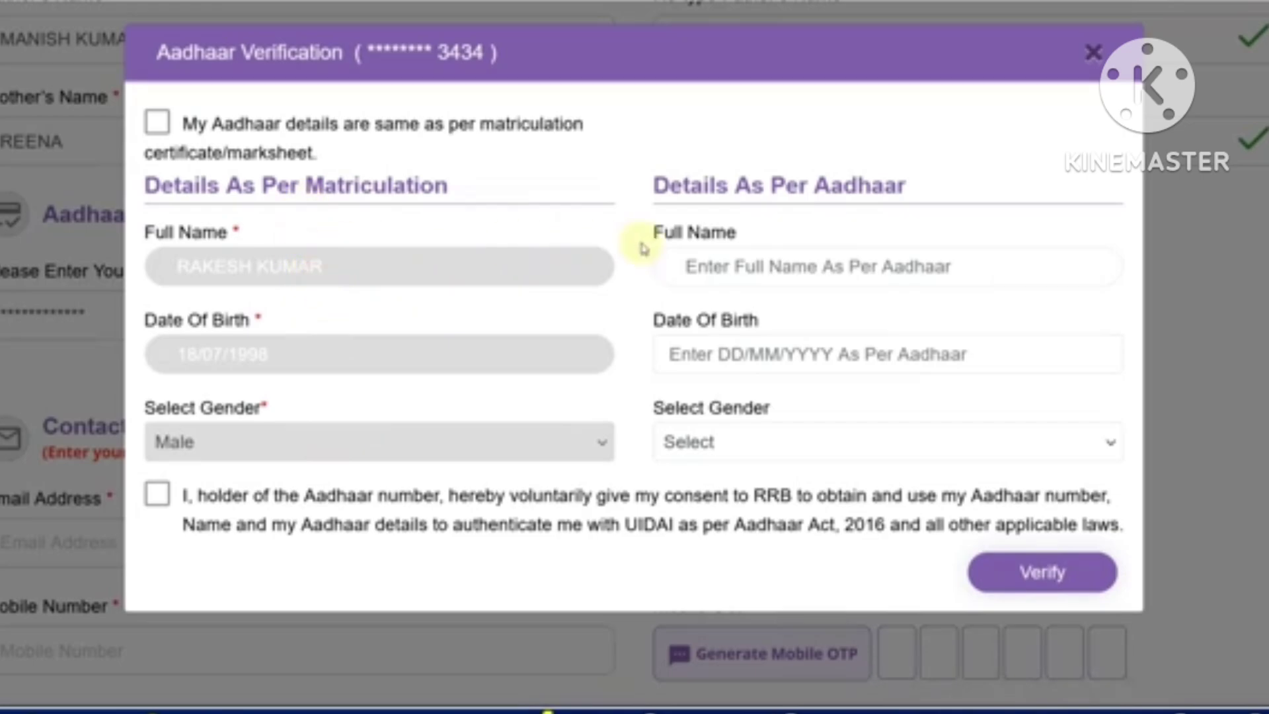
Tick the Aadhaar declaration and consent boxes, attempt verification, then close the verification window
click(156, 122)
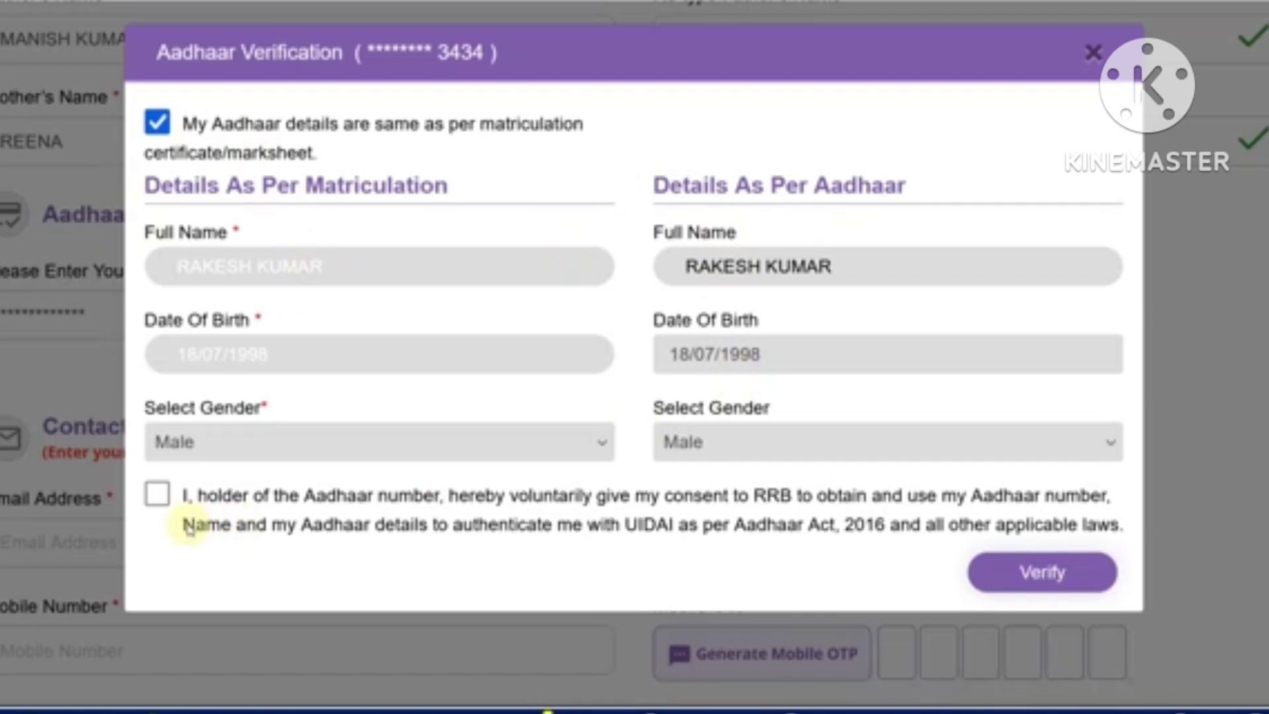
click(162, 497)
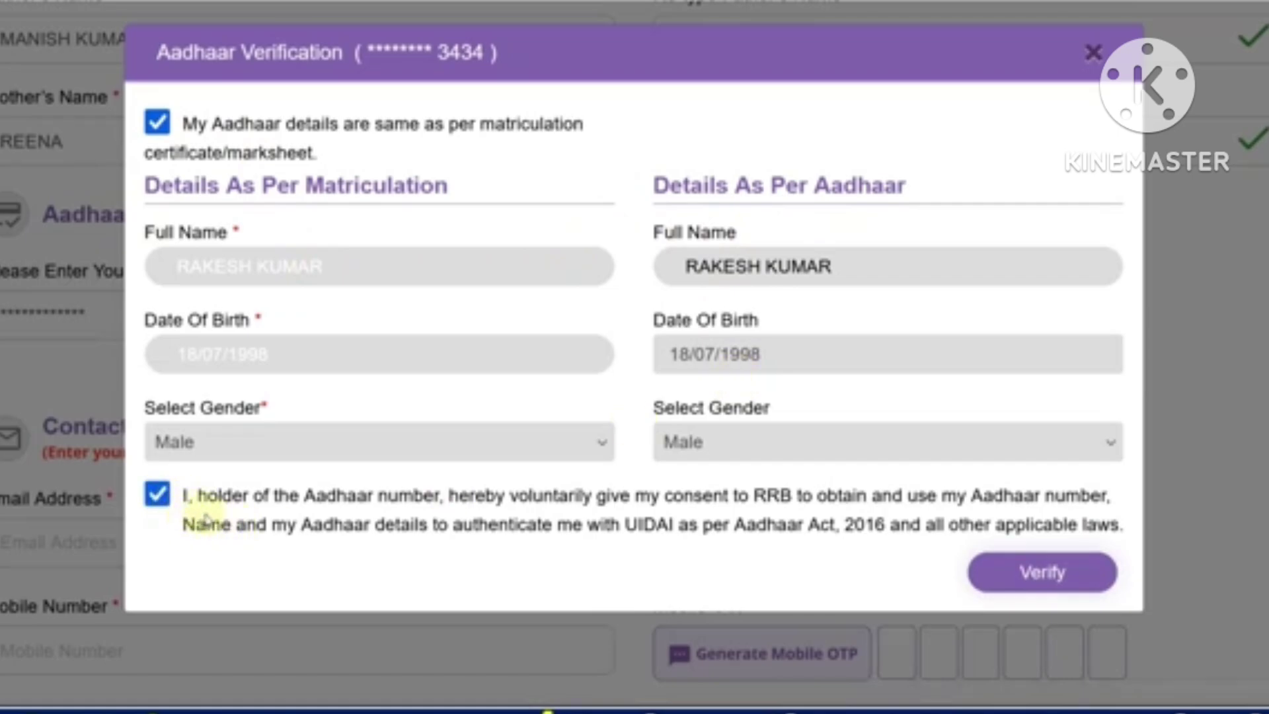
click(1042, 569)
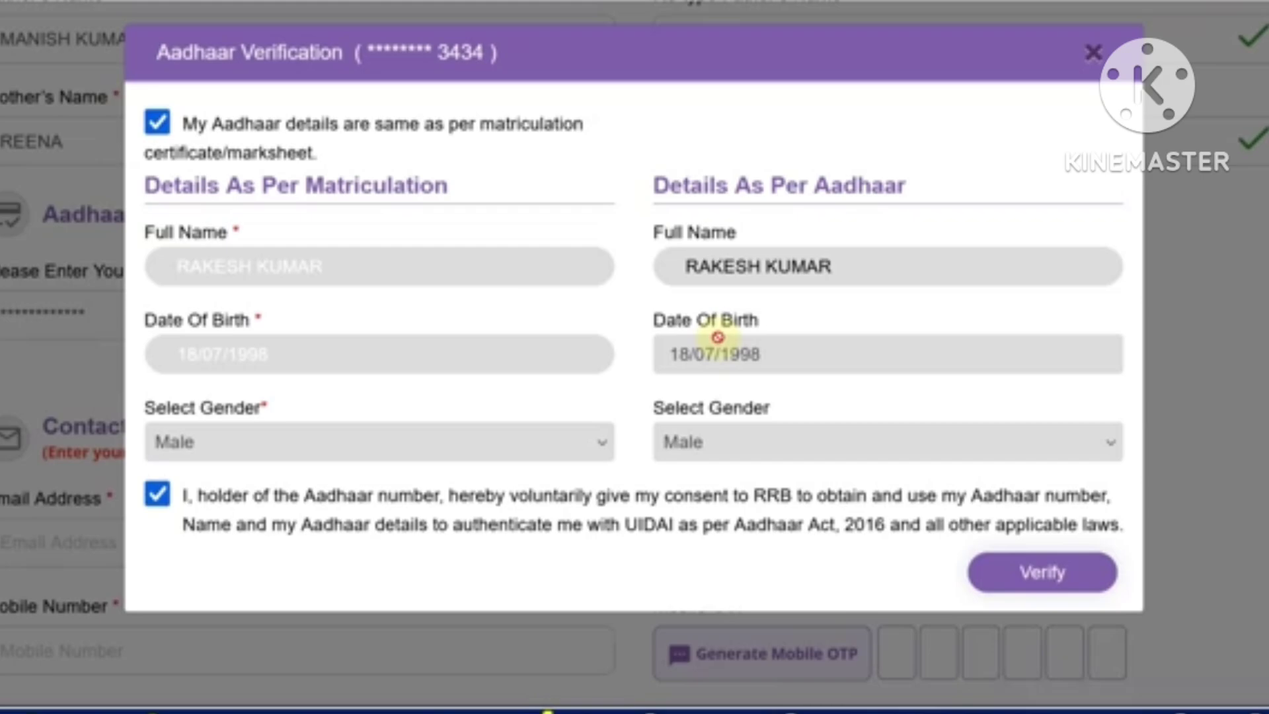
click(1093, 52)
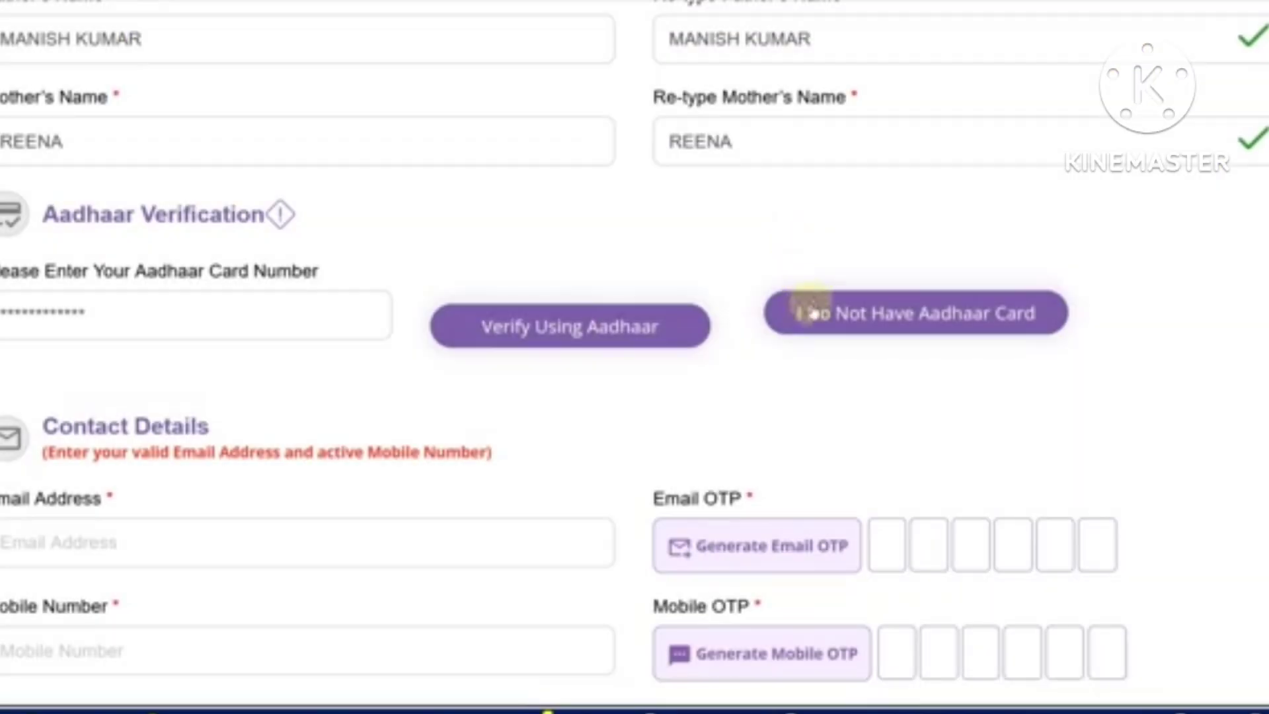
Declare having no Aadhaar card and confirm it to reveal the identification fields
click(811, 313)
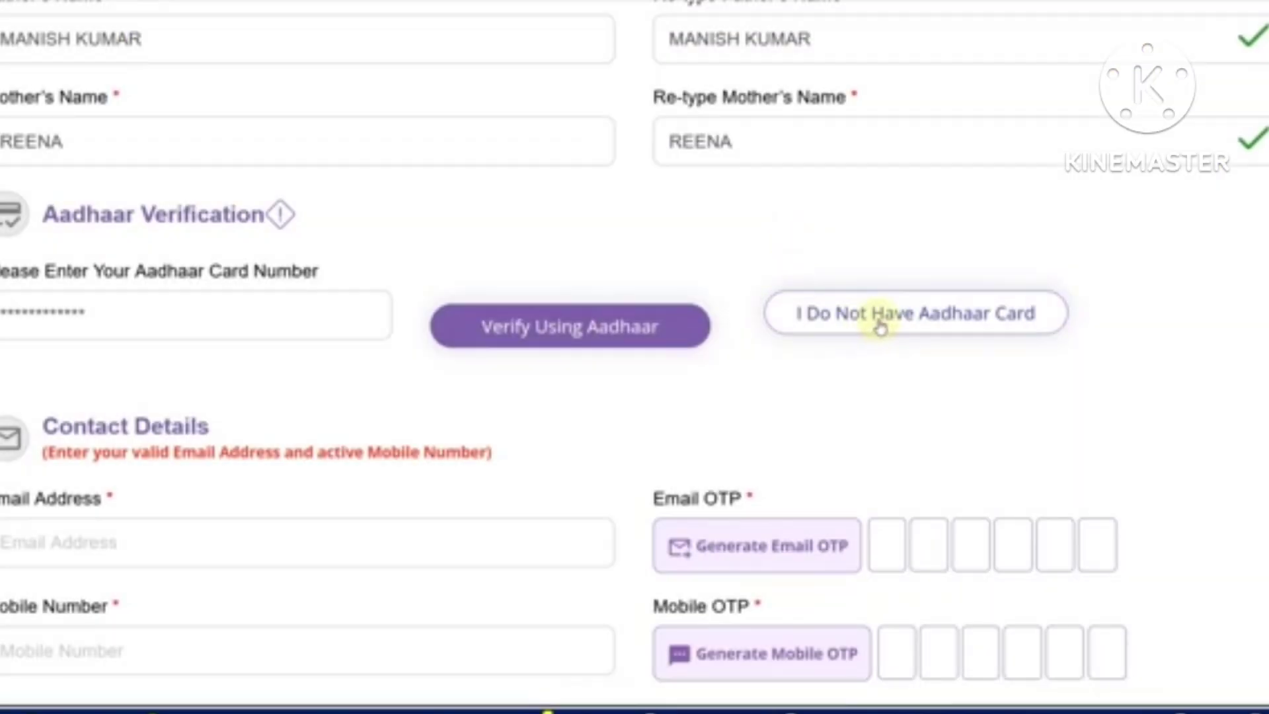
click(880, 326)
click(722, 470)
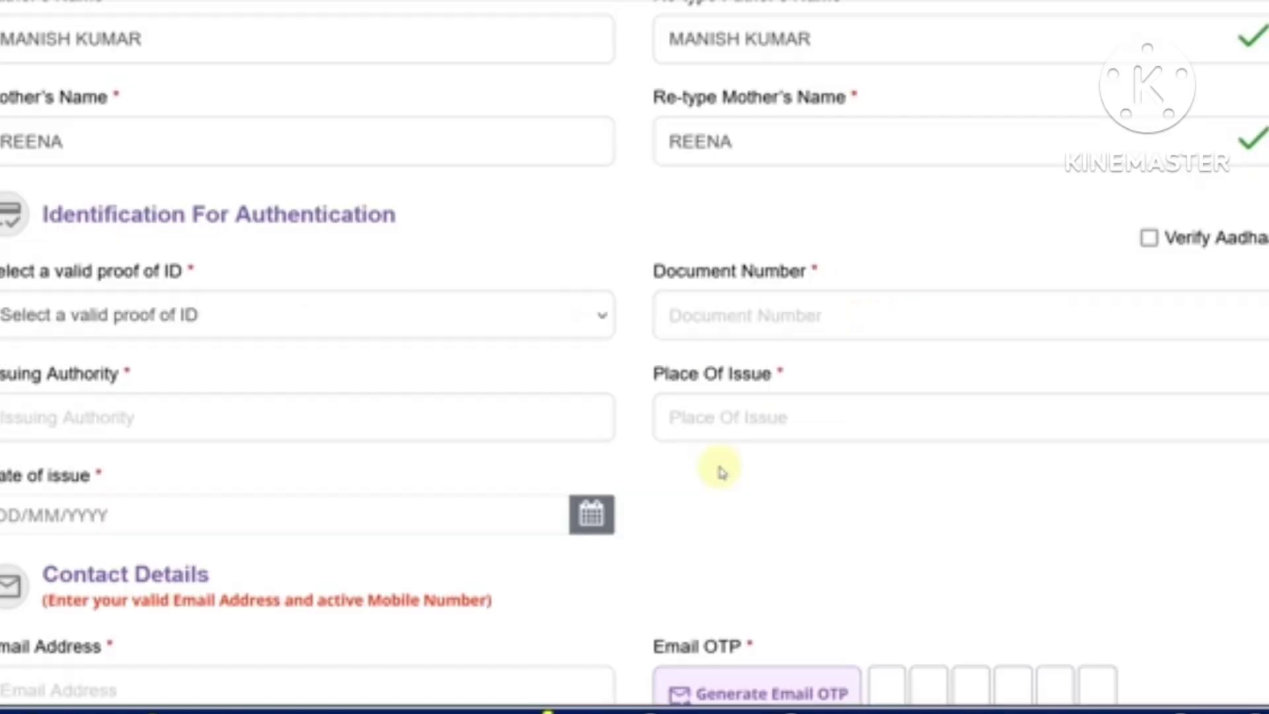
scroll(291, 306, down, 3)
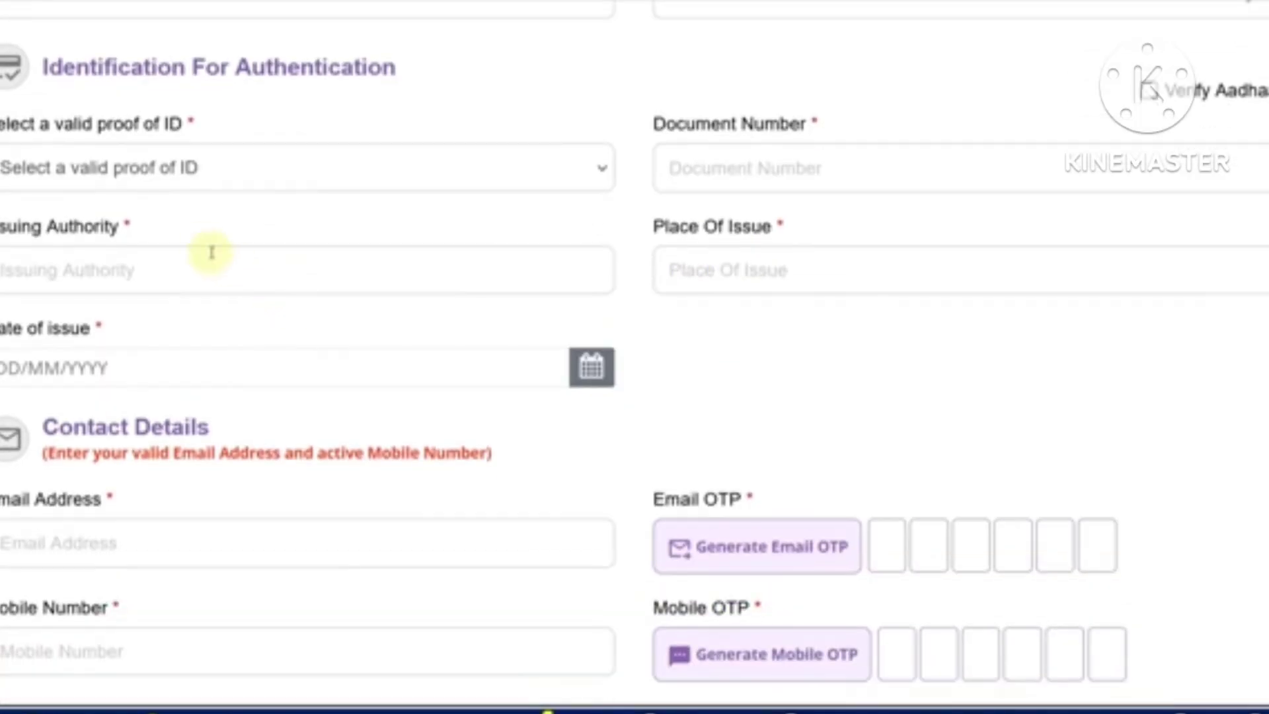
Choose Driving license as proof of ID, leaving its document fields blank
click(205, 187)
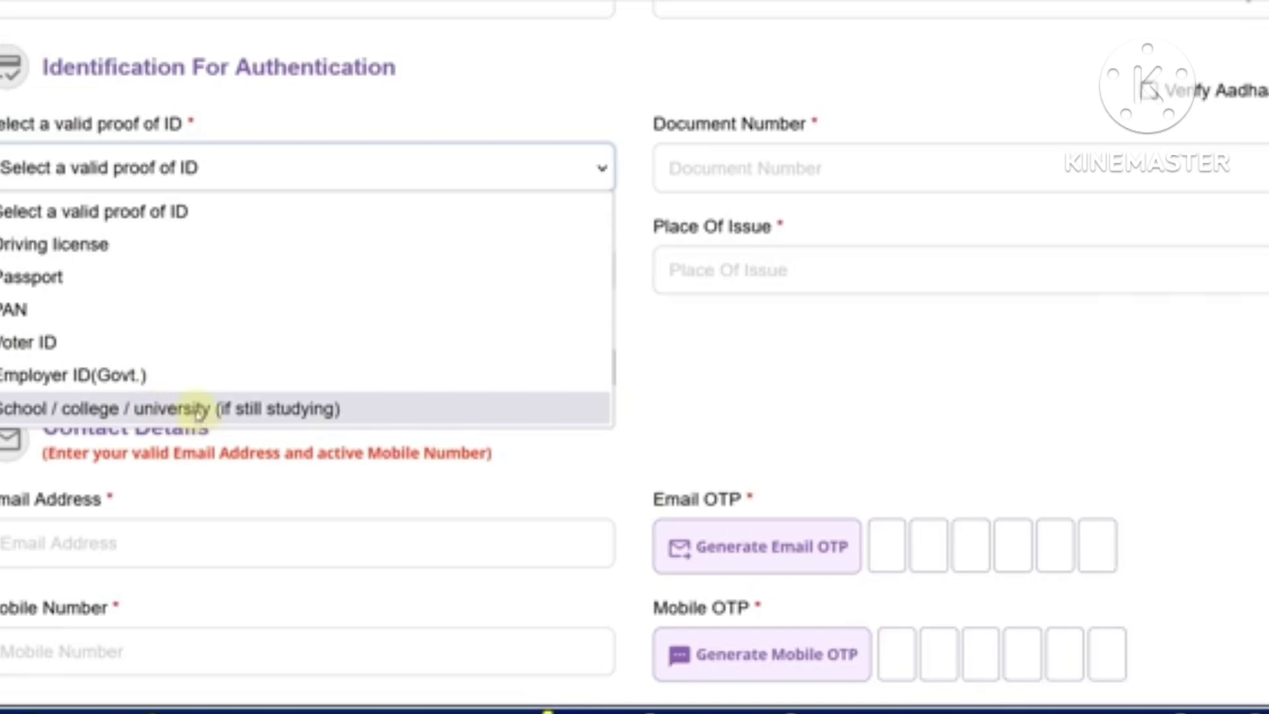
click(129, 255)
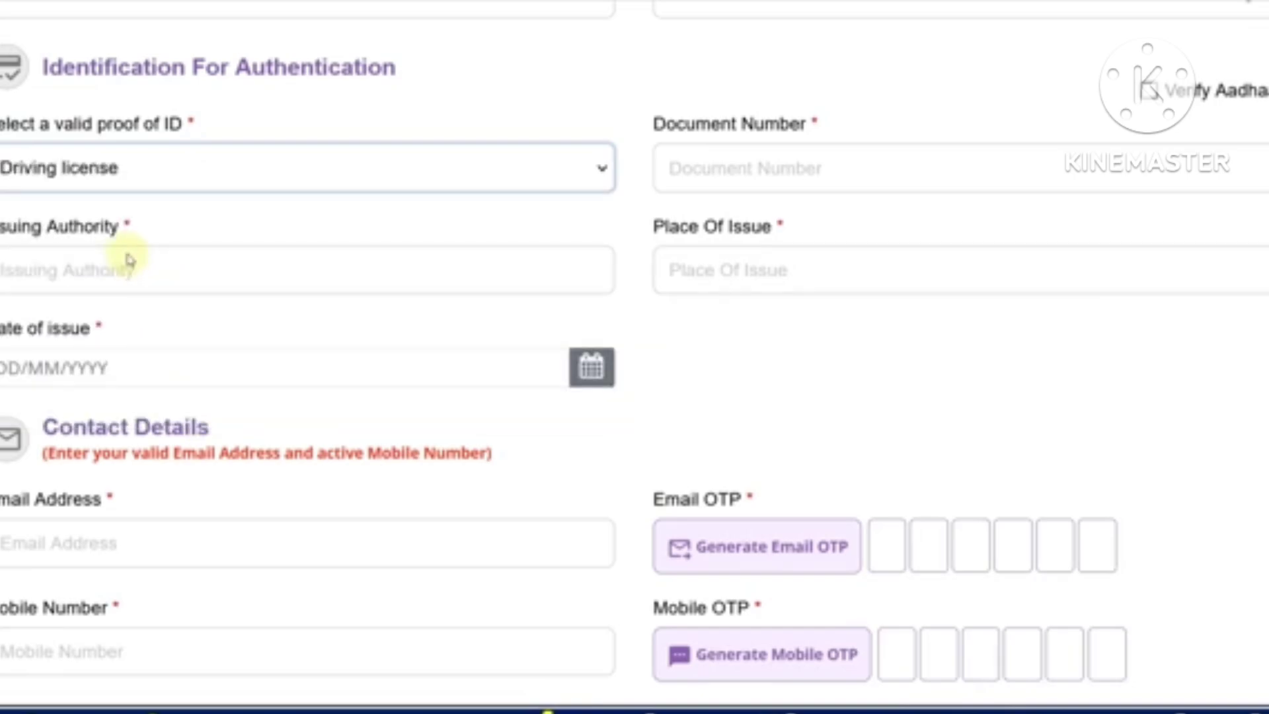
click(692, 186)
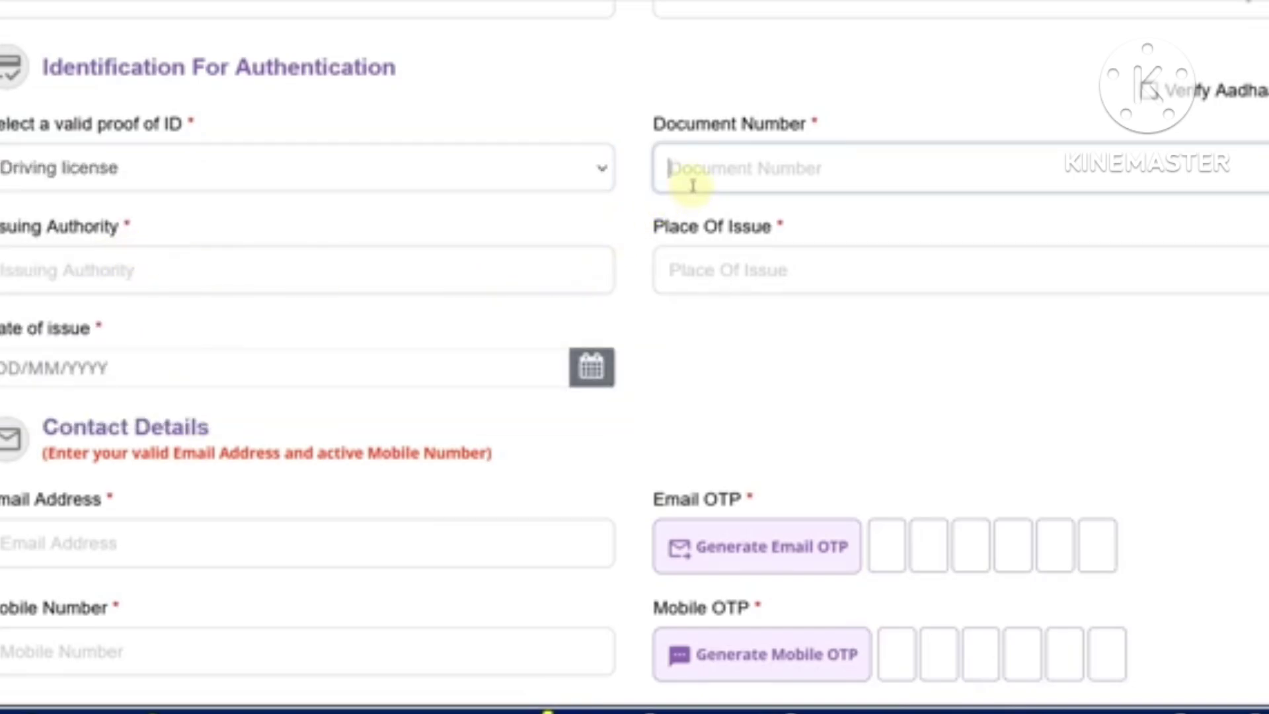
click(212, 270)
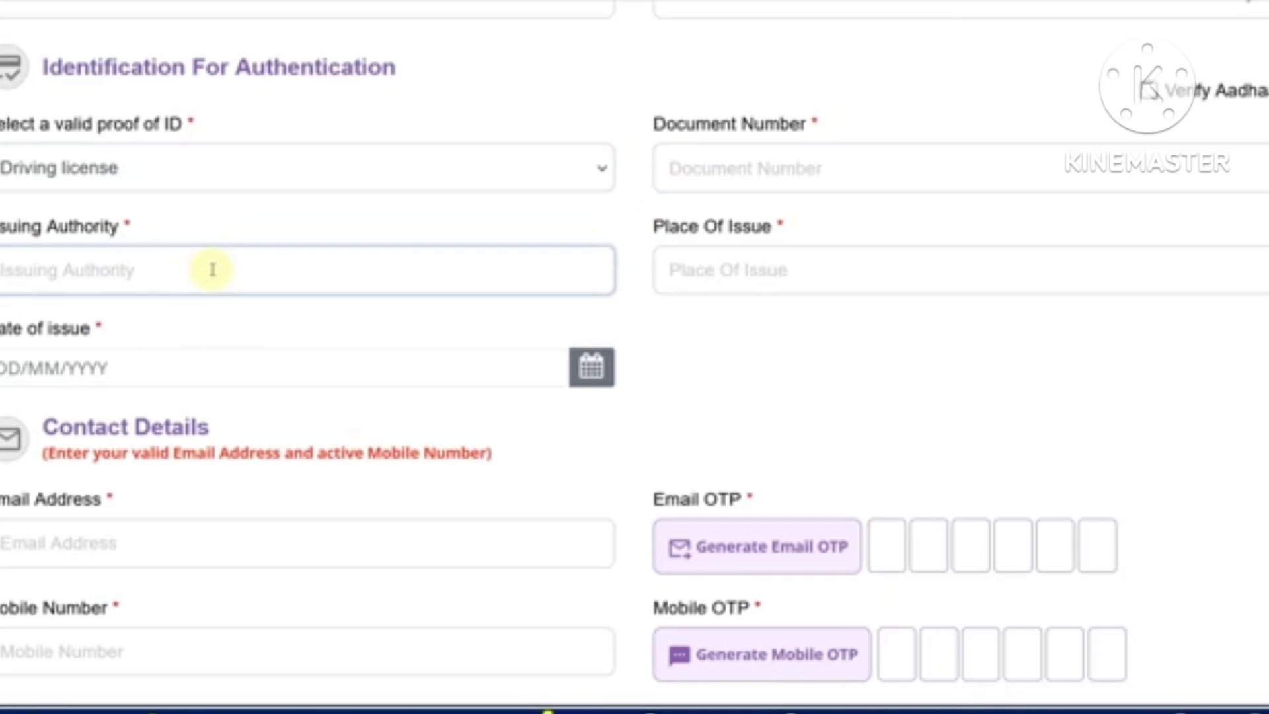
click(156, 166)
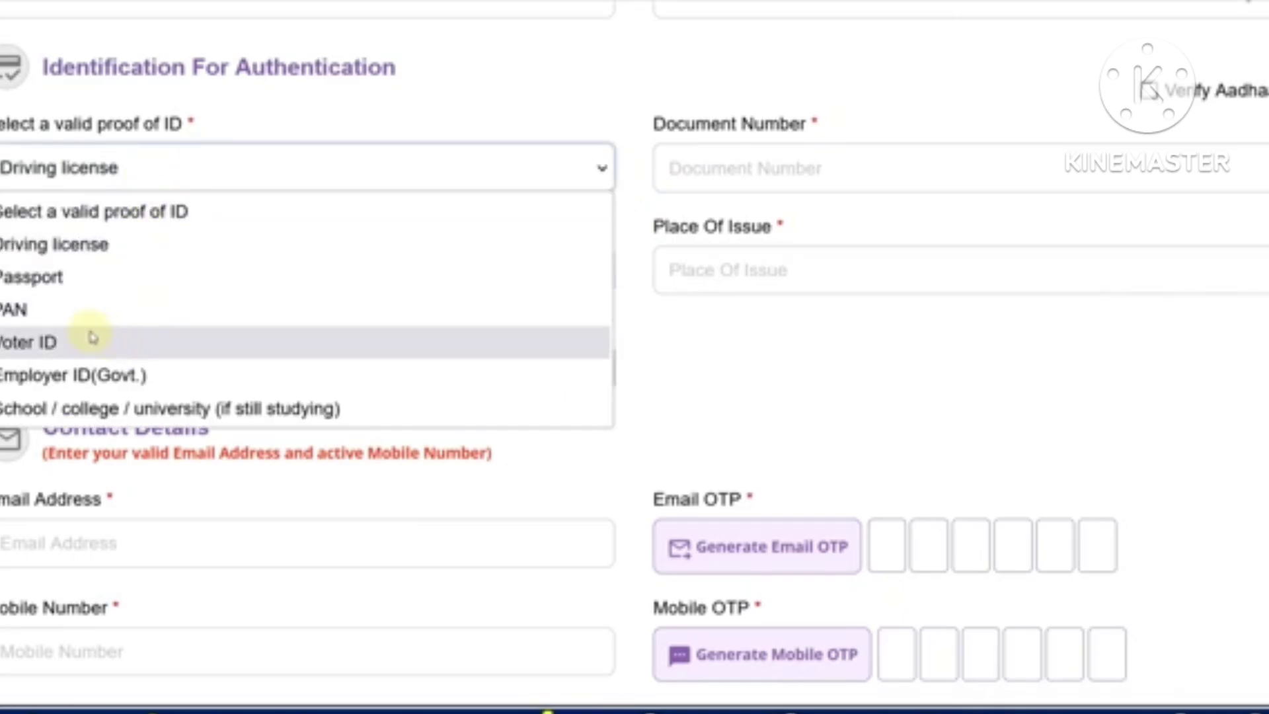
click(84, 251)
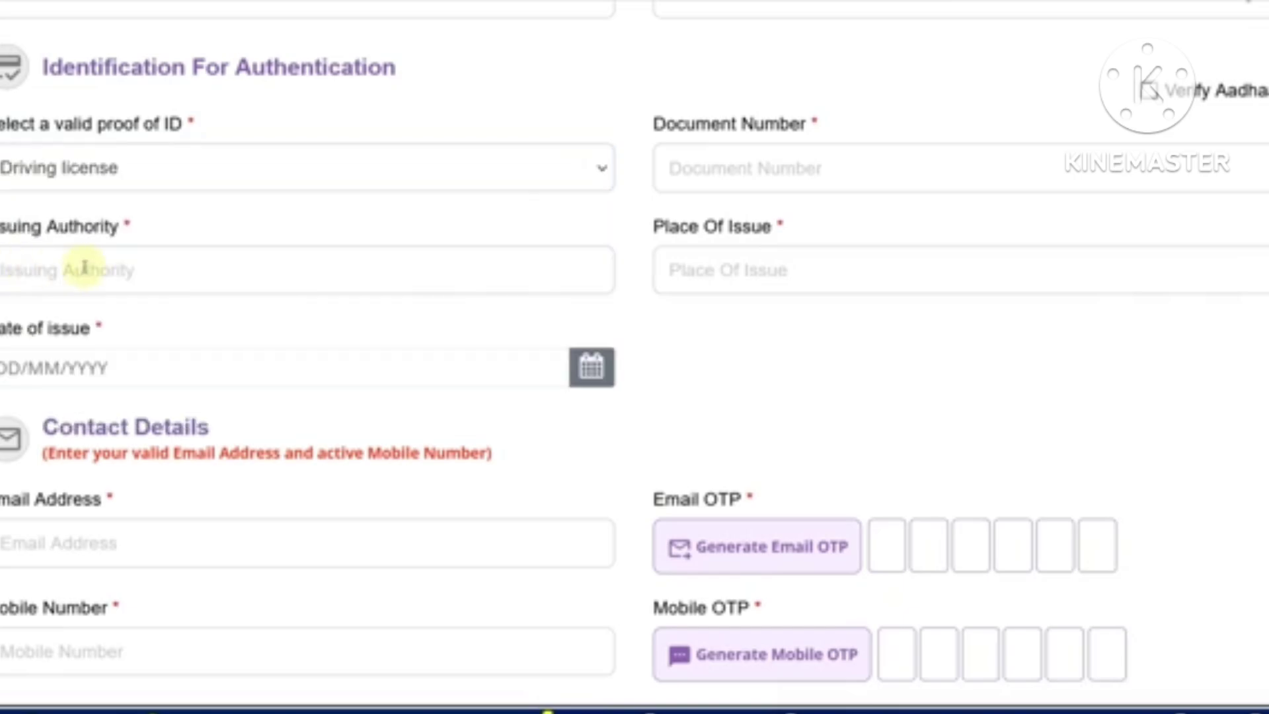
click(123, 284)
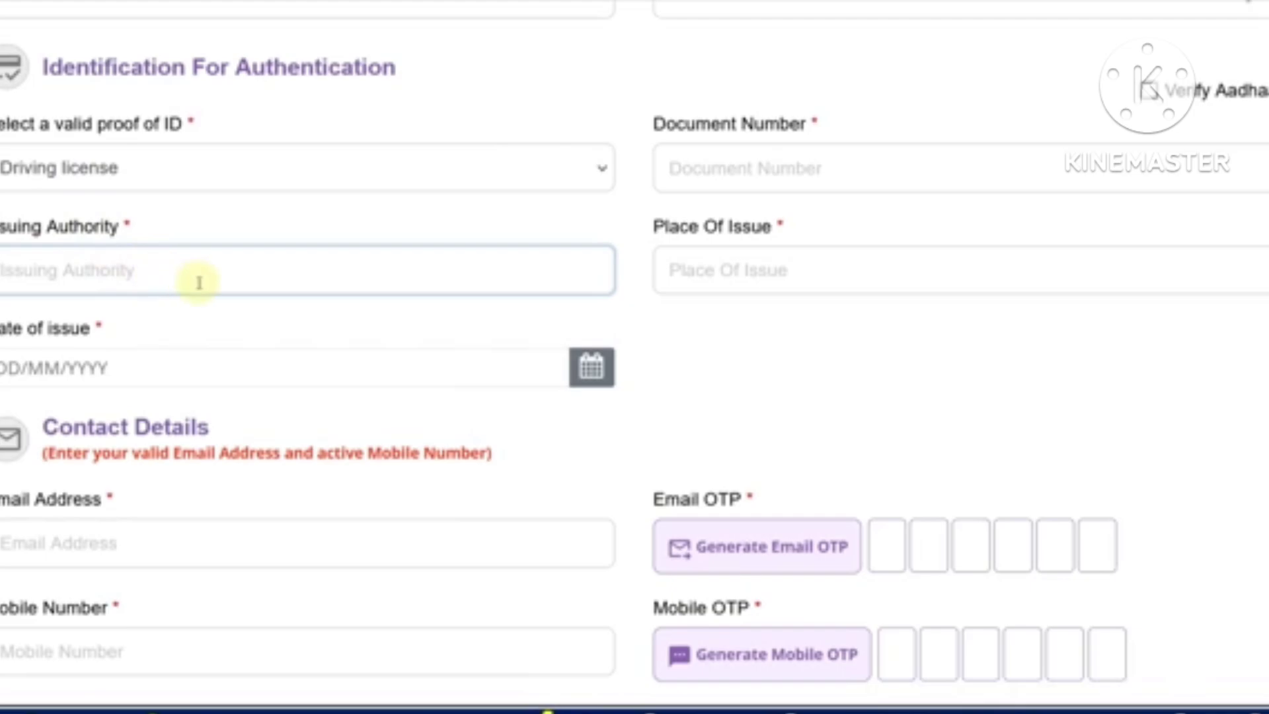
click(688, 276)
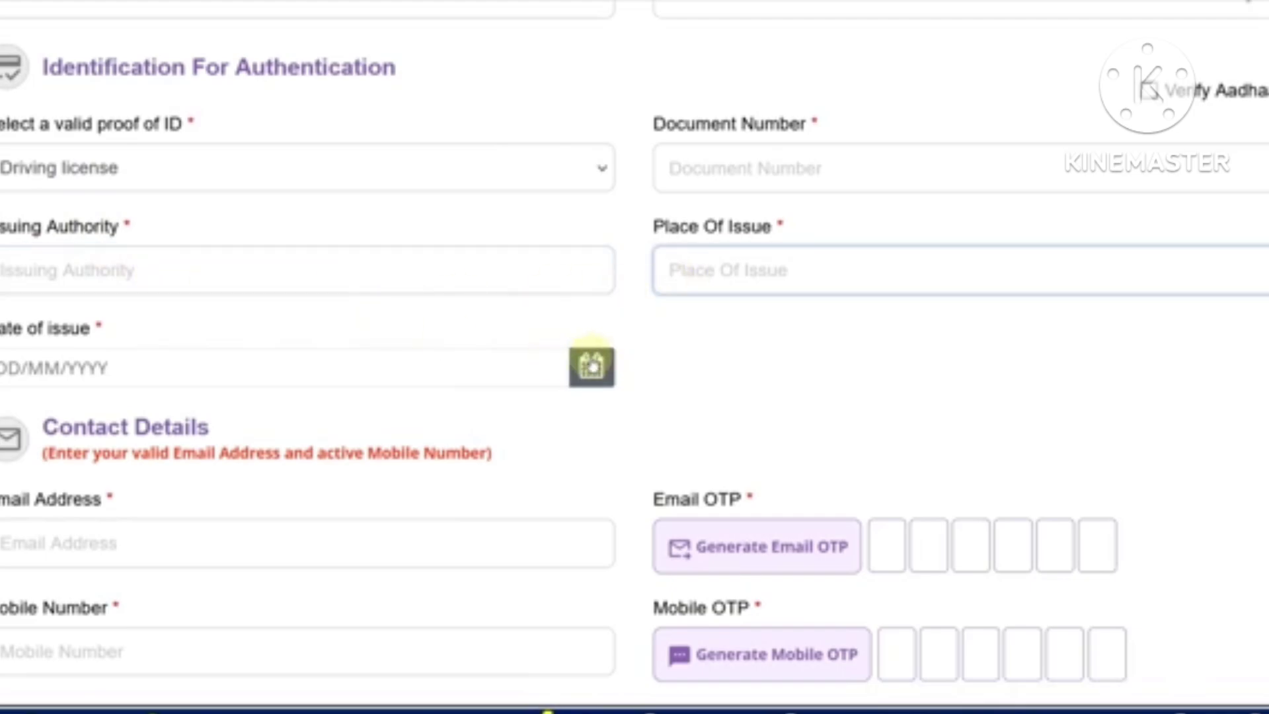
click(590, 366)
click(654, 365)
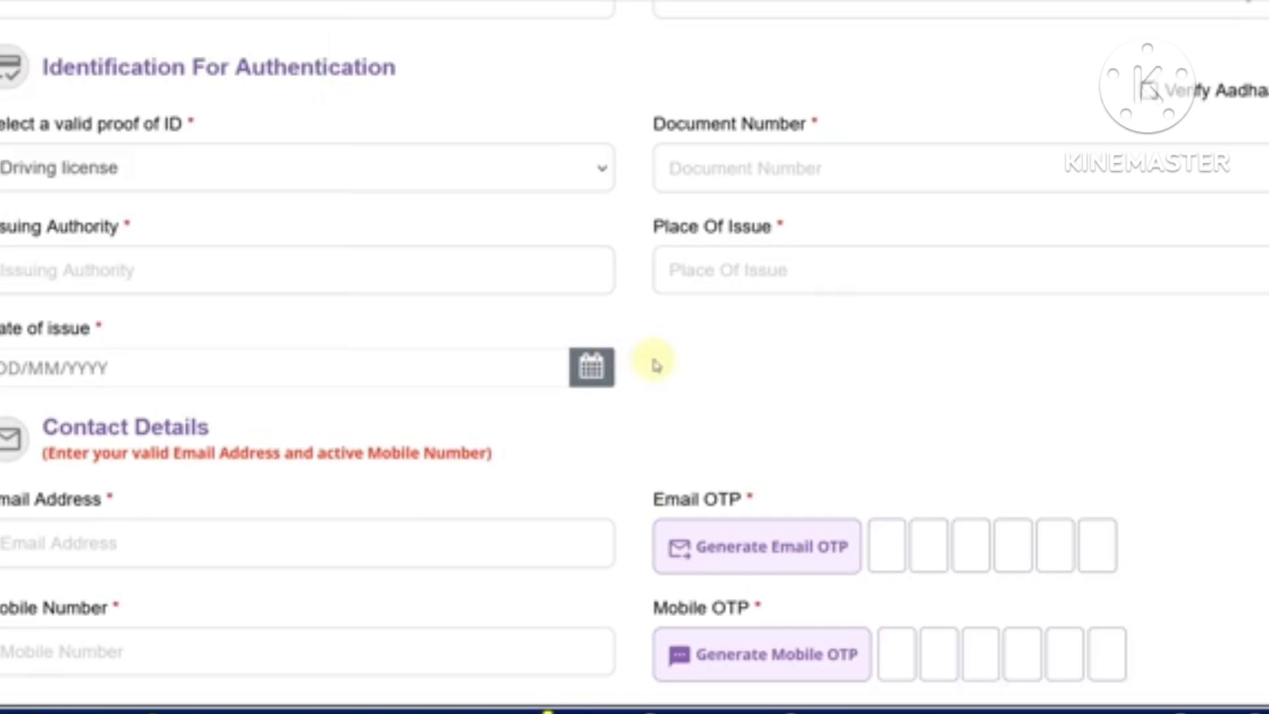
scroll(654, 363, down, 5)
click(181, 255)
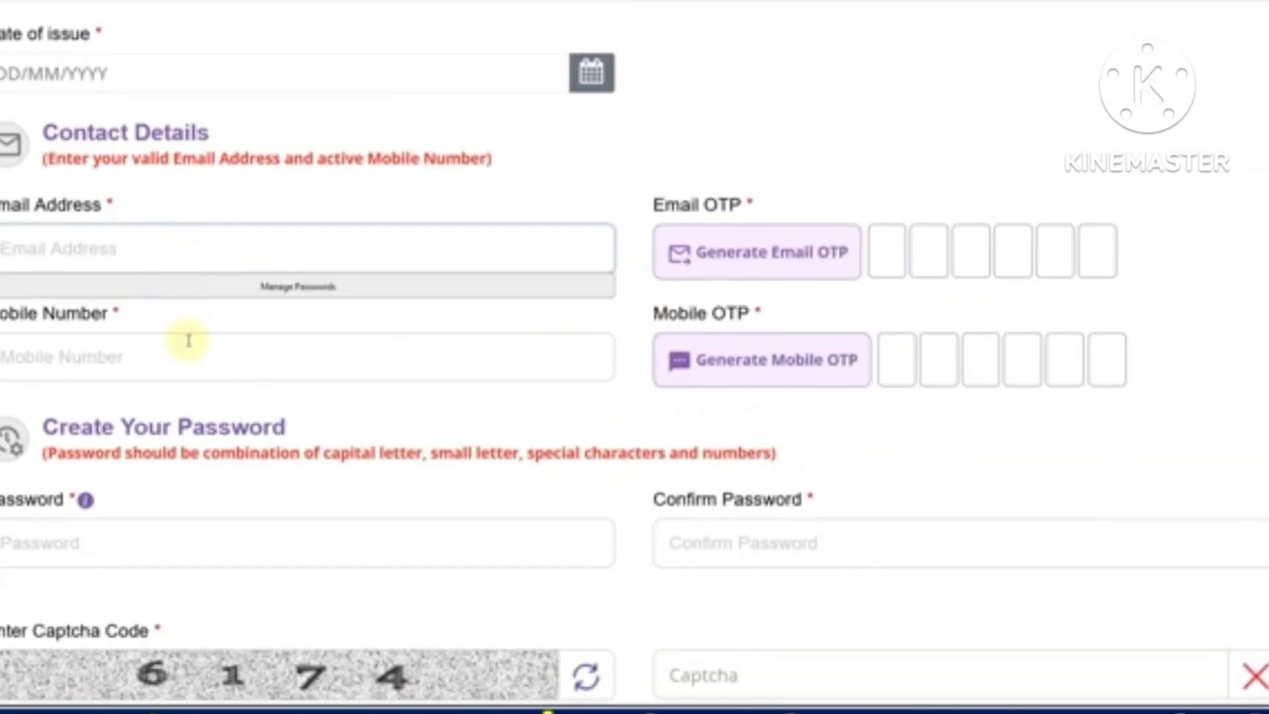
click(189, 340)
click(764, 405)
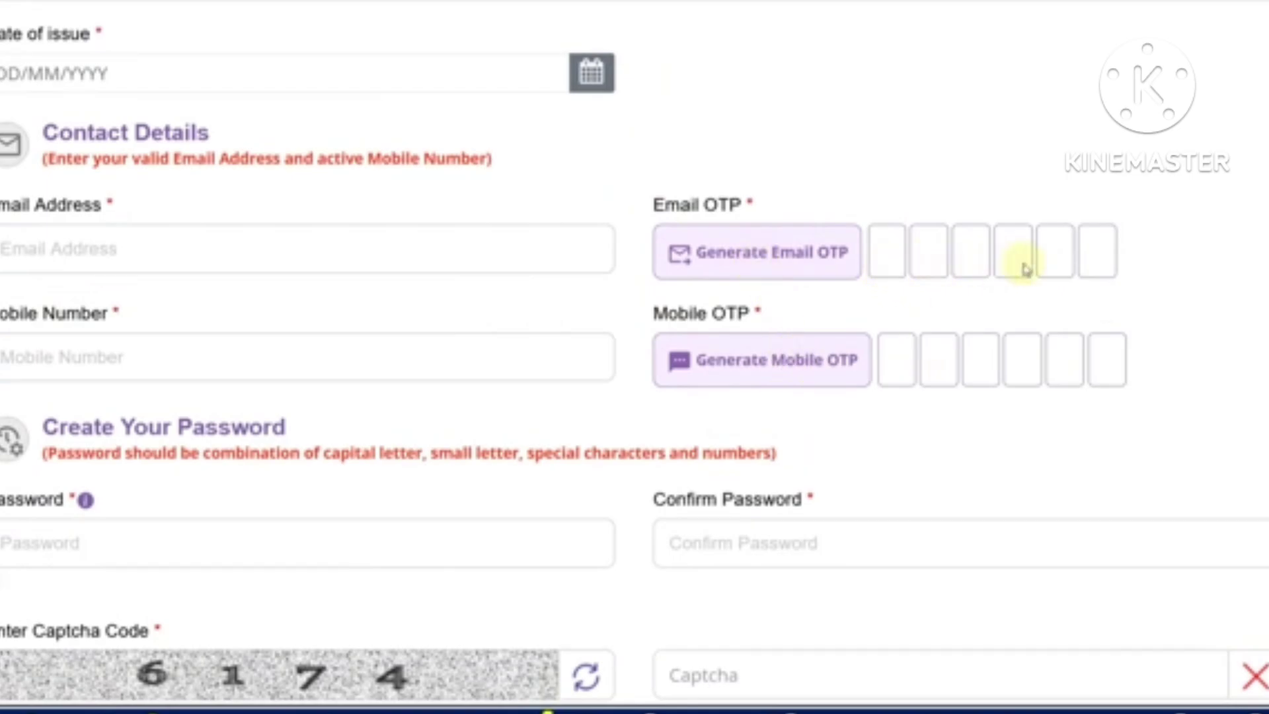
scroll(410, 377, down, 3)
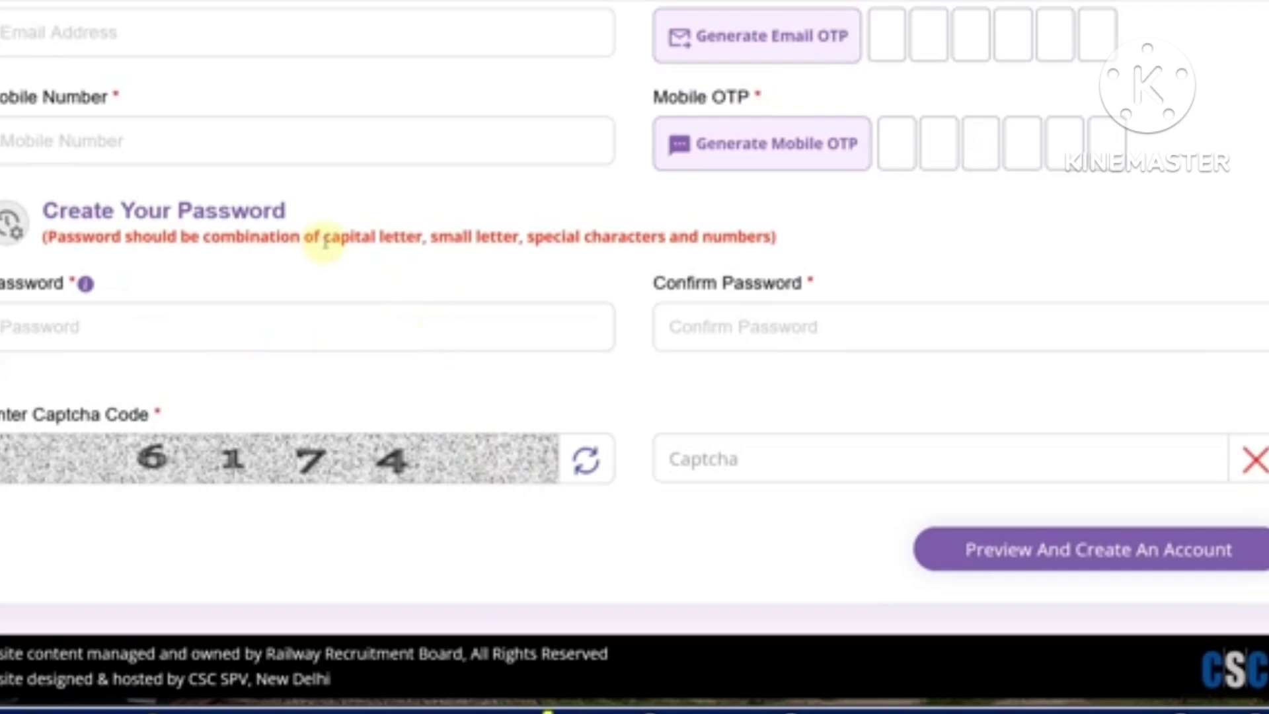
drag(324, 242, 629, 240)
click(719, 237)
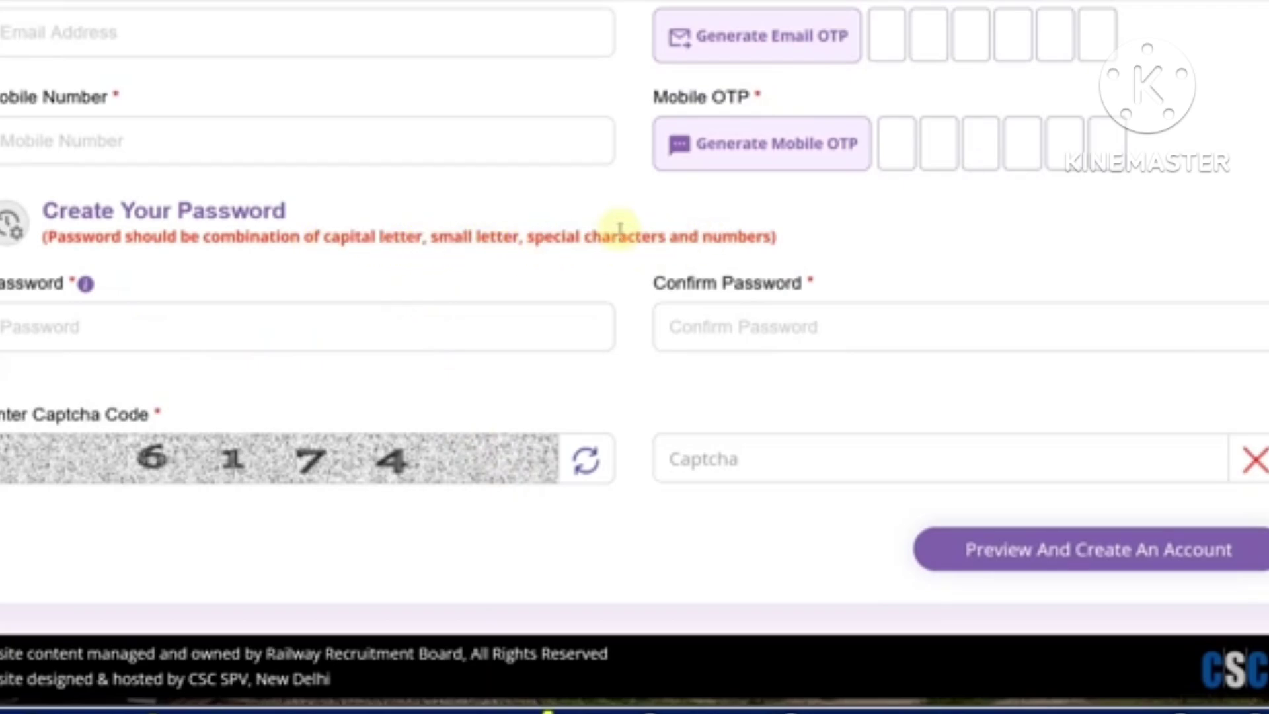
click(878, 711)
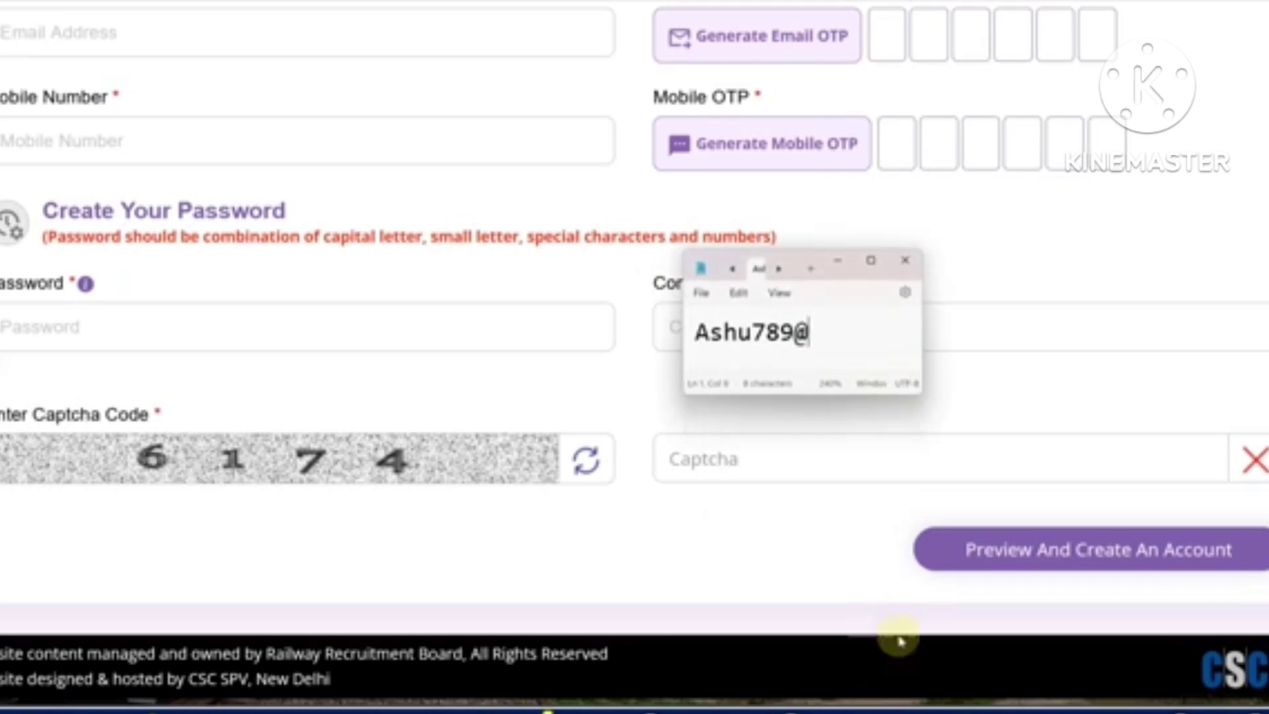
drag(793, 261, 1007, 176)
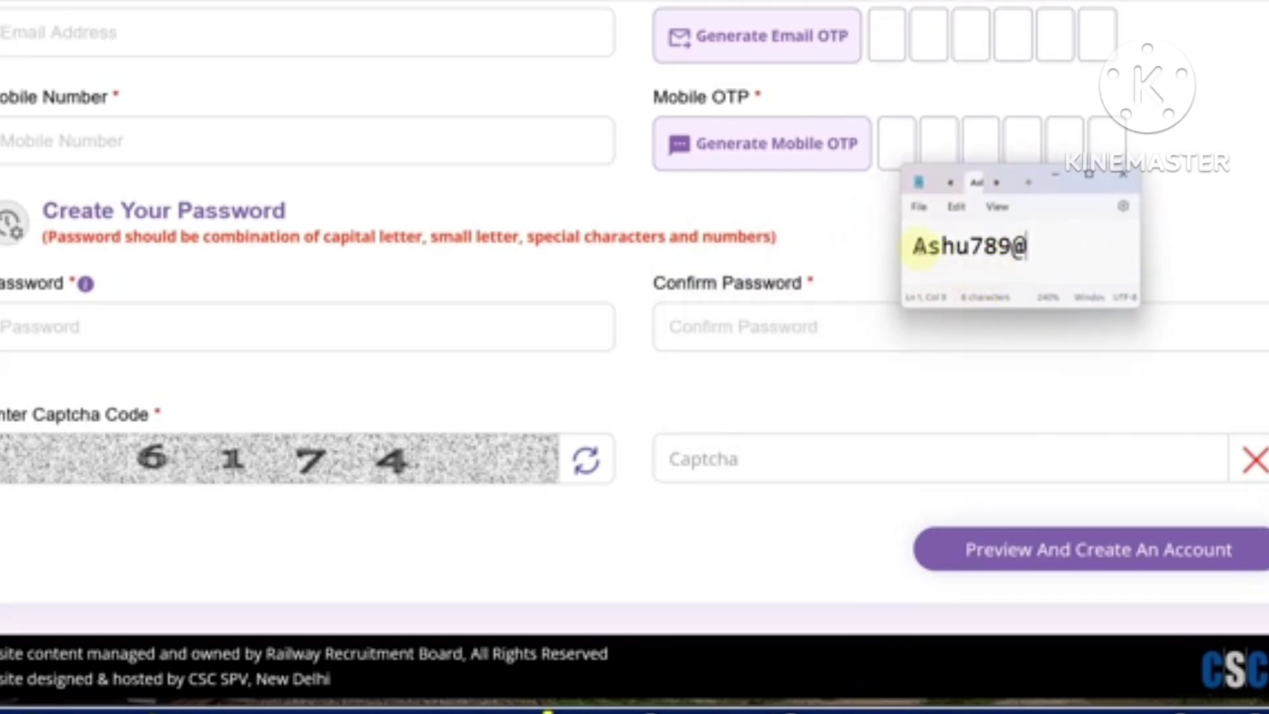
drag(925, 251, 963, 261)
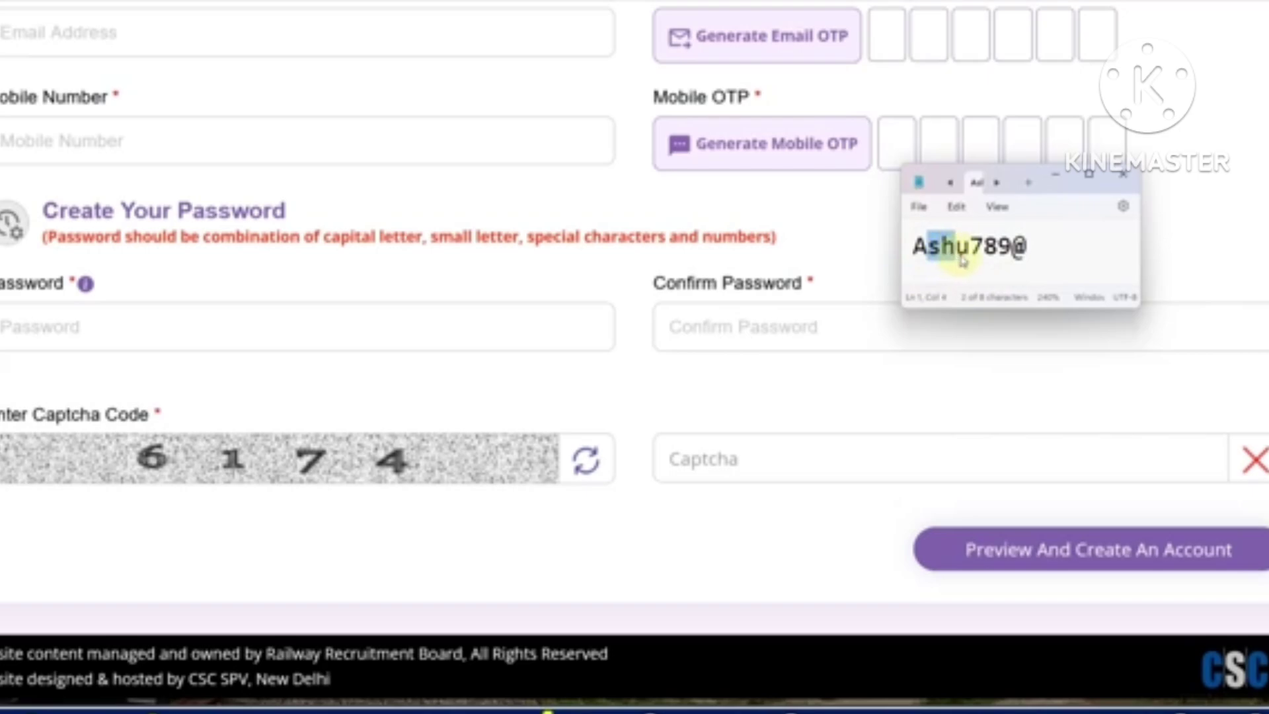
drag(983, 256, 1001, 258)
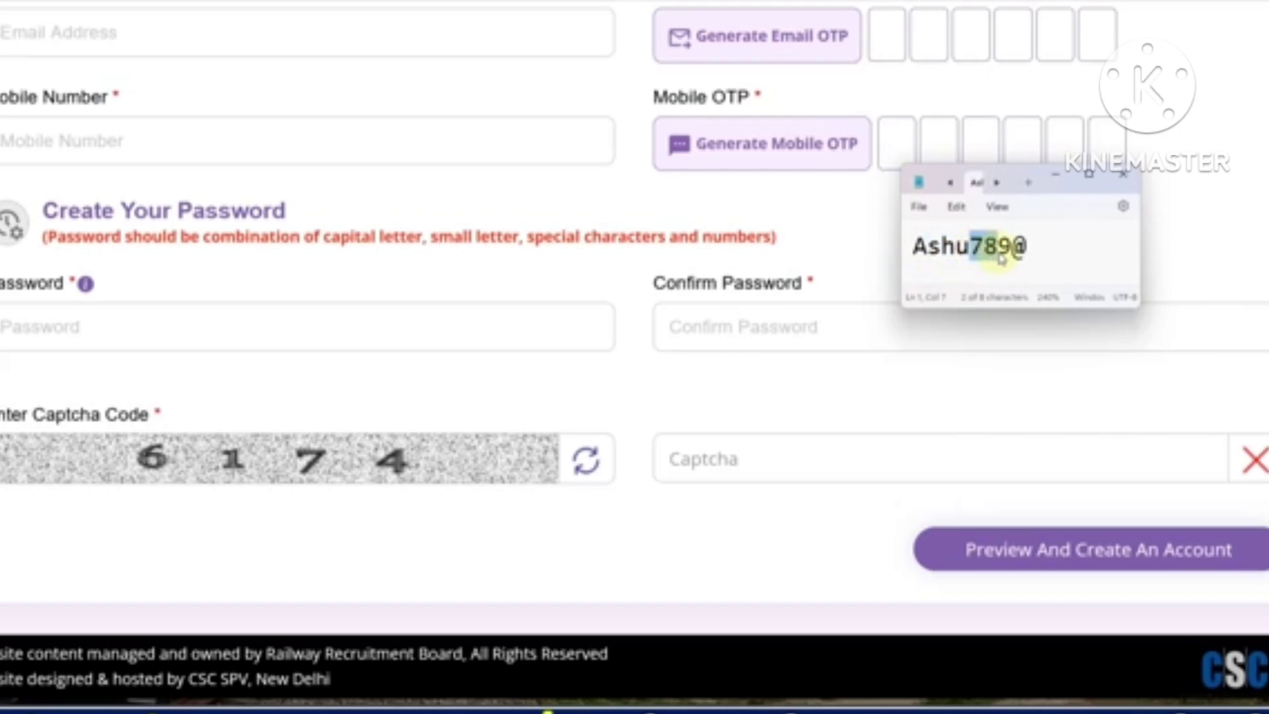
click(1048, 260)
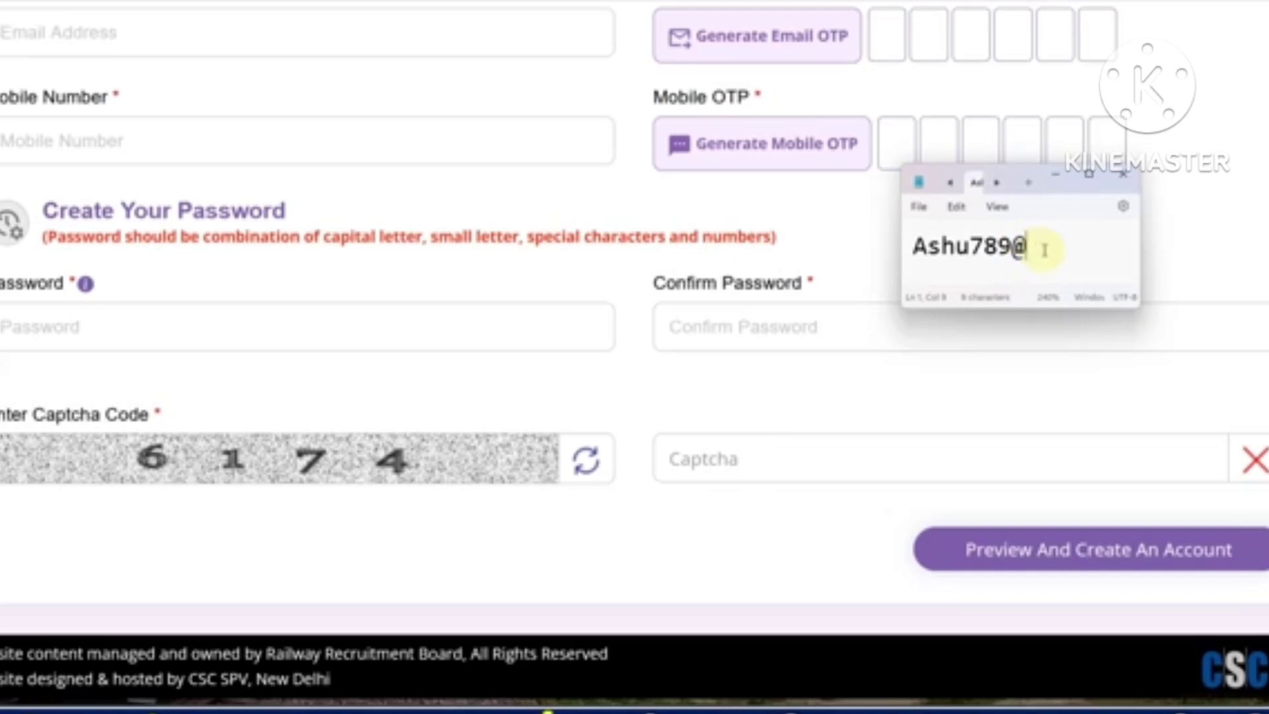
click(1123, 175)
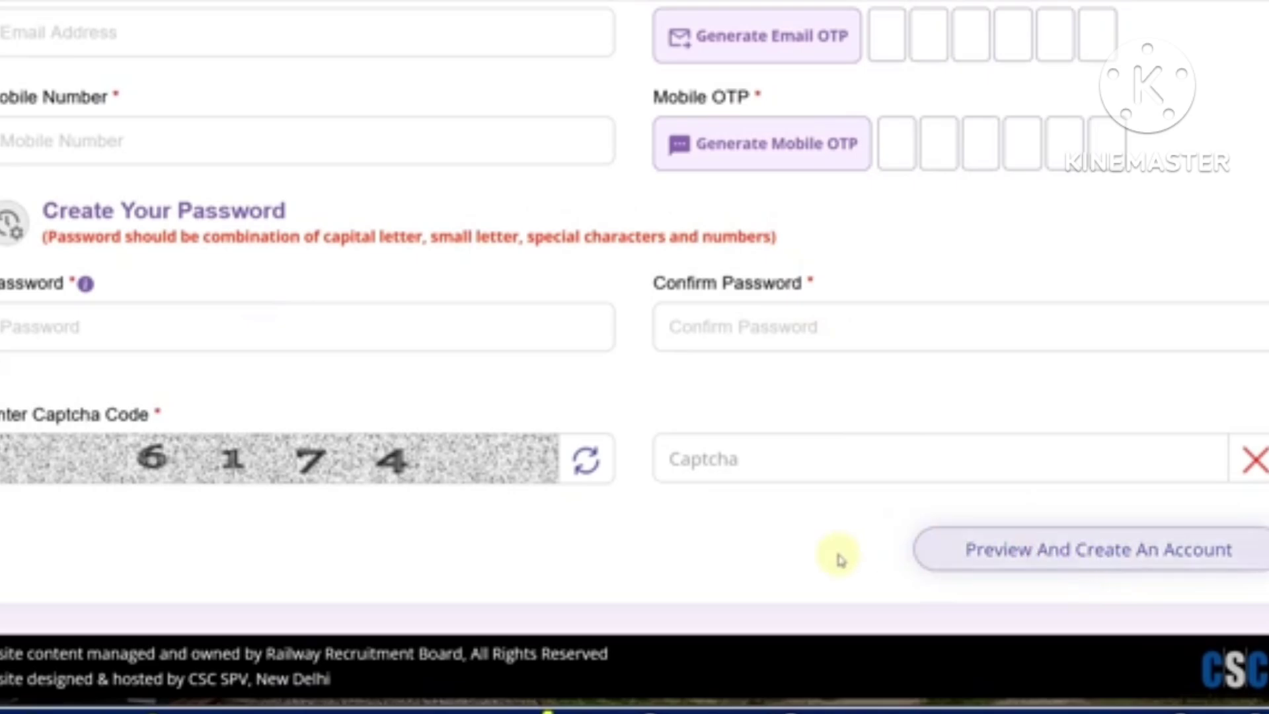
Scroll through the registration form, then go to the Sign Into Your Account page
scroll(646, 541, up, 5)
scroll(646, 538, up, 8)
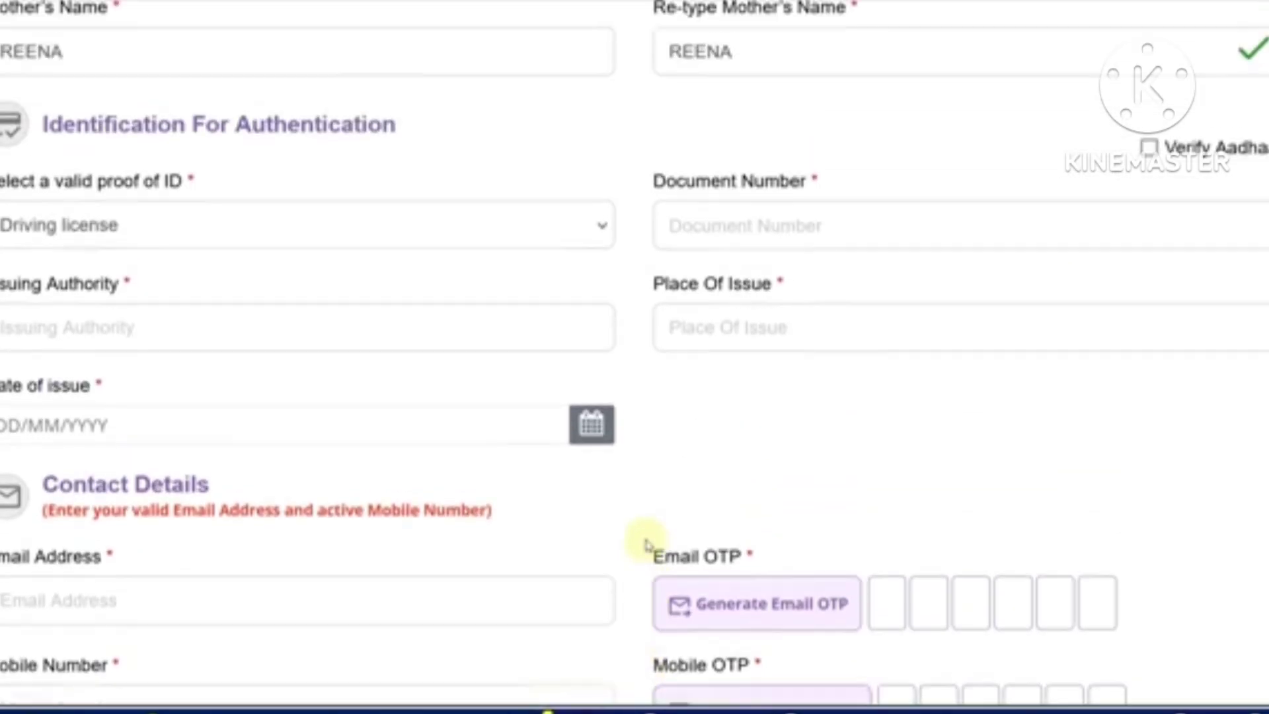
scroll(647, 538, down, 10)
scroll(649, 538, down, 3)
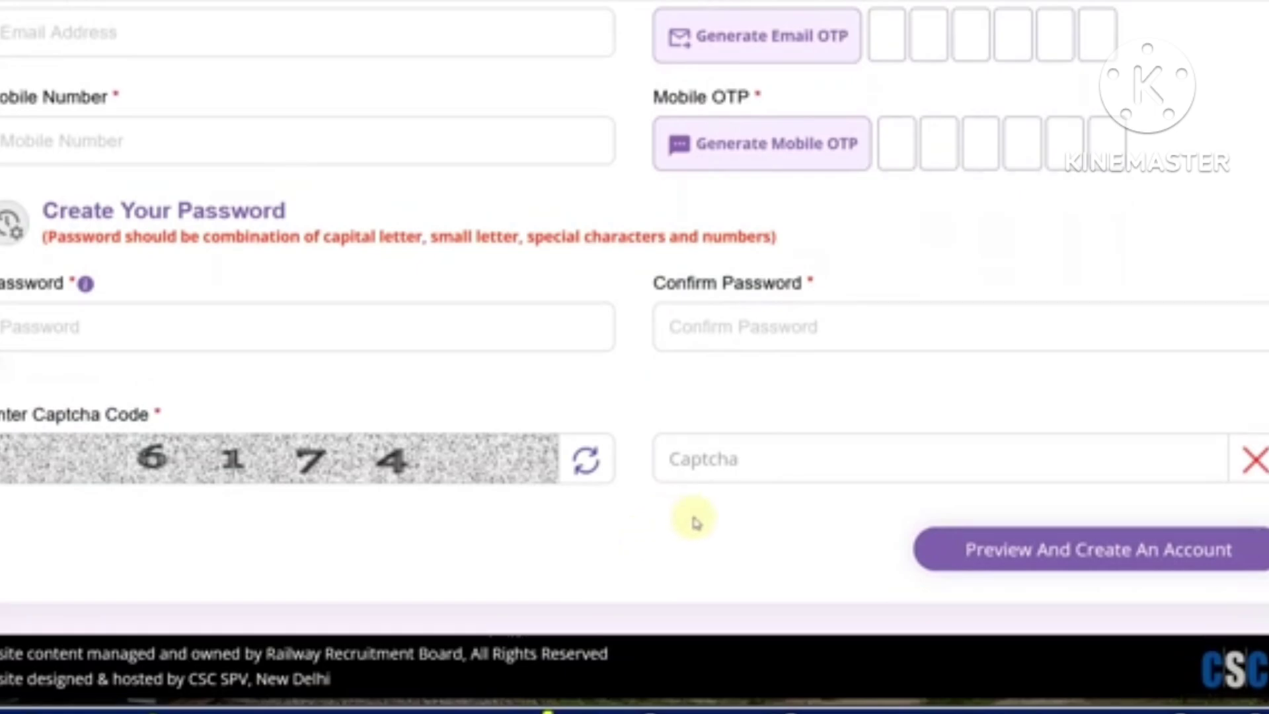
scroll(780, 542, up, 10)
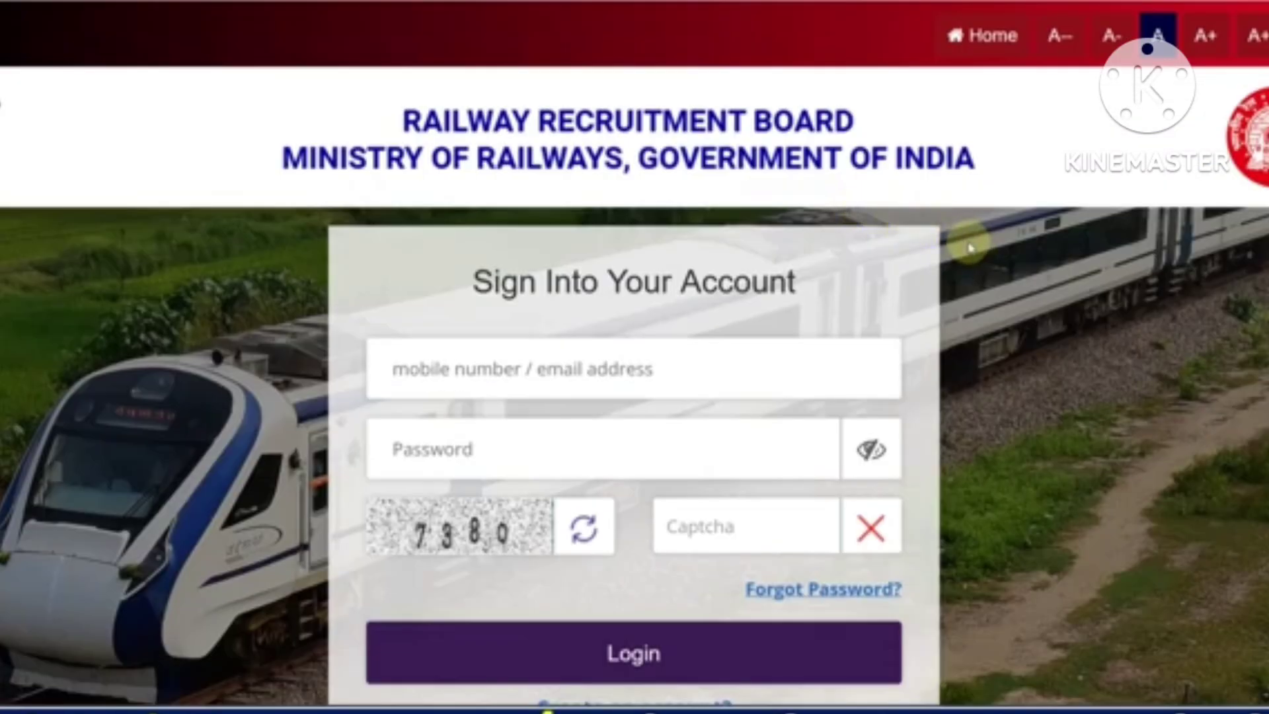
Scroll the Online Application list to the CEN 05/2024 NTPC Graduate Posts notice
scroll(992, 264, down, 3)
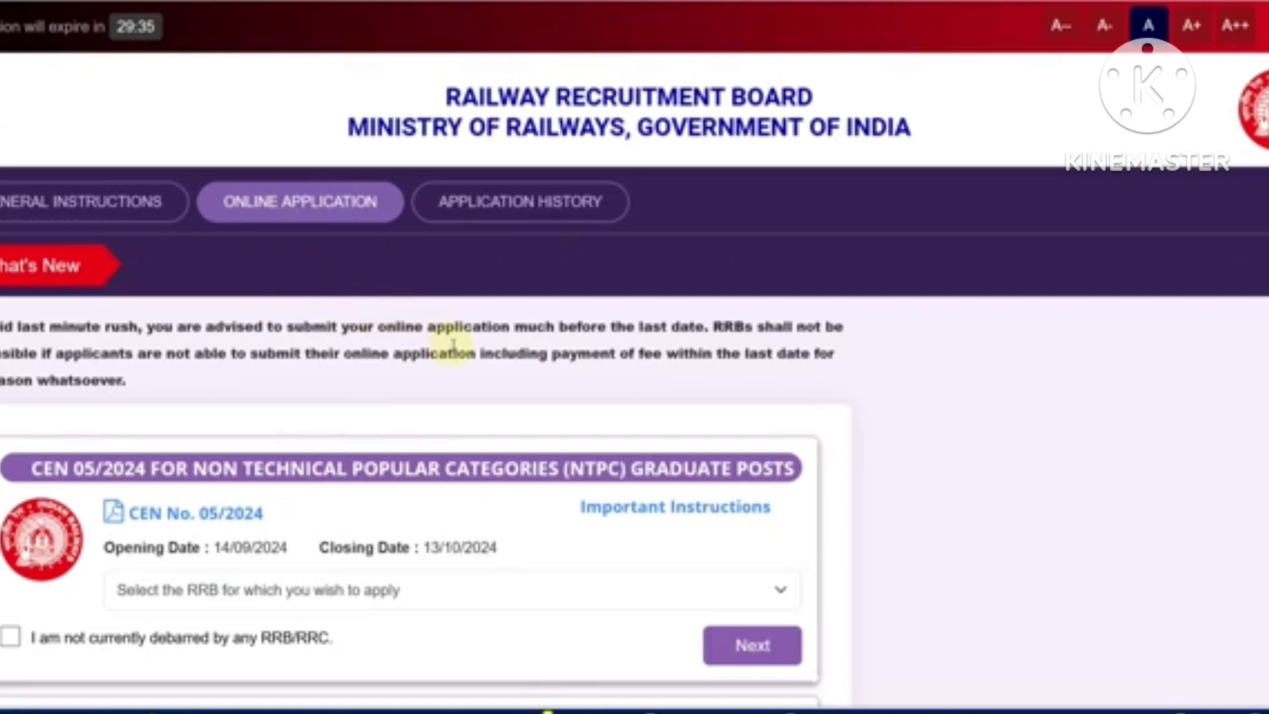
Pick RRB Ajmer for CEN 05/2024 NTPC Graduate, tick the not-debarred declaration, and open the form
scroll(449, 344, down, 5)
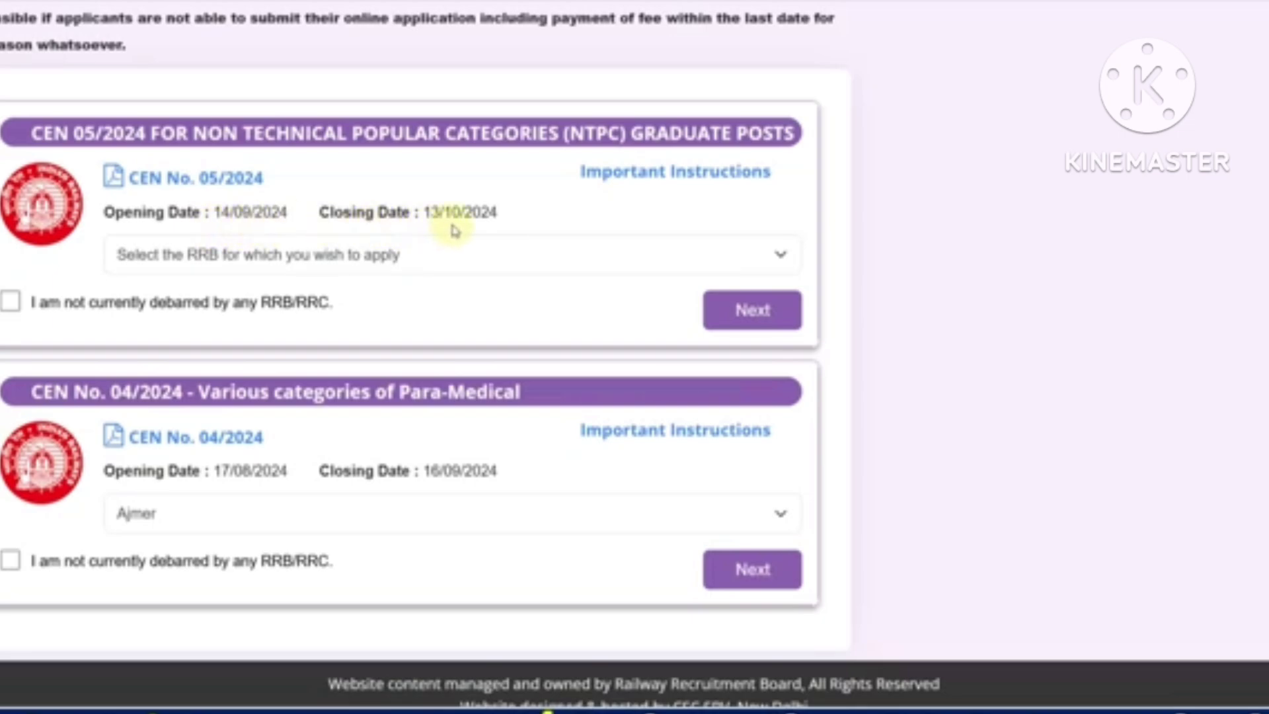
click(321, 269)
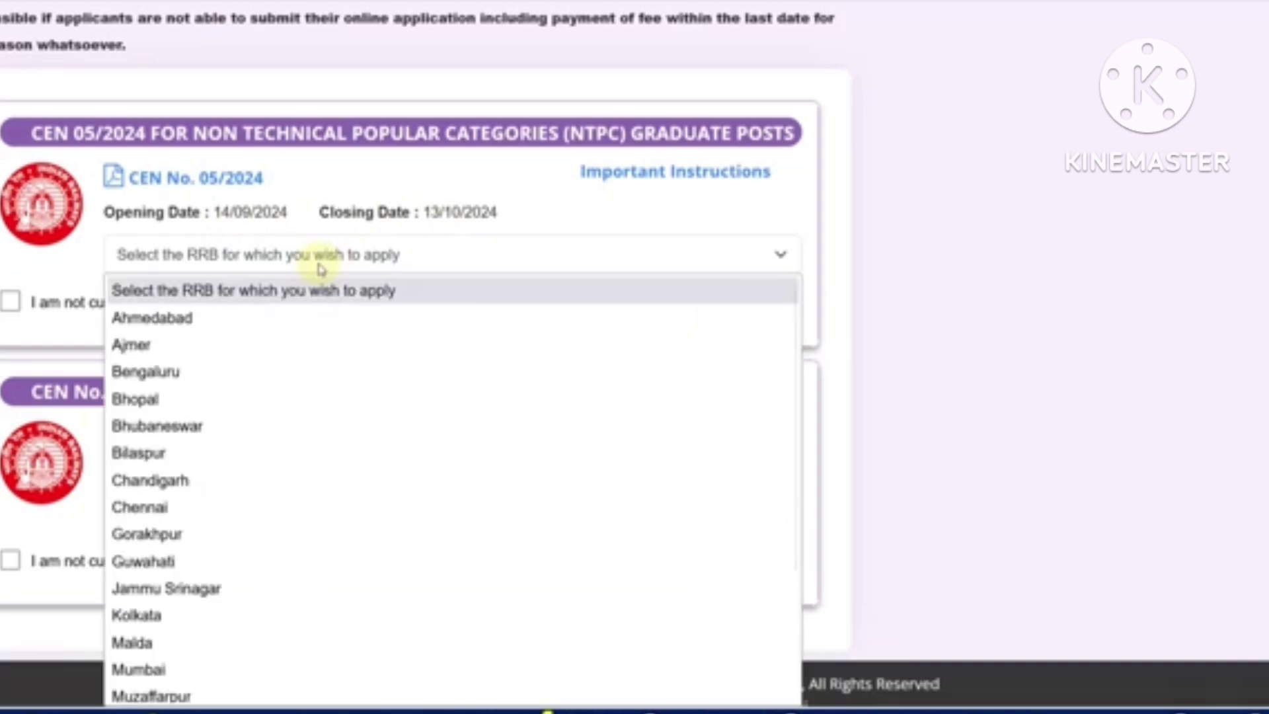
scroll(285, 335, down, 3)
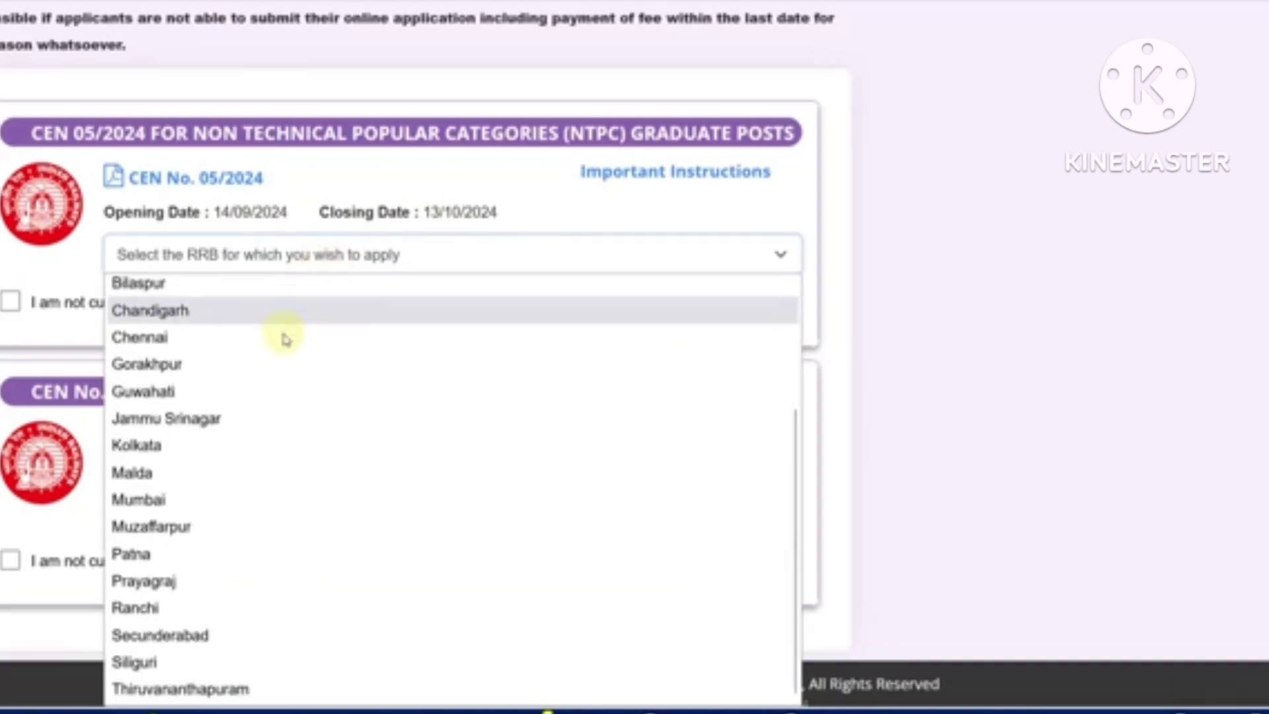
scroll(320, 555, up, 3)
click(201, 345)
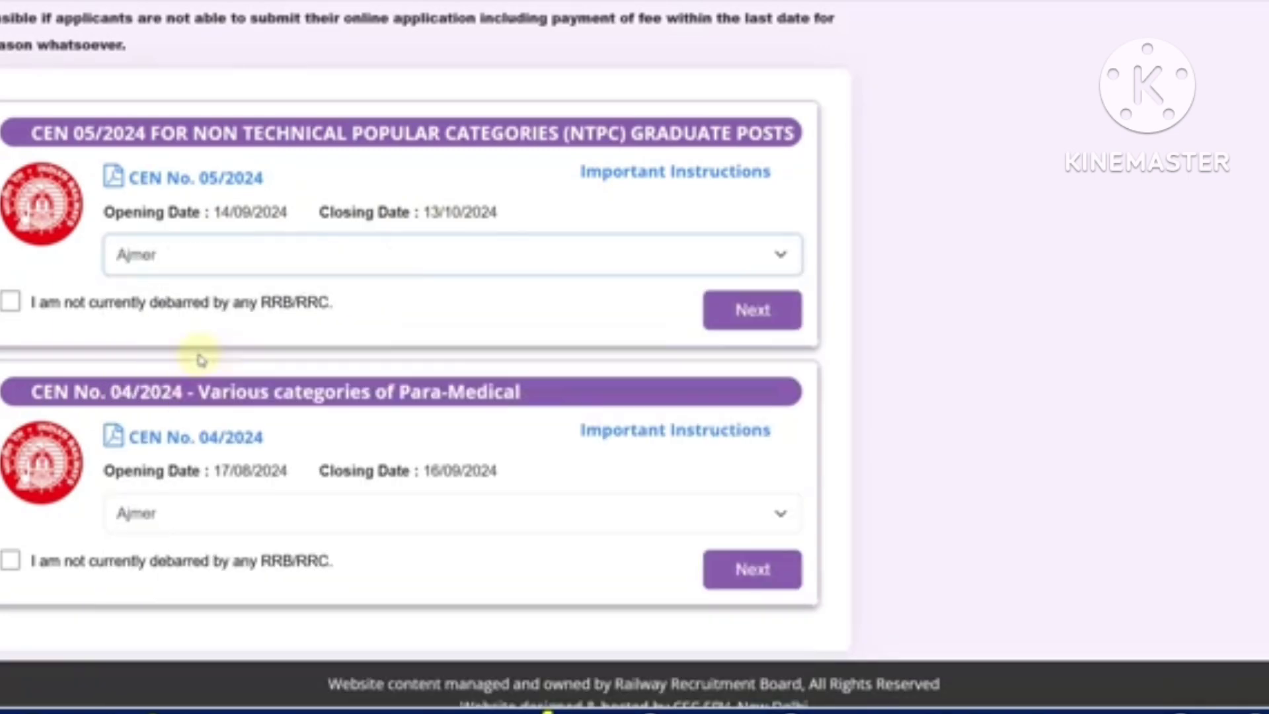
click(10, 302)
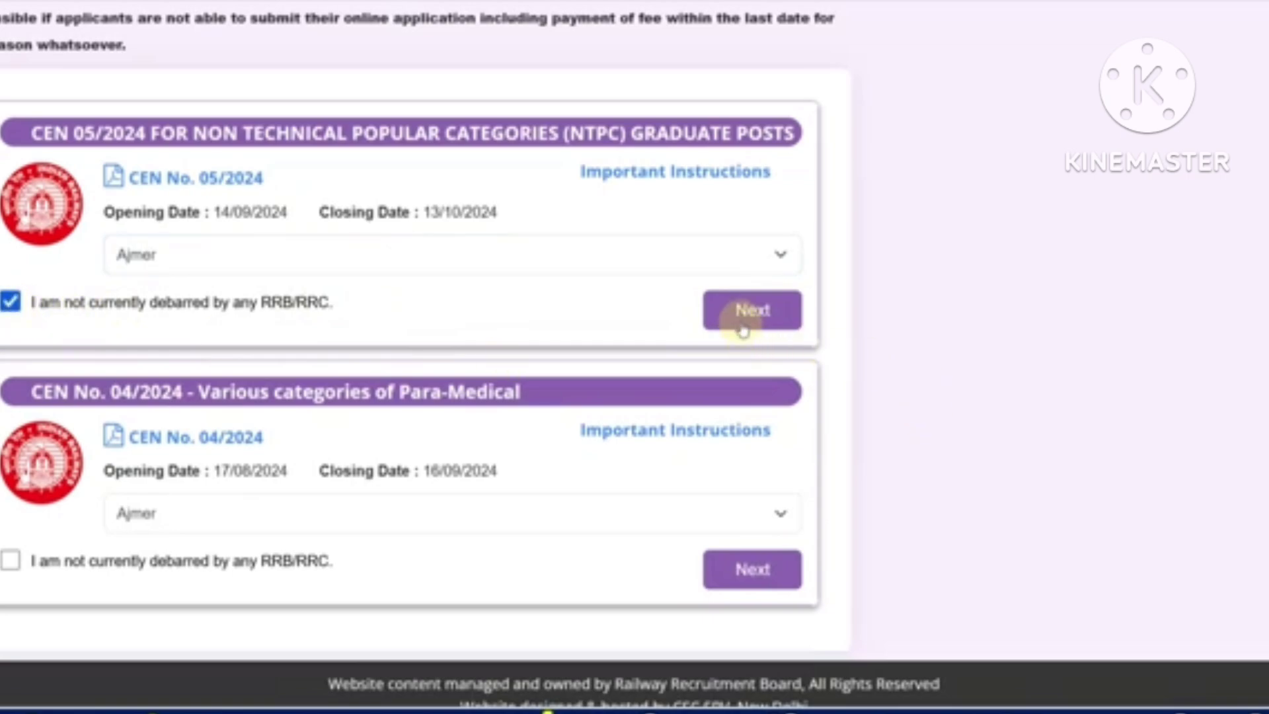
click(743, 329)
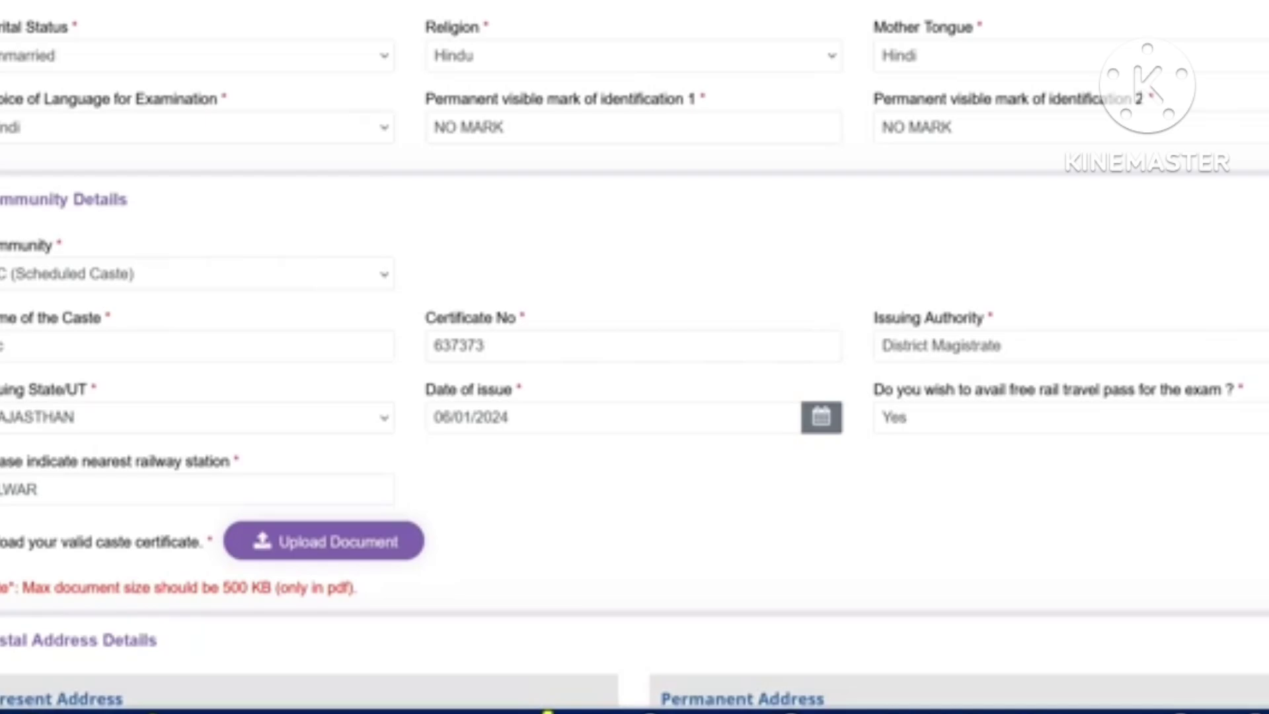
click(167, 56)
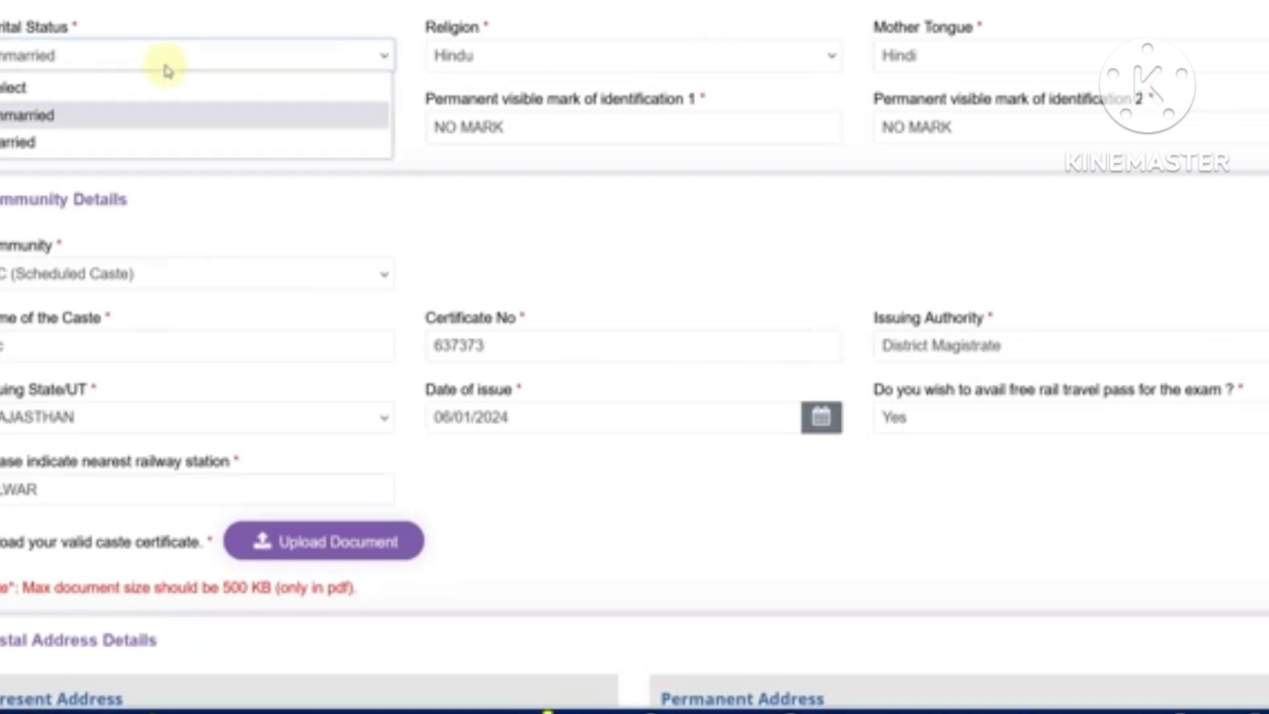
click(442, 66)
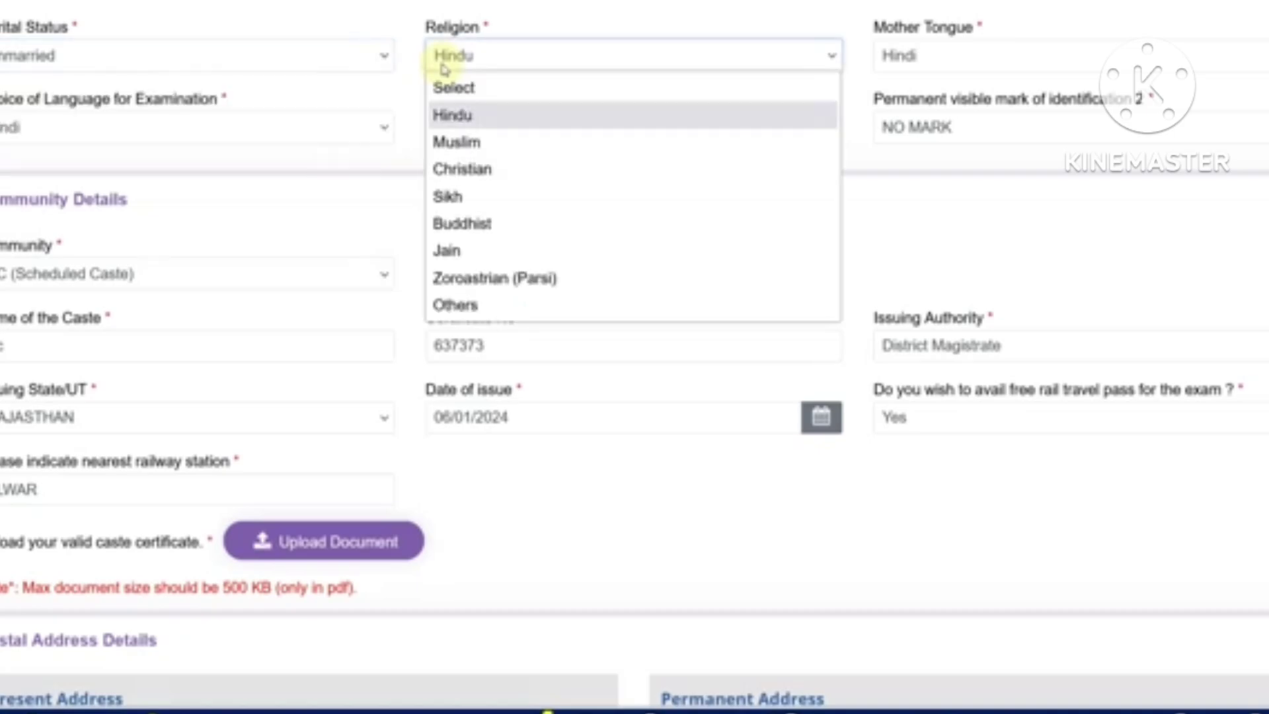
click(899, 66)
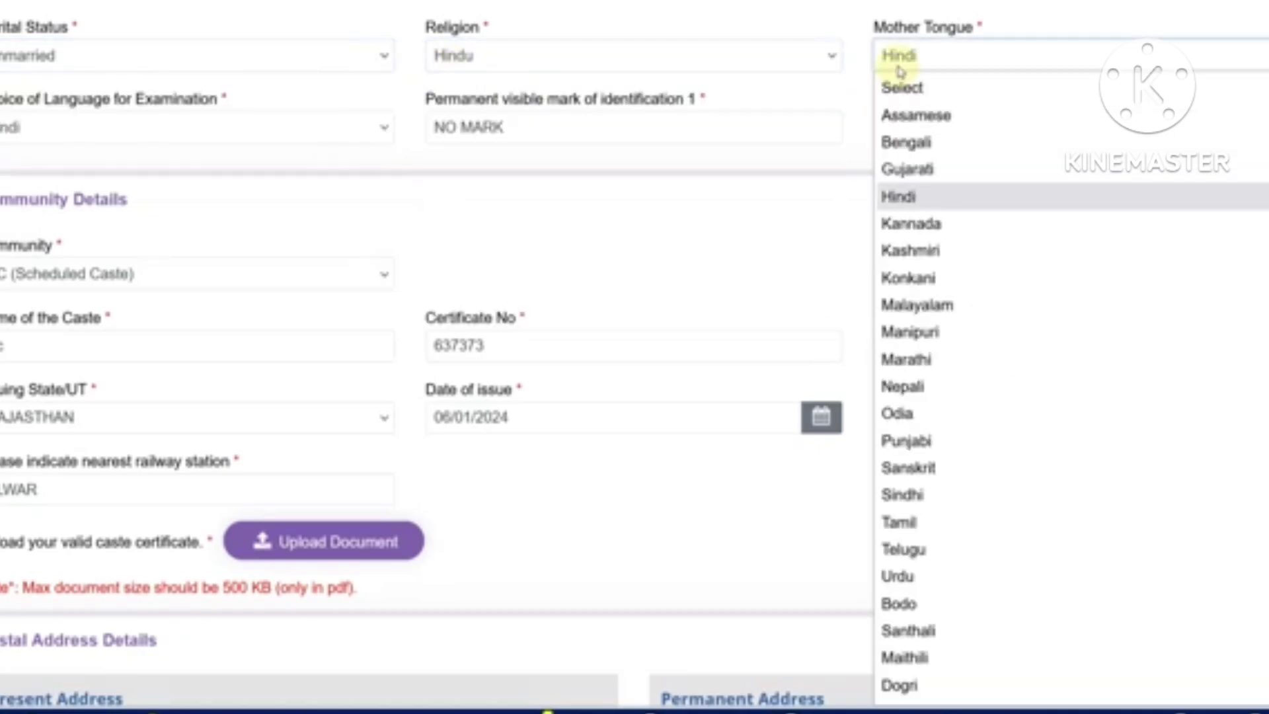
click(213, 133)
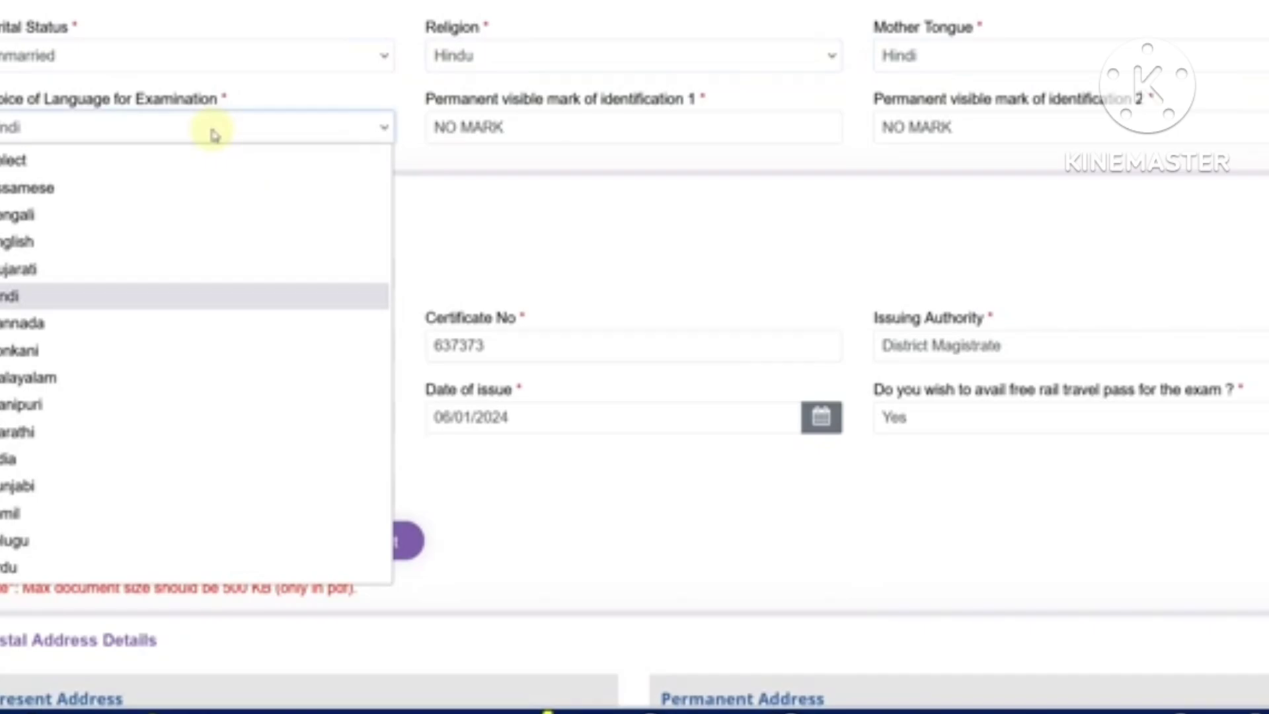
click(487, 176)
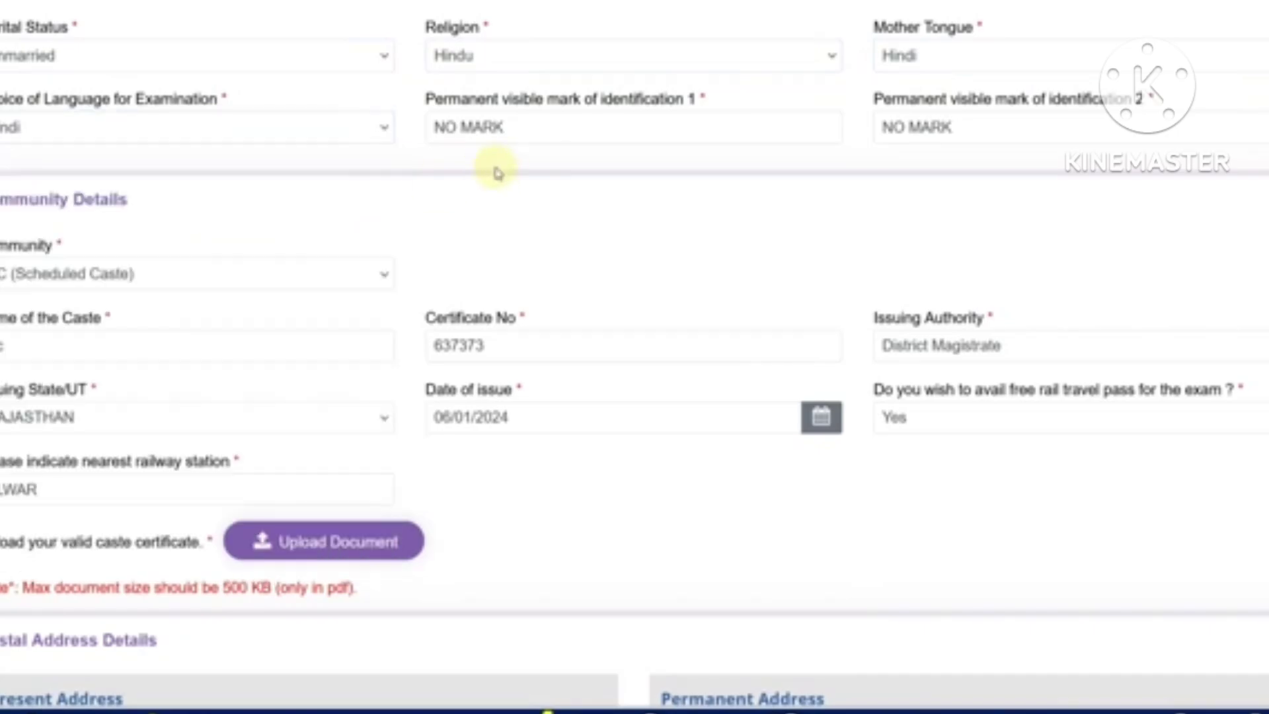
click(506, 135)
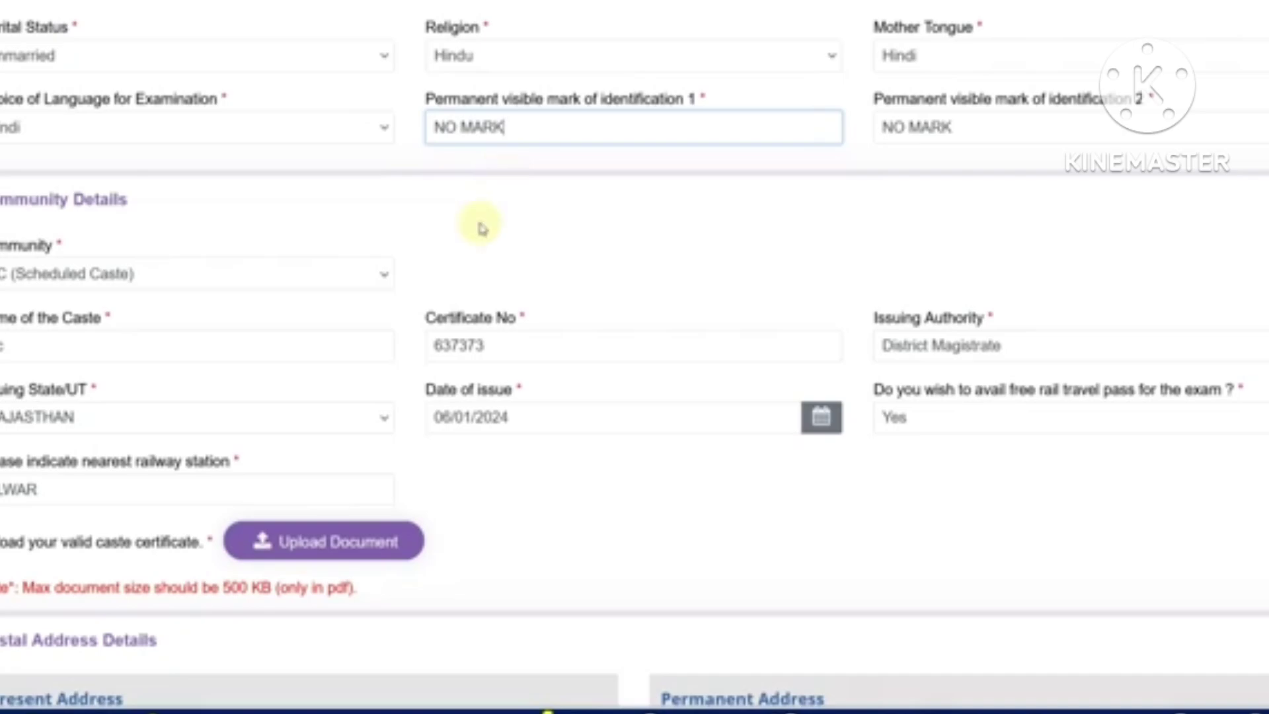
Keep SC (Scheduled Caste) as community and replace the caste name with JAHAWAR
scroll(463, 254, down, 2)
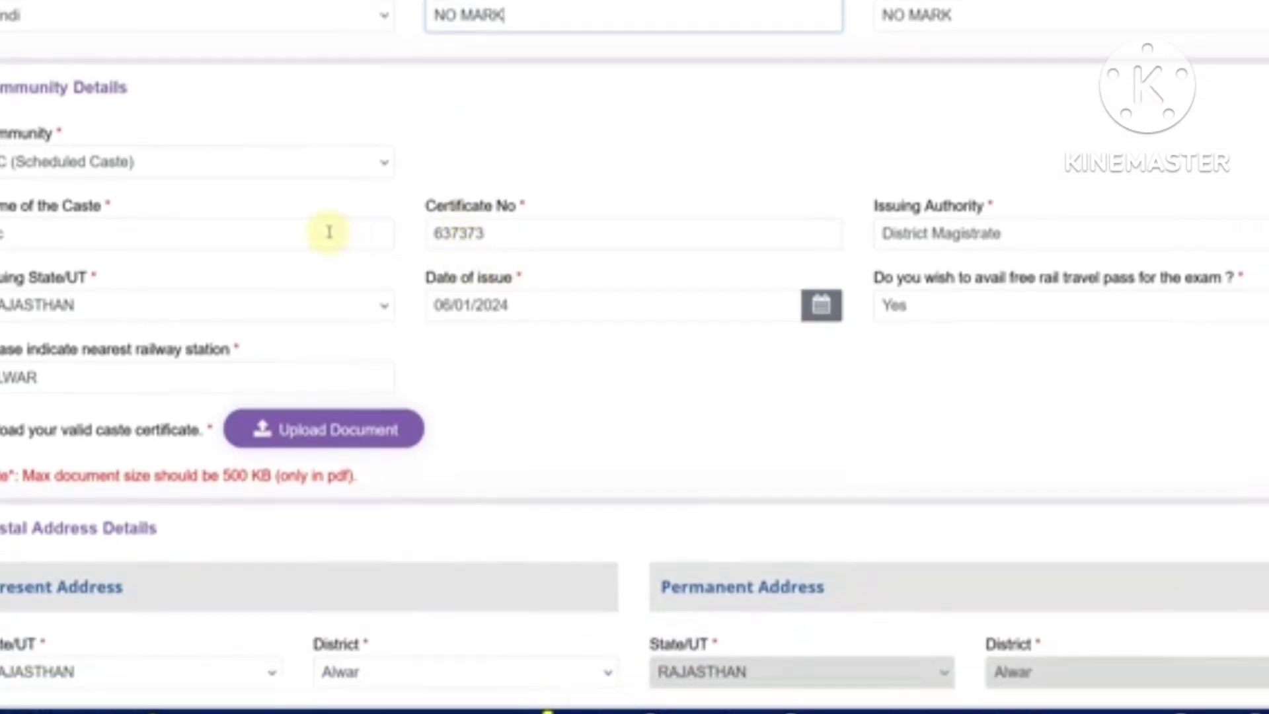
click(183, 170)
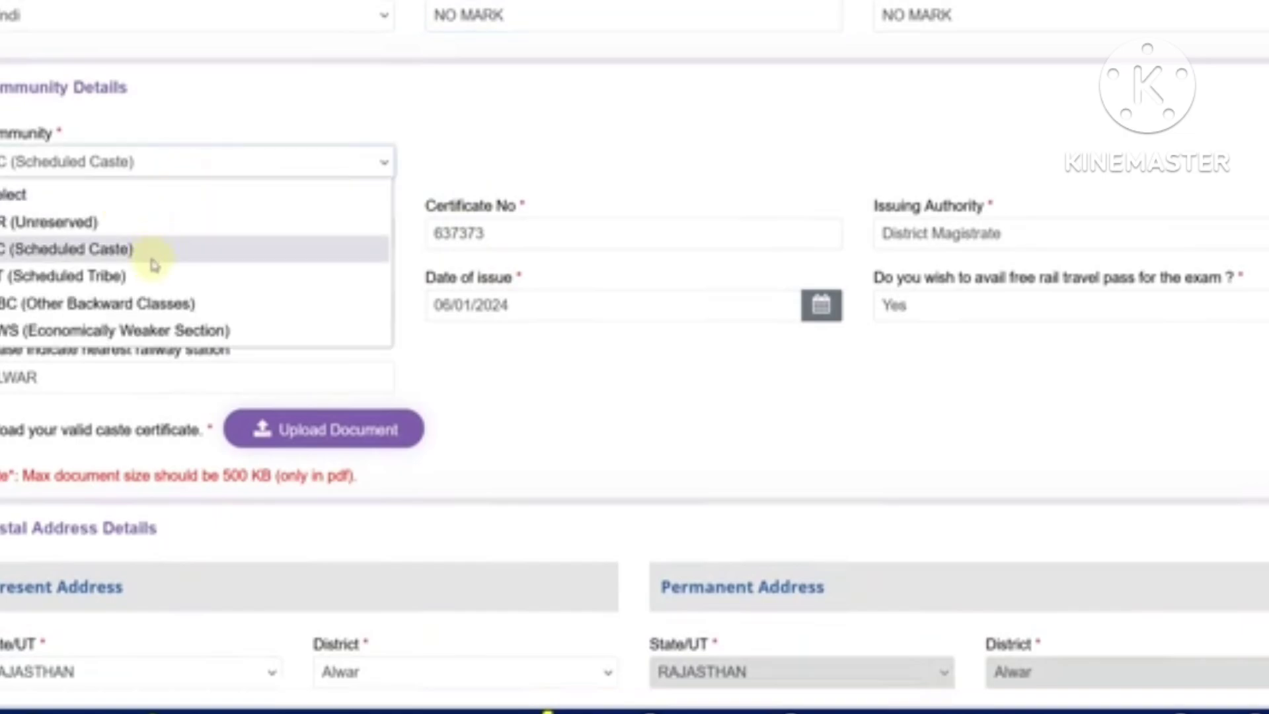
click(464, 168)
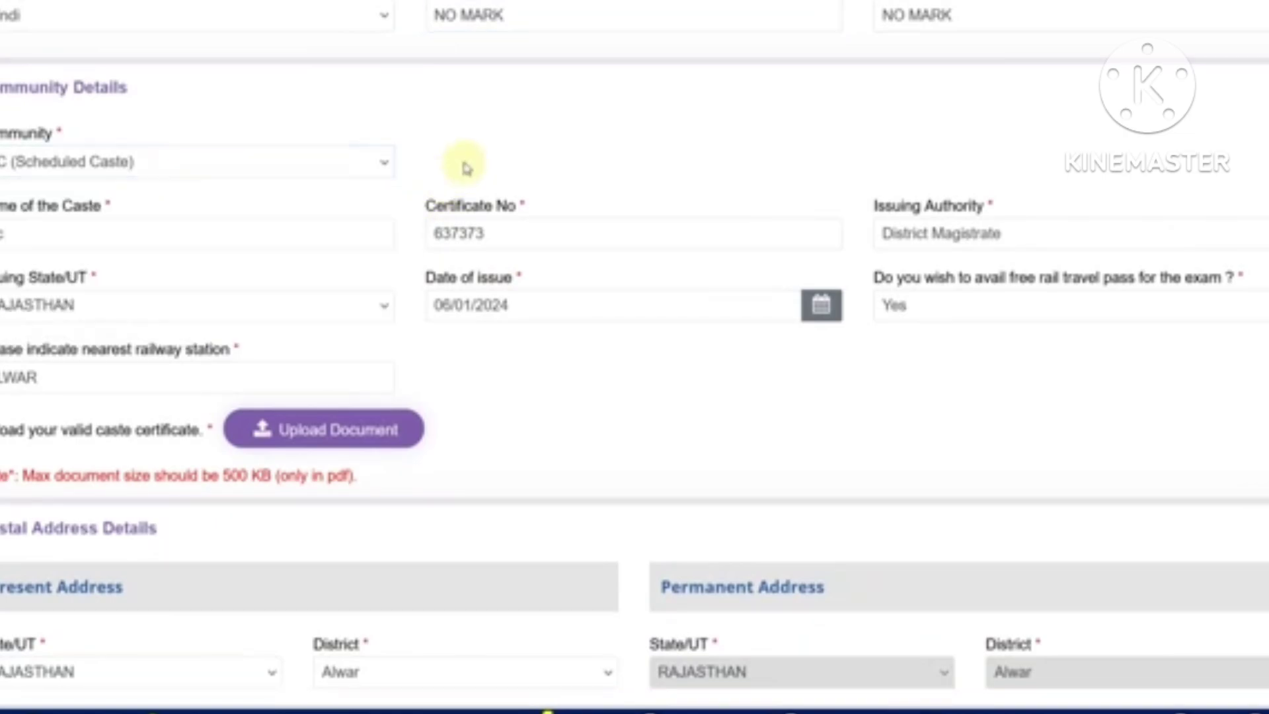
double_click(32, 234)
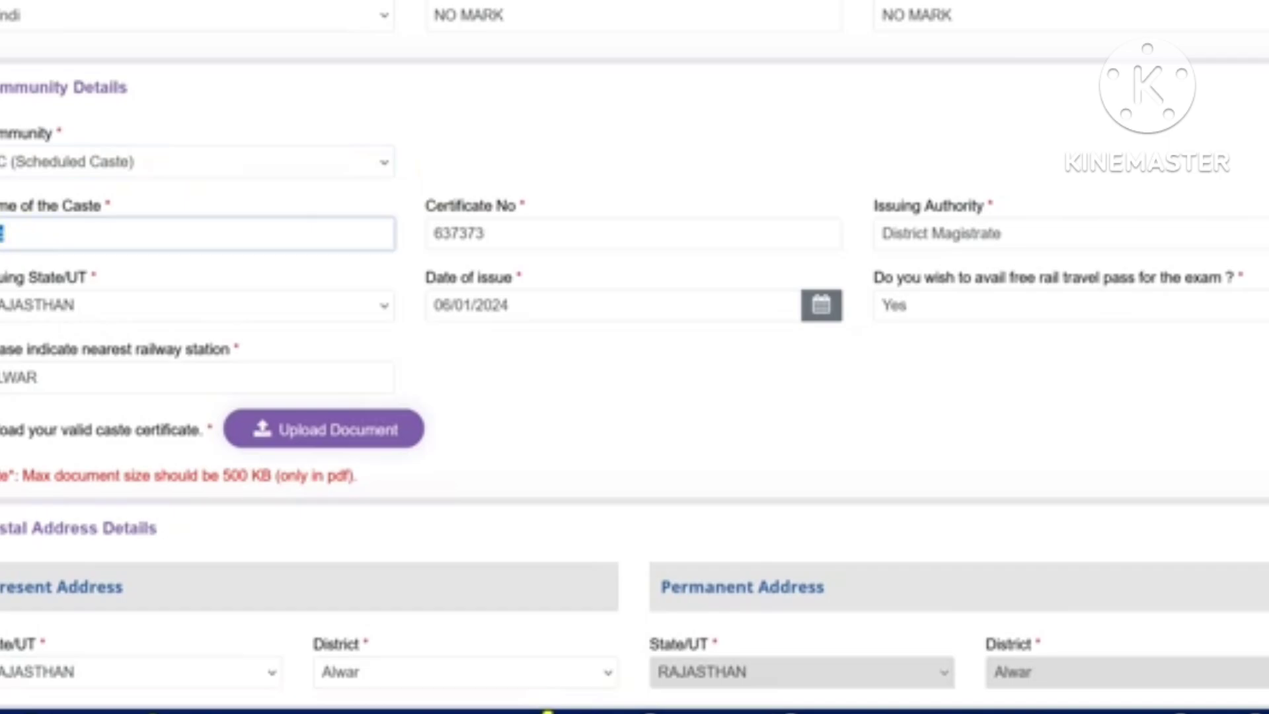
key(BackSpace)
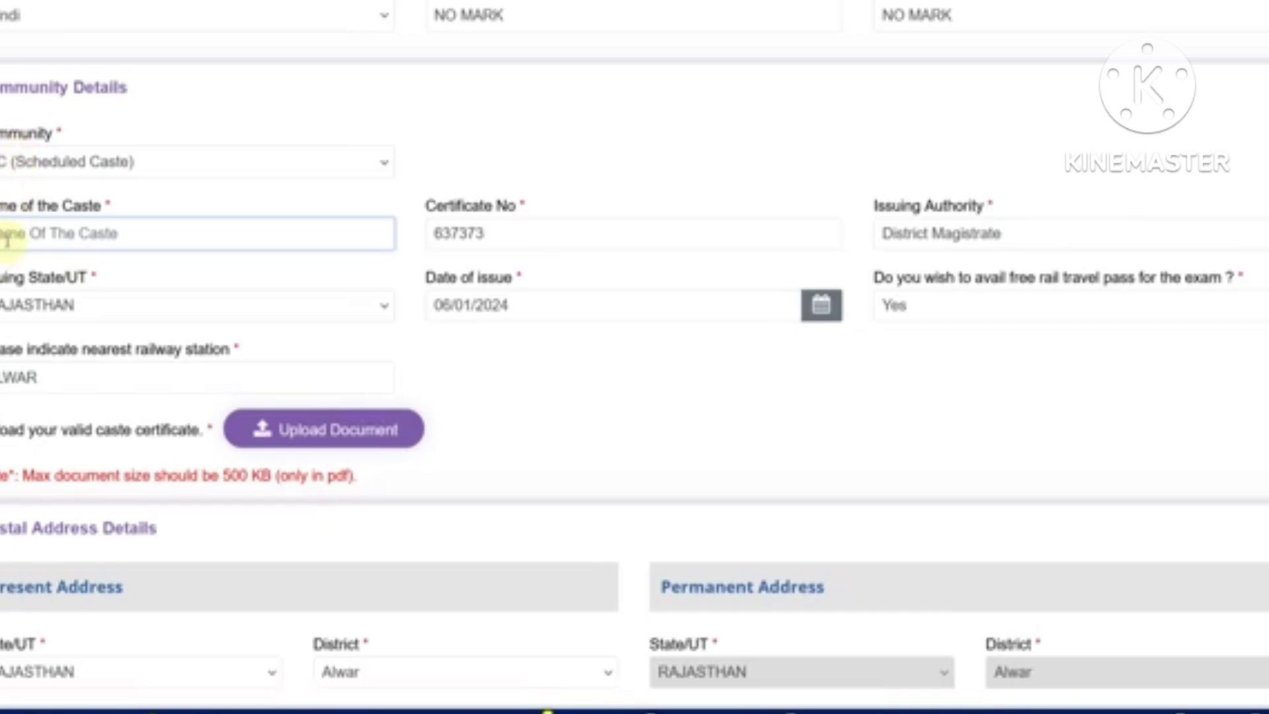
text(J)
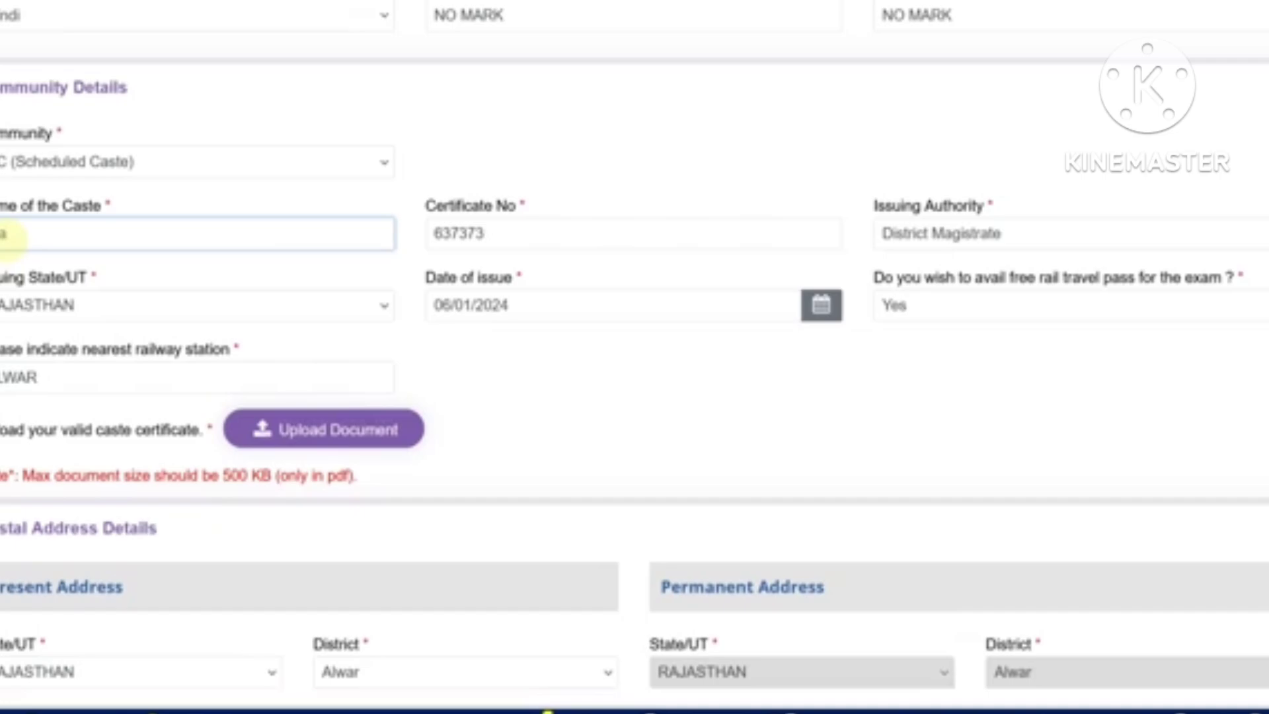
text(AHAWAR)
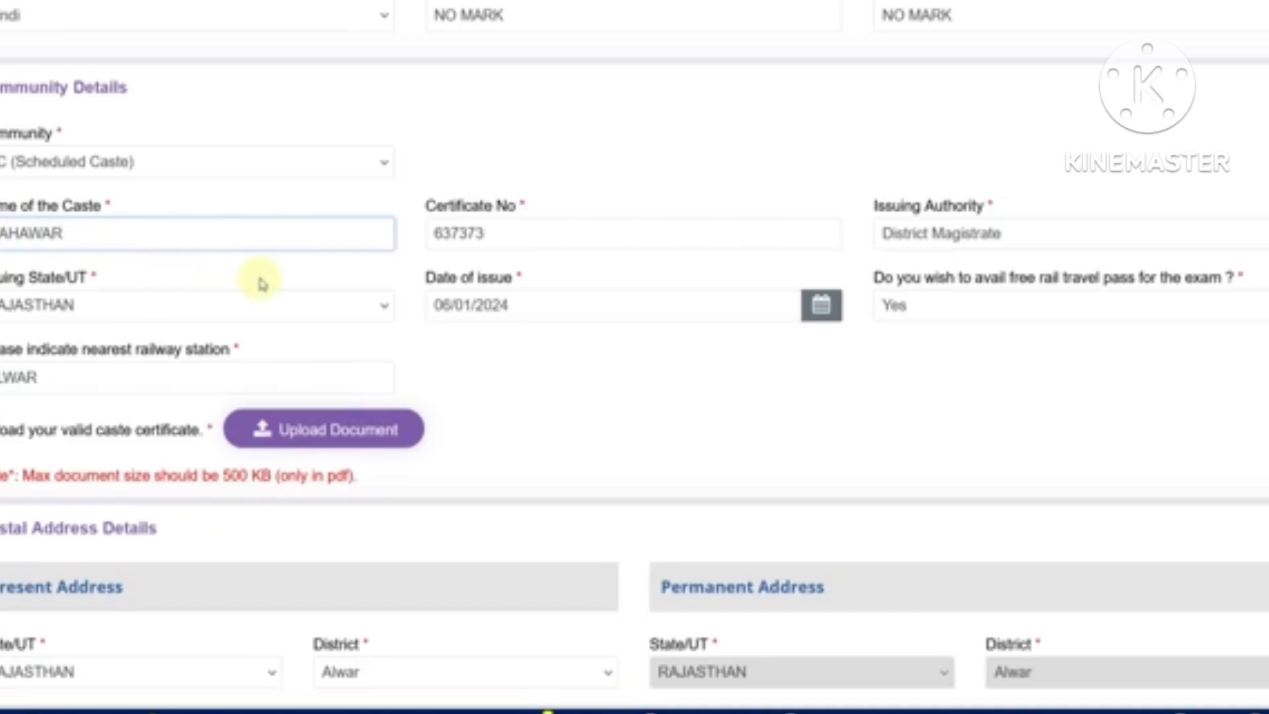
Review the SC certificate details (District Magistrate, Rajasthan) and set the free rail pass to No
click(465, 244)
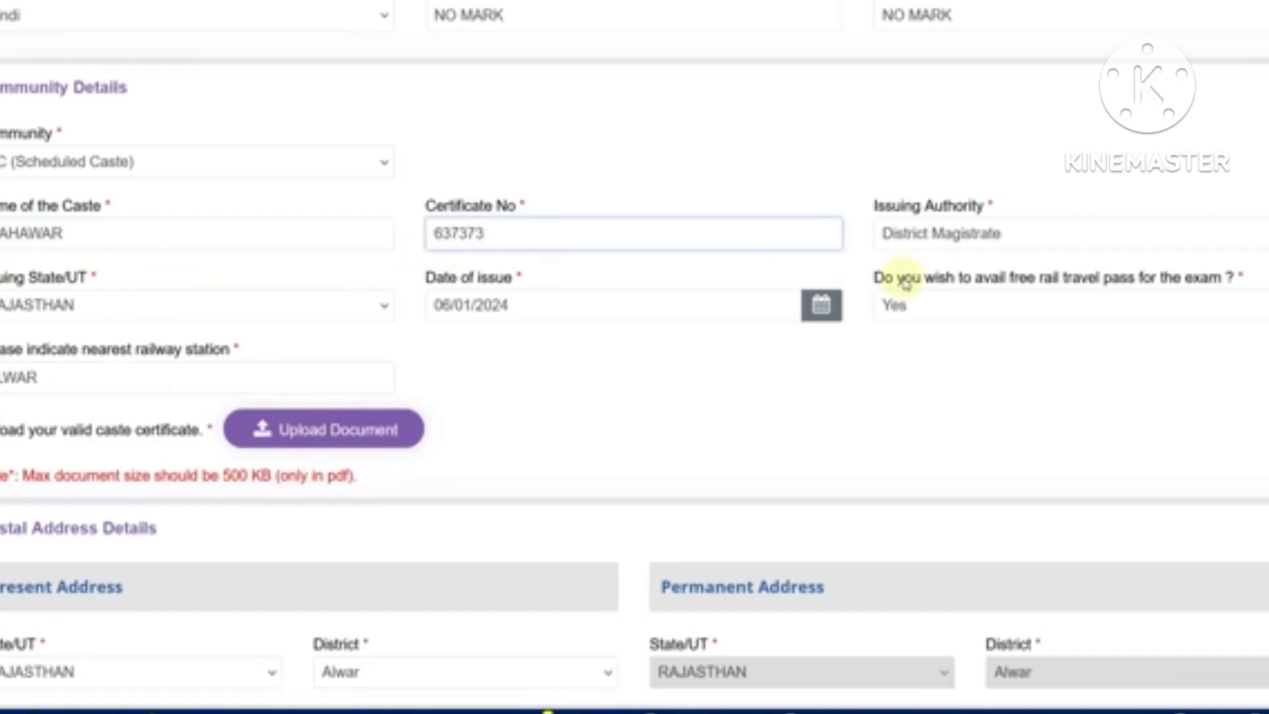
click(931, 246)
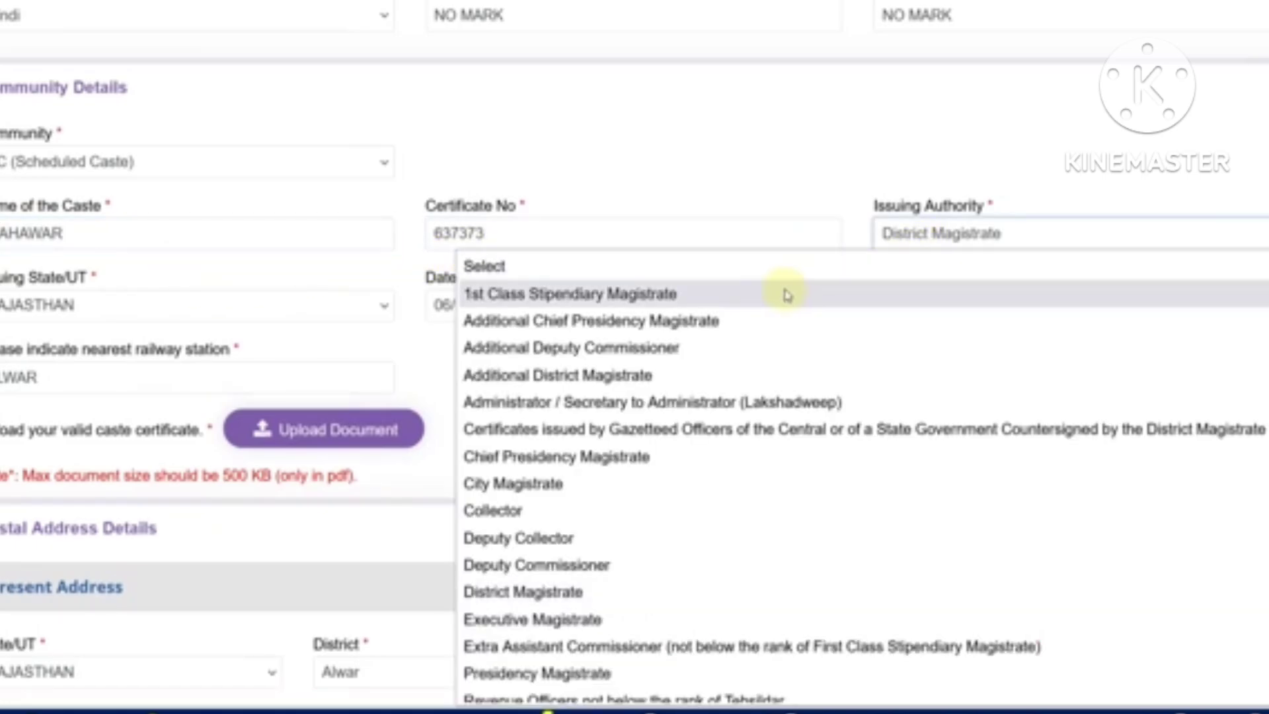
scroll(783, 301, down, 2)
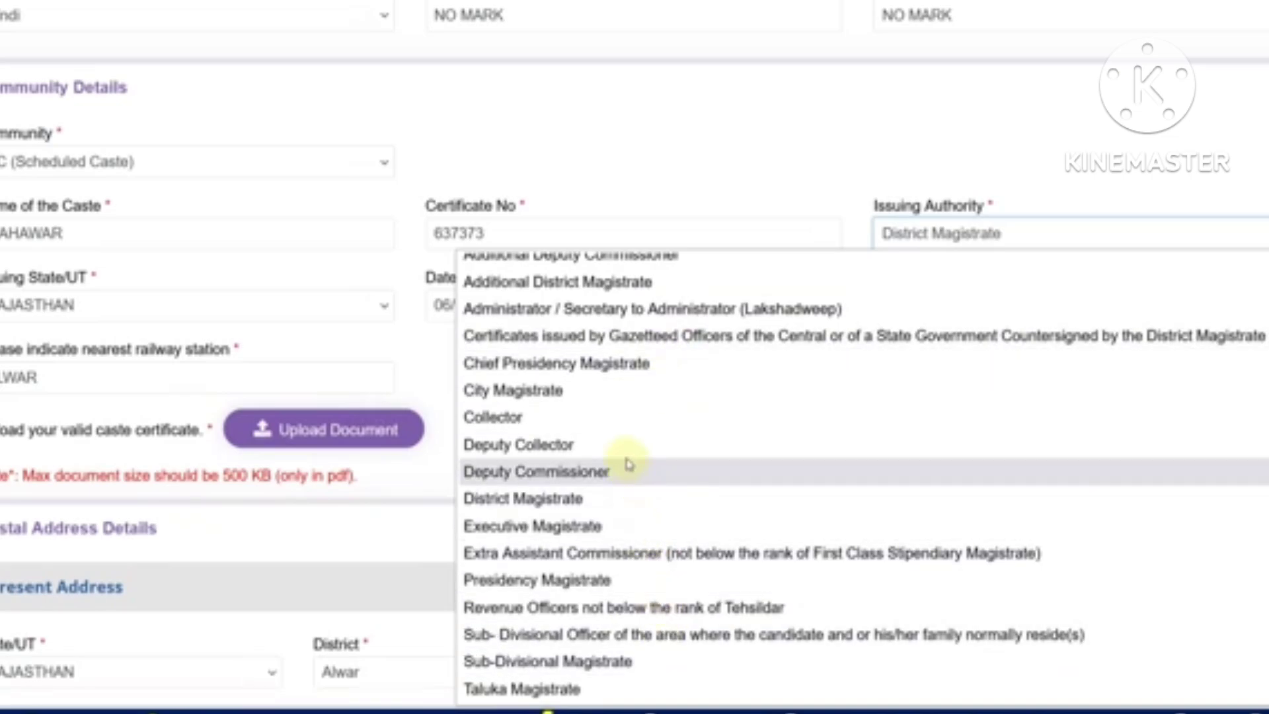
scroll(657, 538, up, 1)
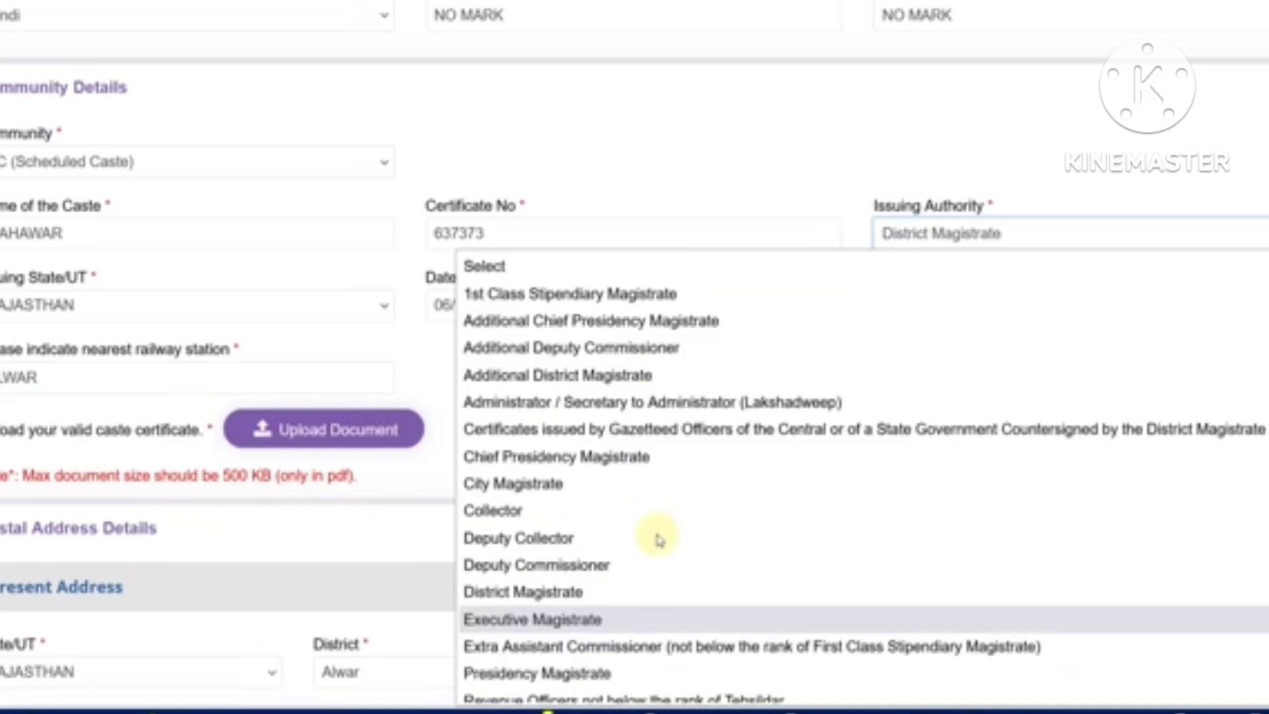
click(598, 185)
click(201, 308)
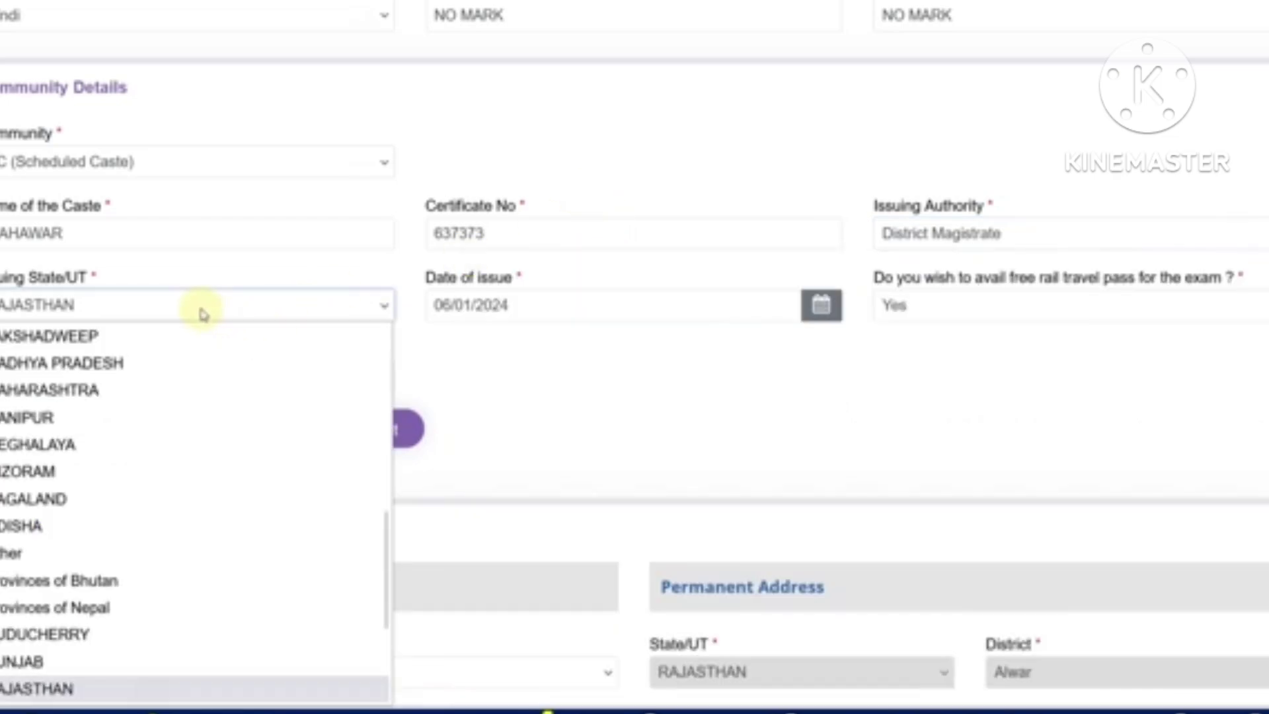
click(557, 312)
click(558, 314)
click(748, 382)
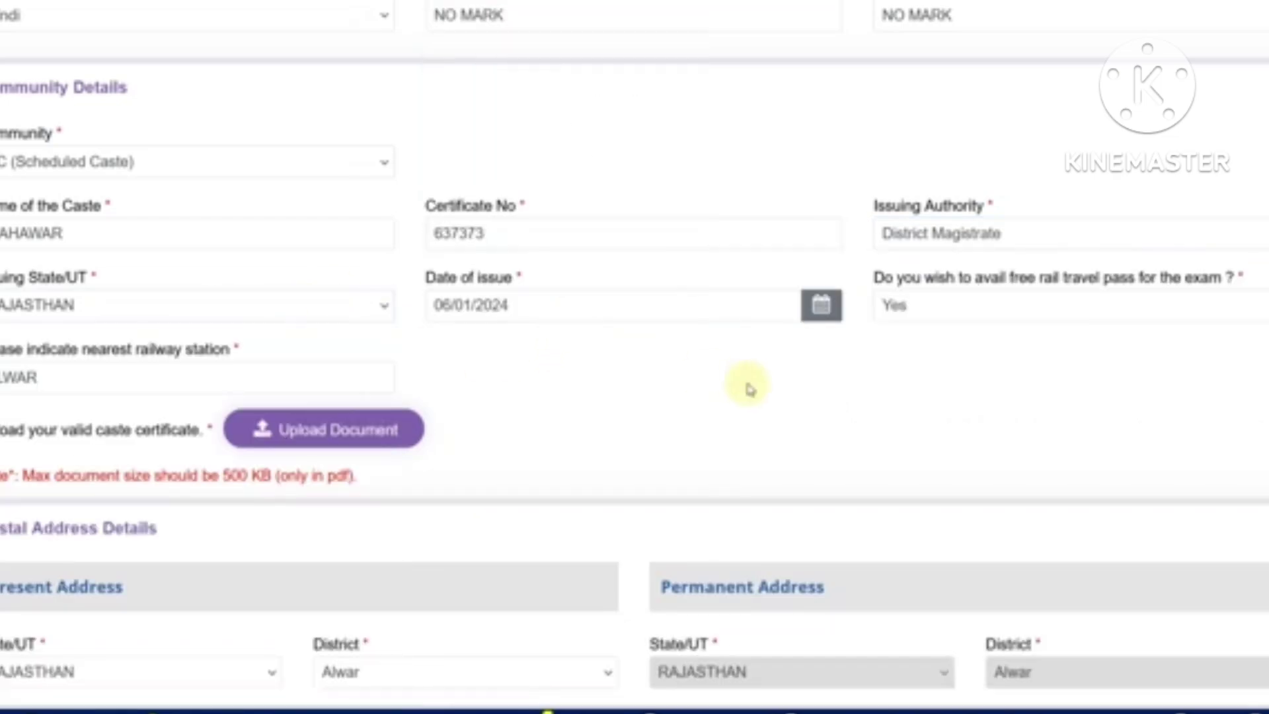
click(921, 316)
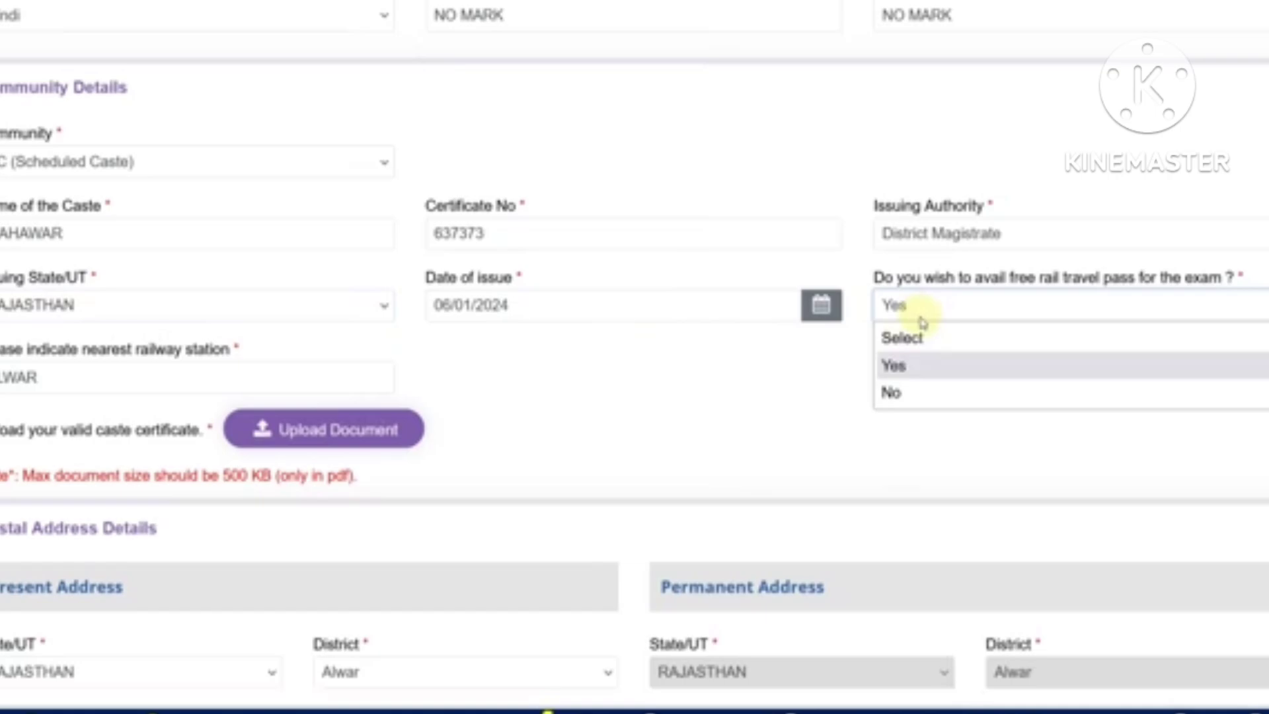
click(917, 393)
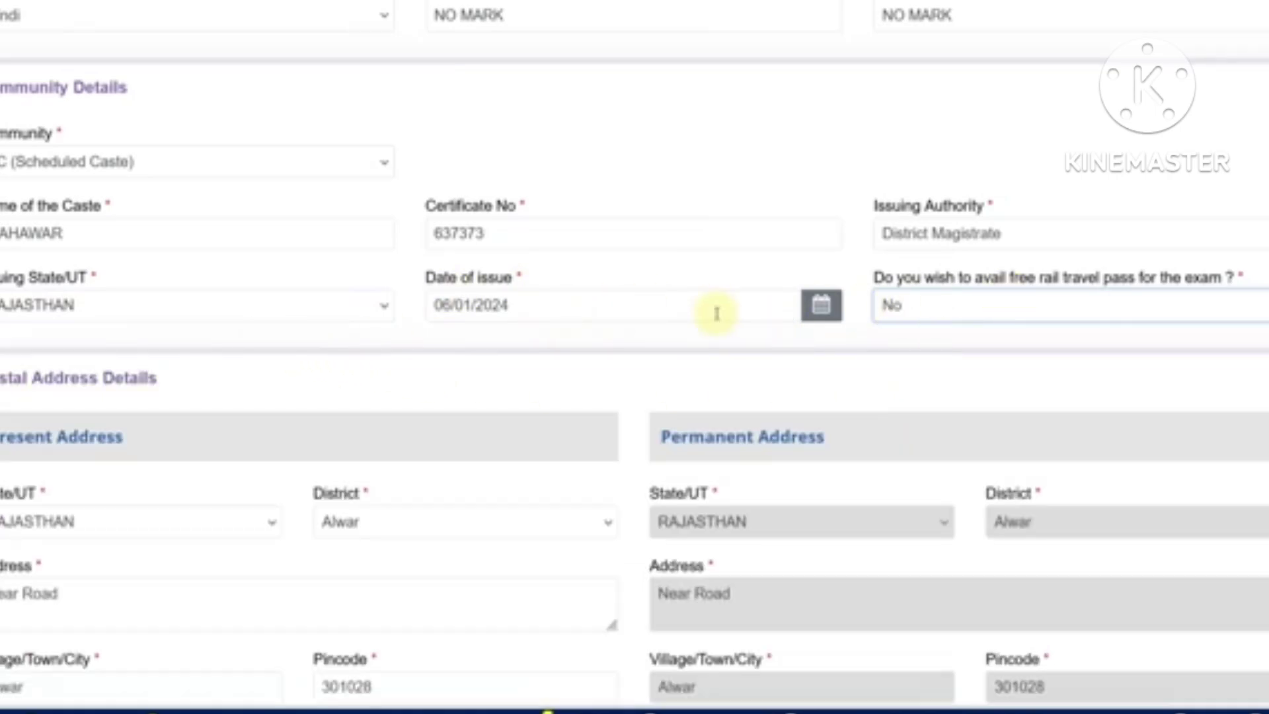
Switch the community to OBC and toggle the Non-Creamy Layer answer, ending on Yes
click(123, 173)
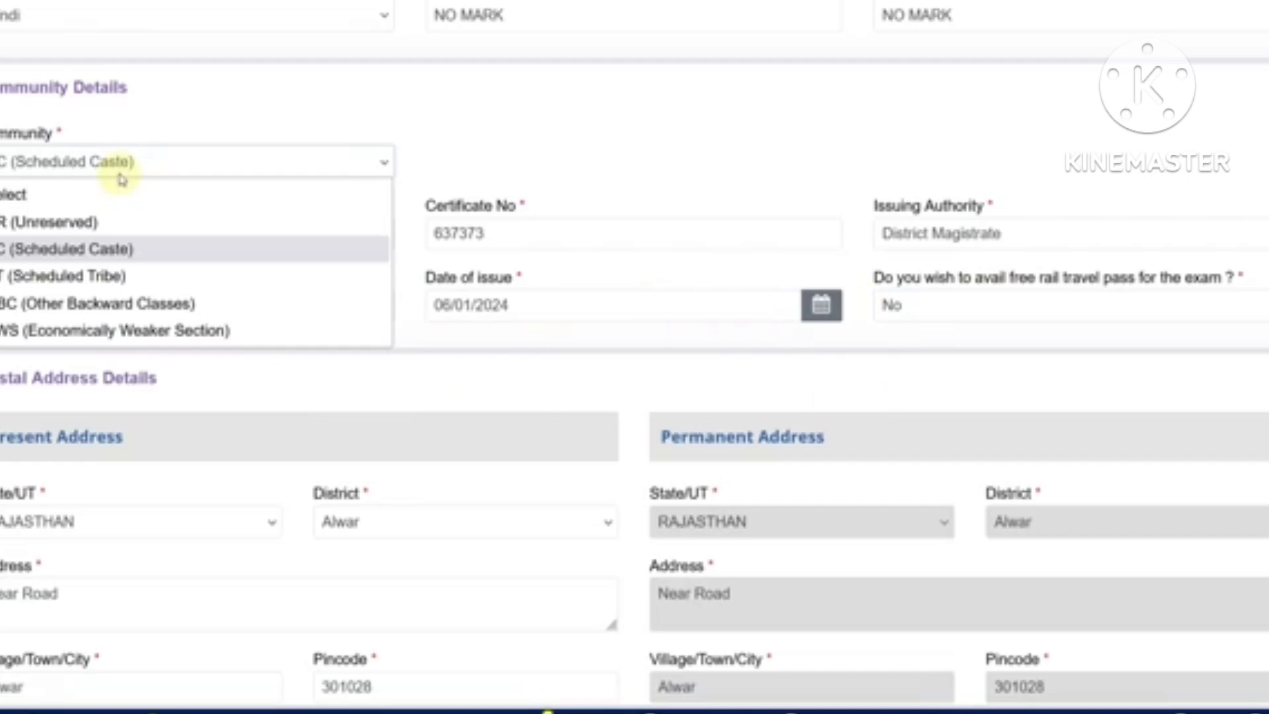
click(88, 302)
click(566, 439)
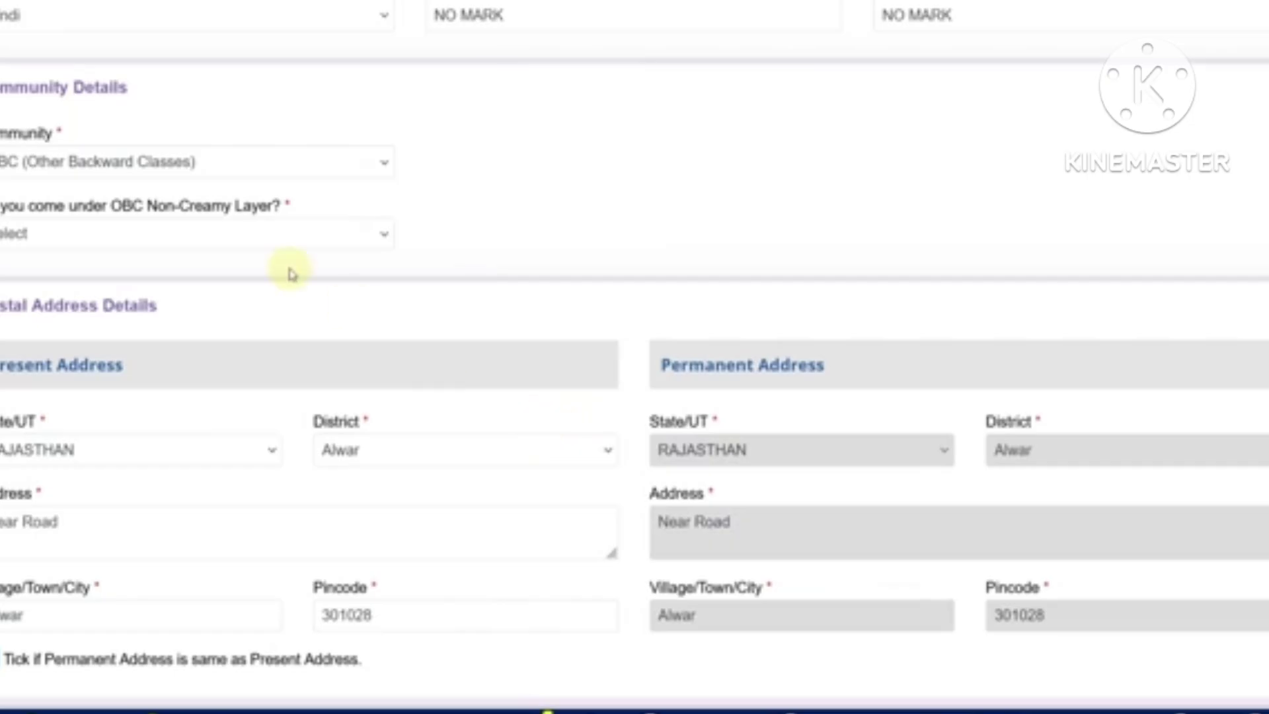
click(207, 235)
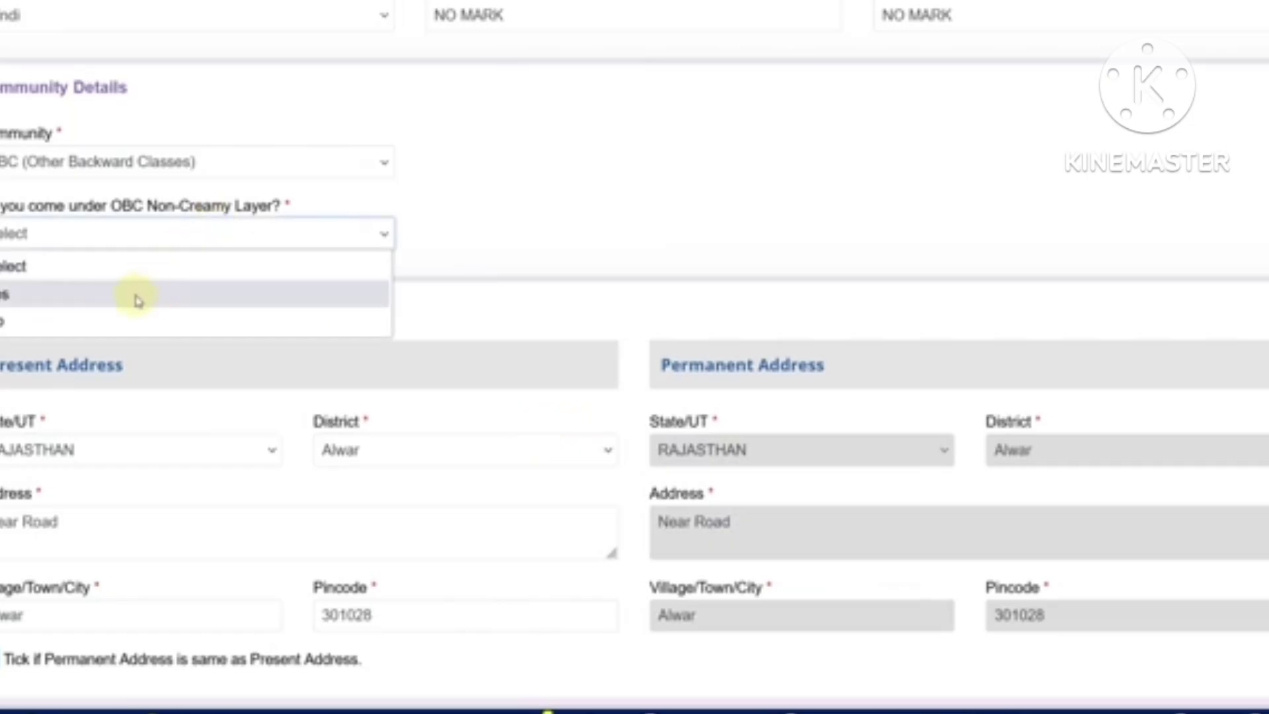
click(136, 300)
click(684, 456)
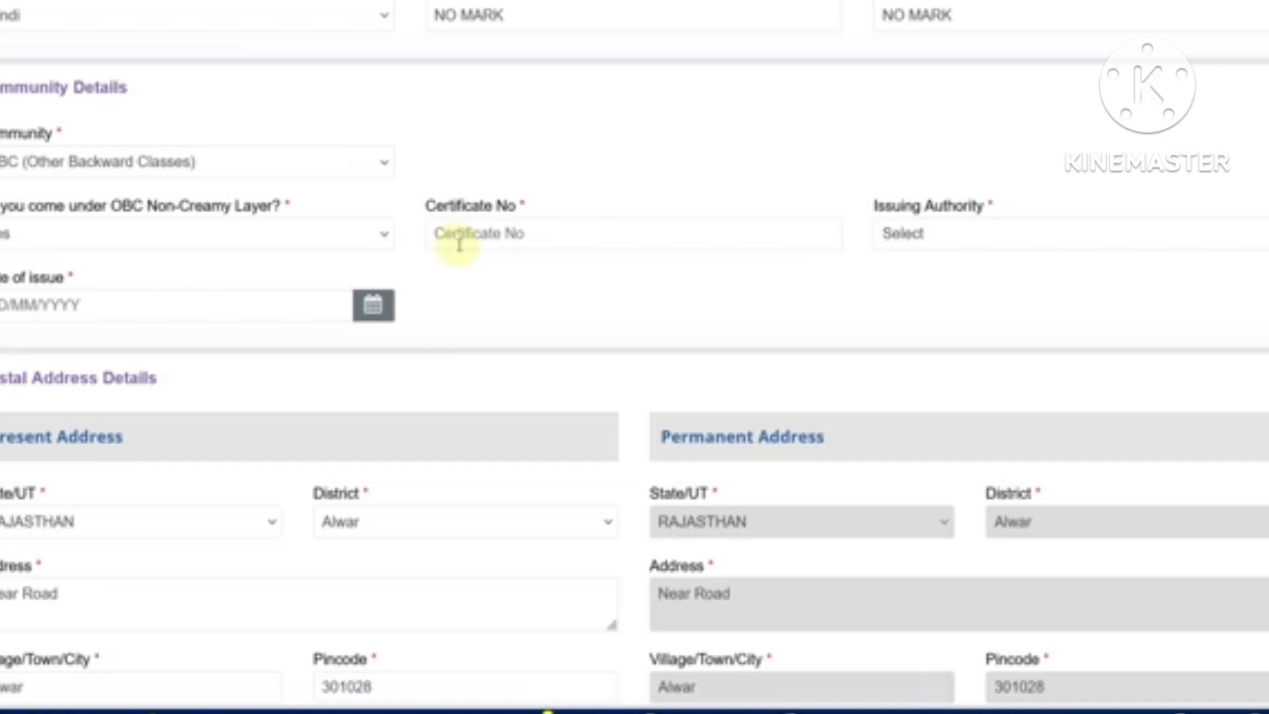
click(170, 236)
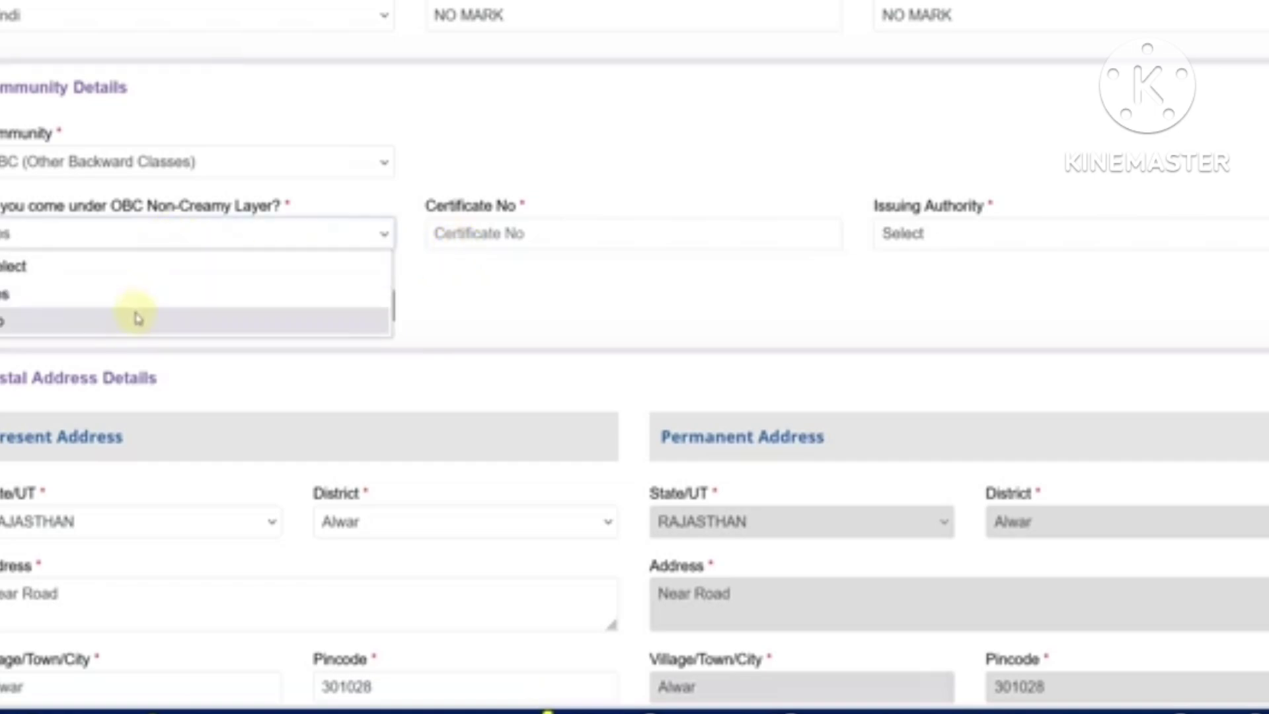
click(137, 319)
click(612, 439)
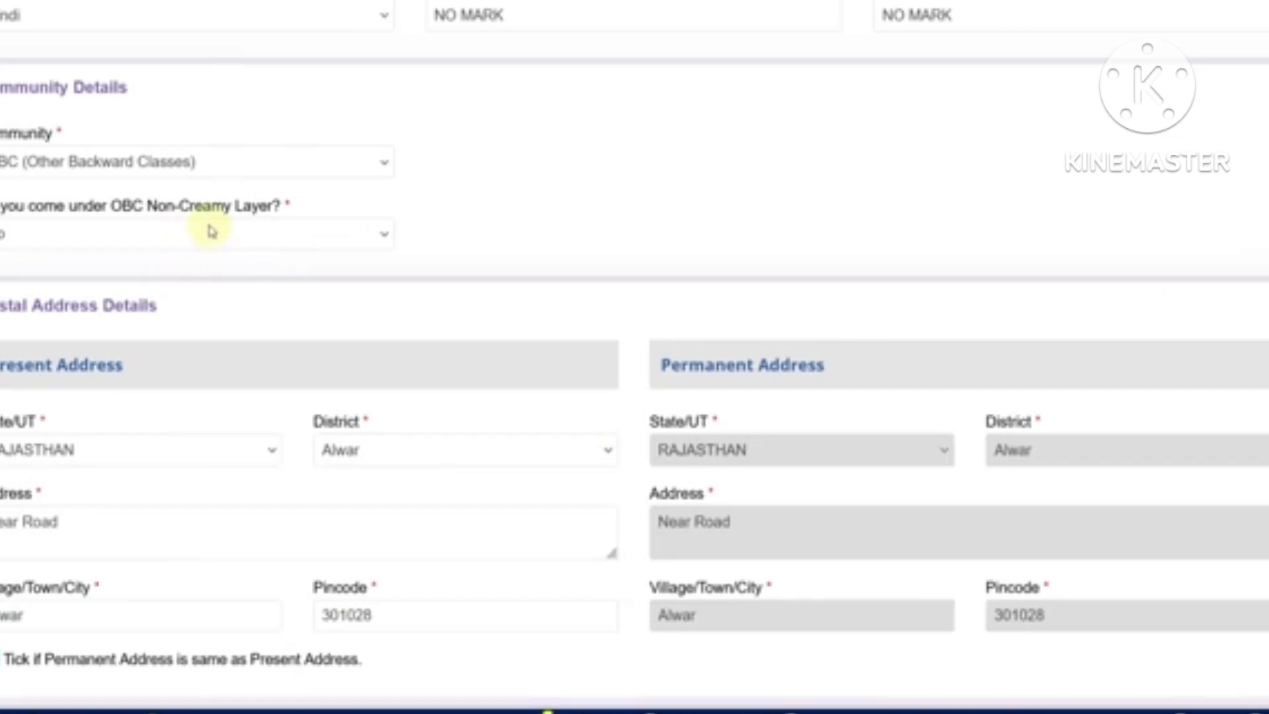
click(172, 236)
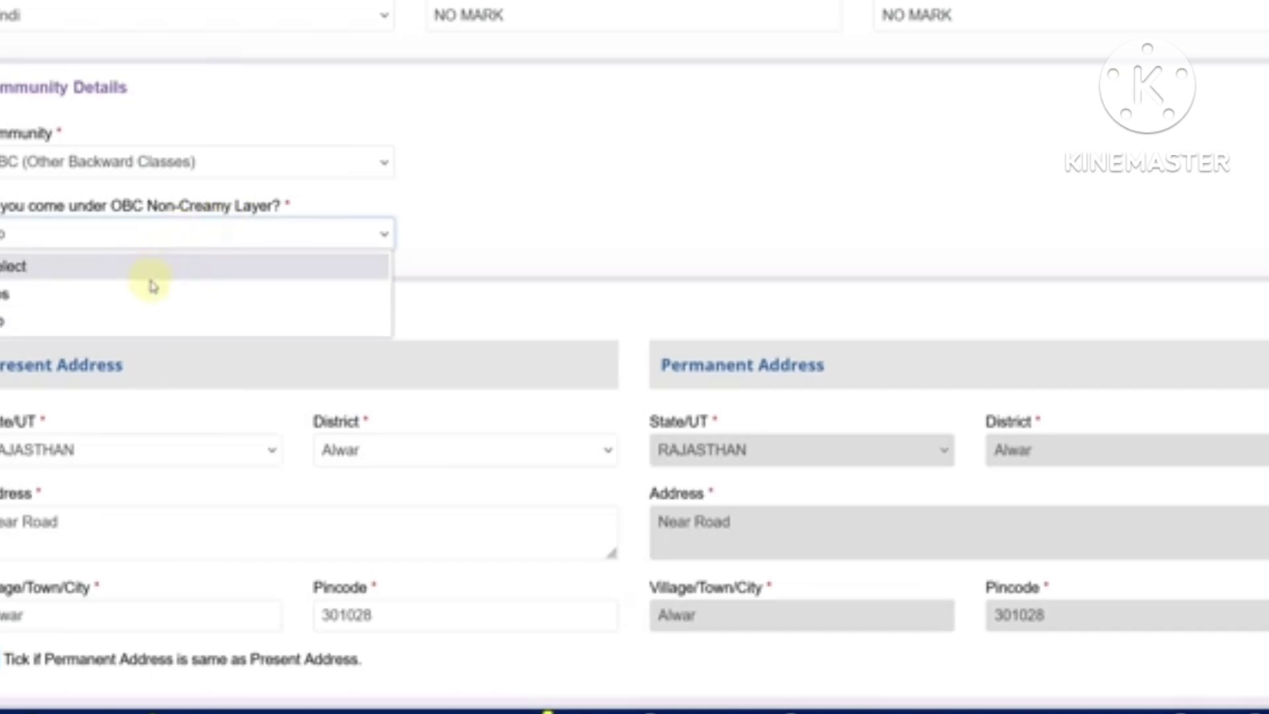
click(152, 293)
click(566, 445)
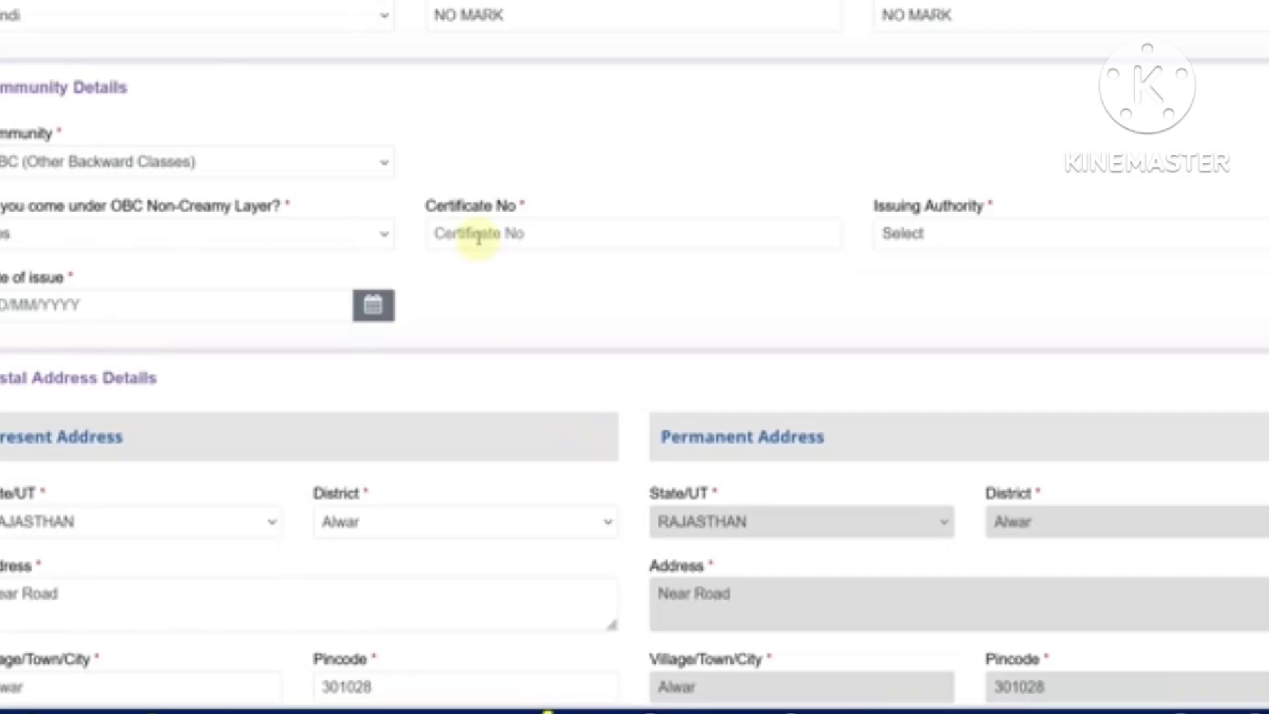
click(900, 232)
click(578, 162)
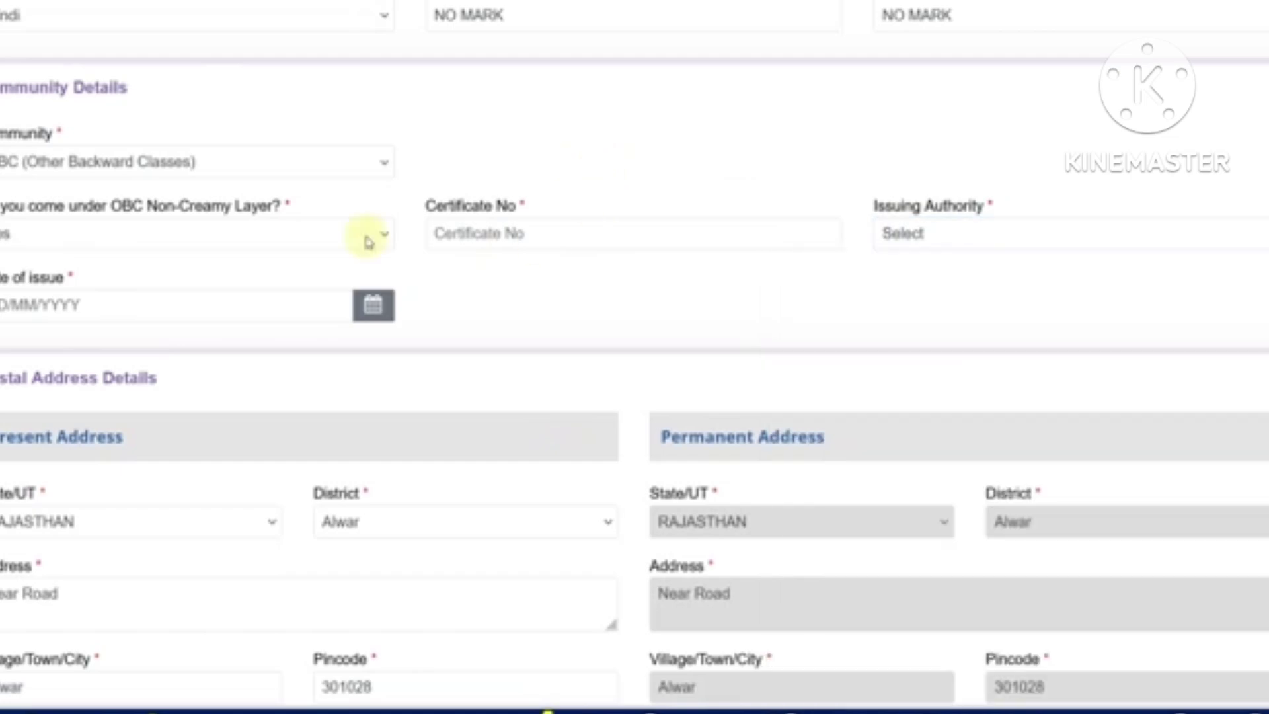
Change the community back to SC (Scheduled Caste) and opt in to the free rail travel pass
click(235, 166)
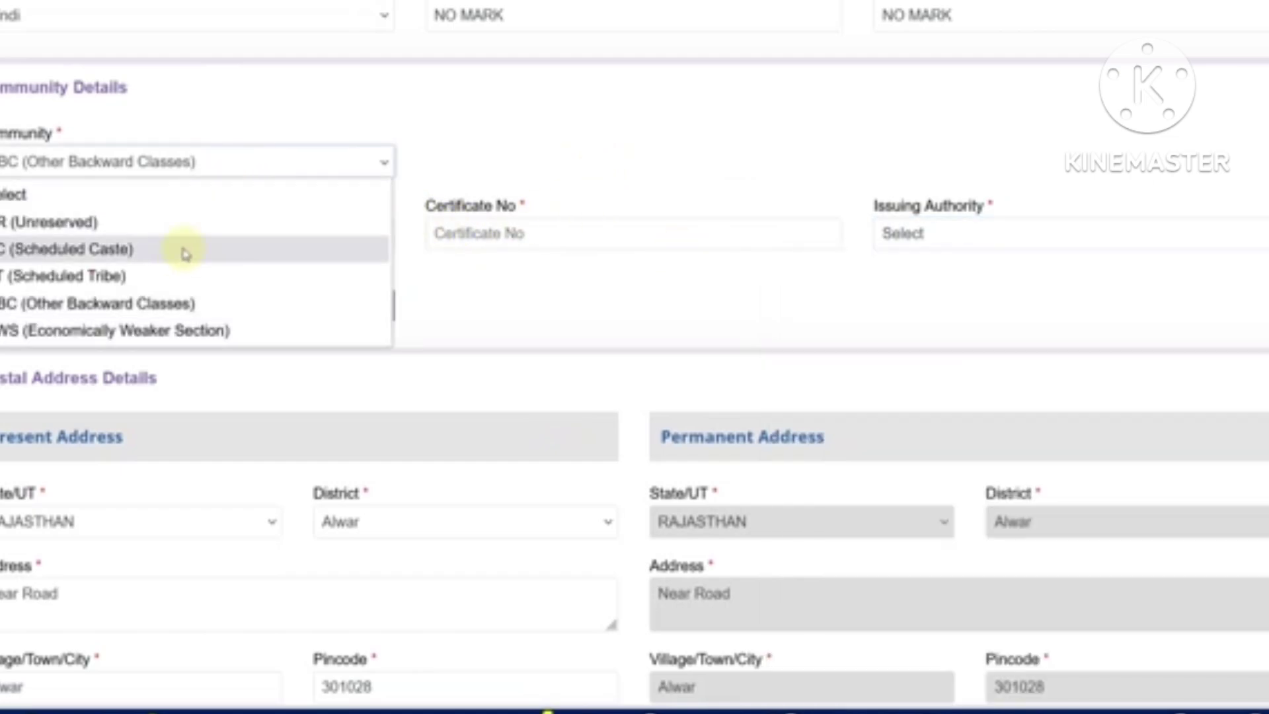
click(180, 251)
click(623, 439)
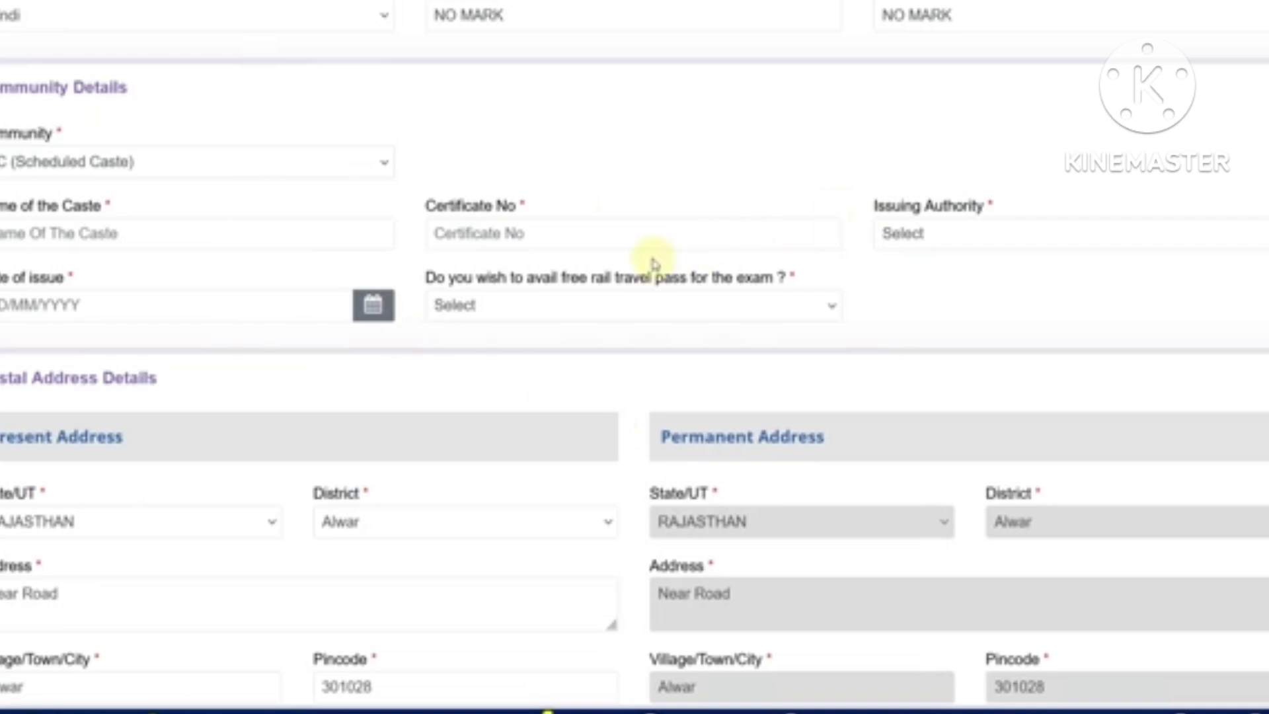
click(639, 307)
click(555, 365)
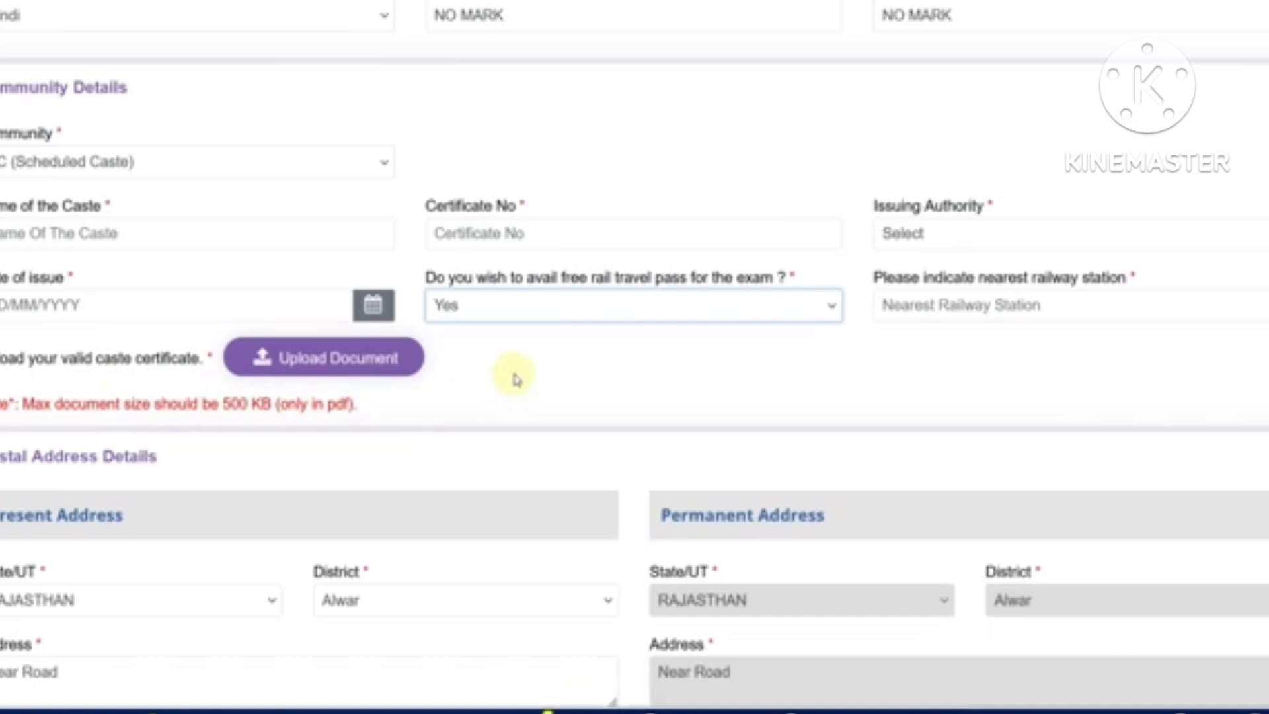
Keep the present address state as Rajasthan and the district as Alwar
scroll(516, 378, down, 5)
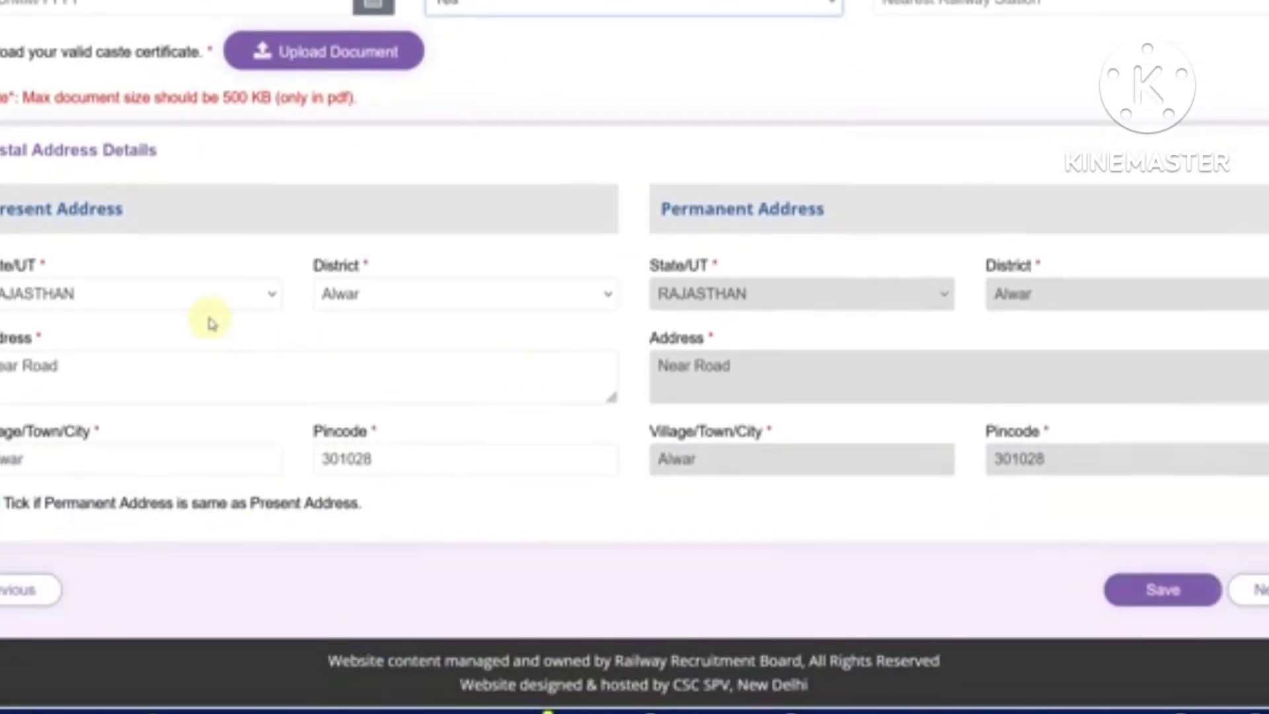
click(190, 291)
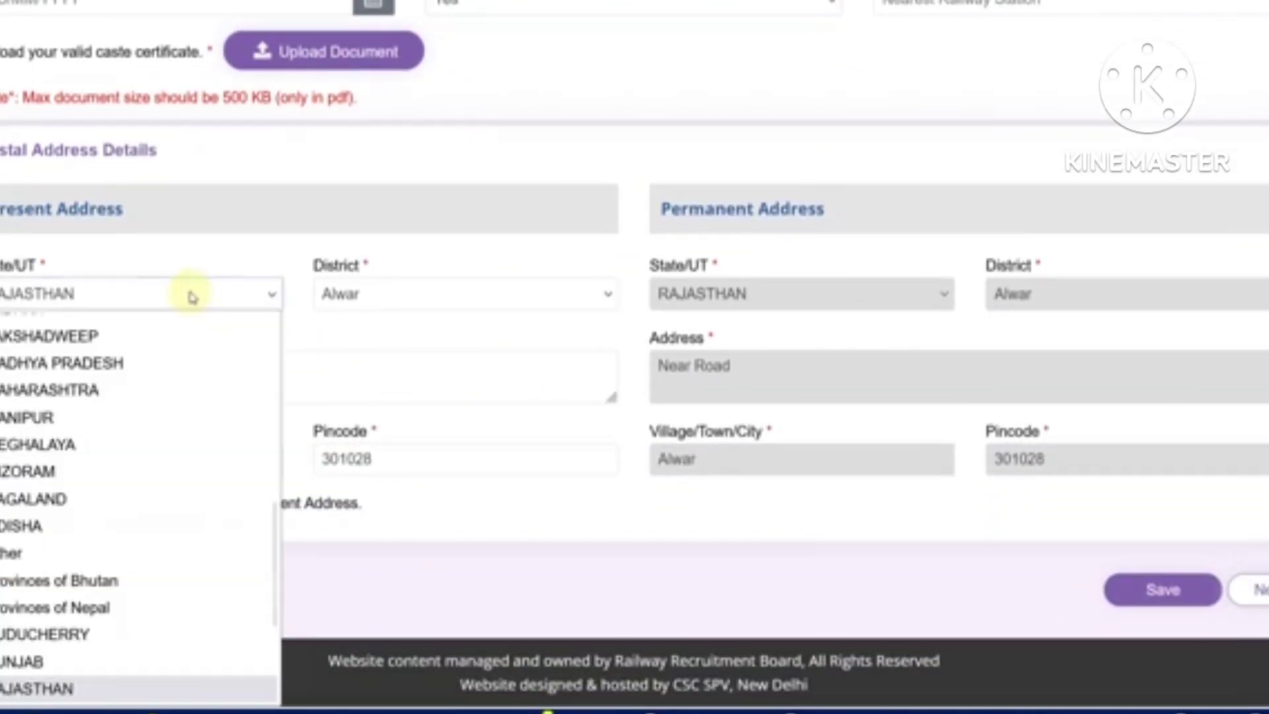
click(368, 298)
click(137, 364)
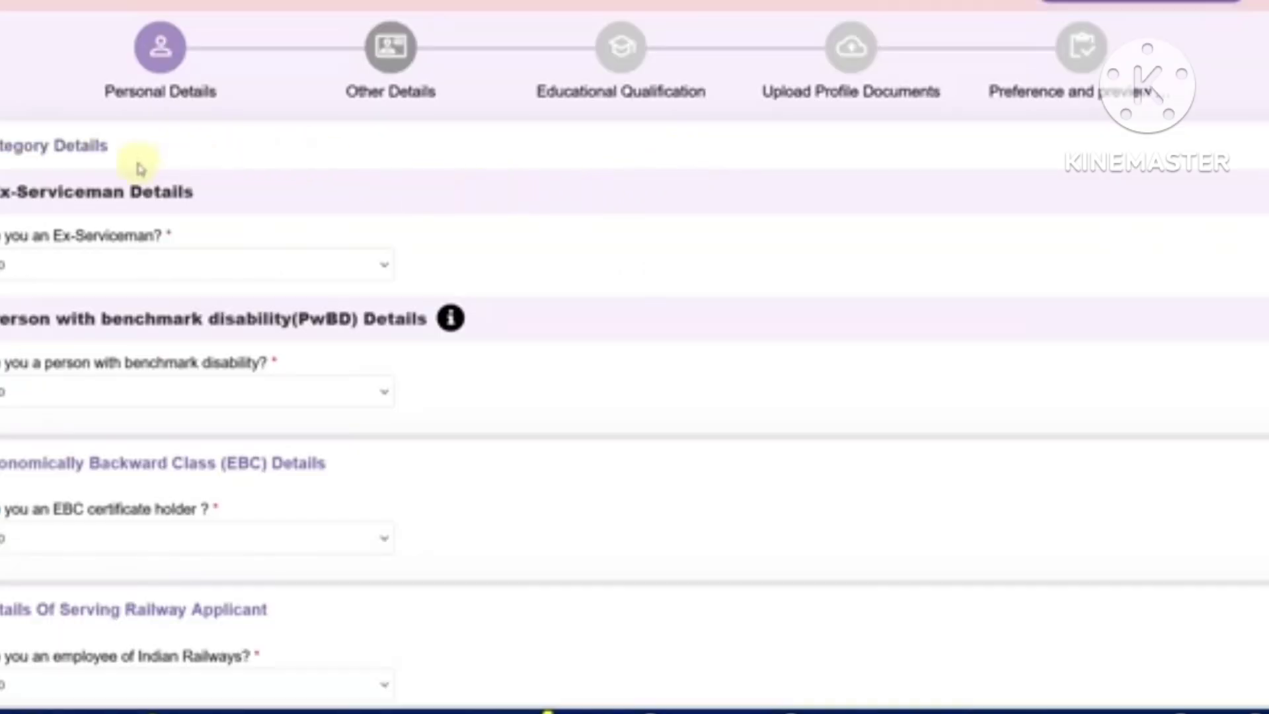
Mark the applicant as an Army ex-serviceman who is no longer in defence service
click(110, 264)
click(87, 322)
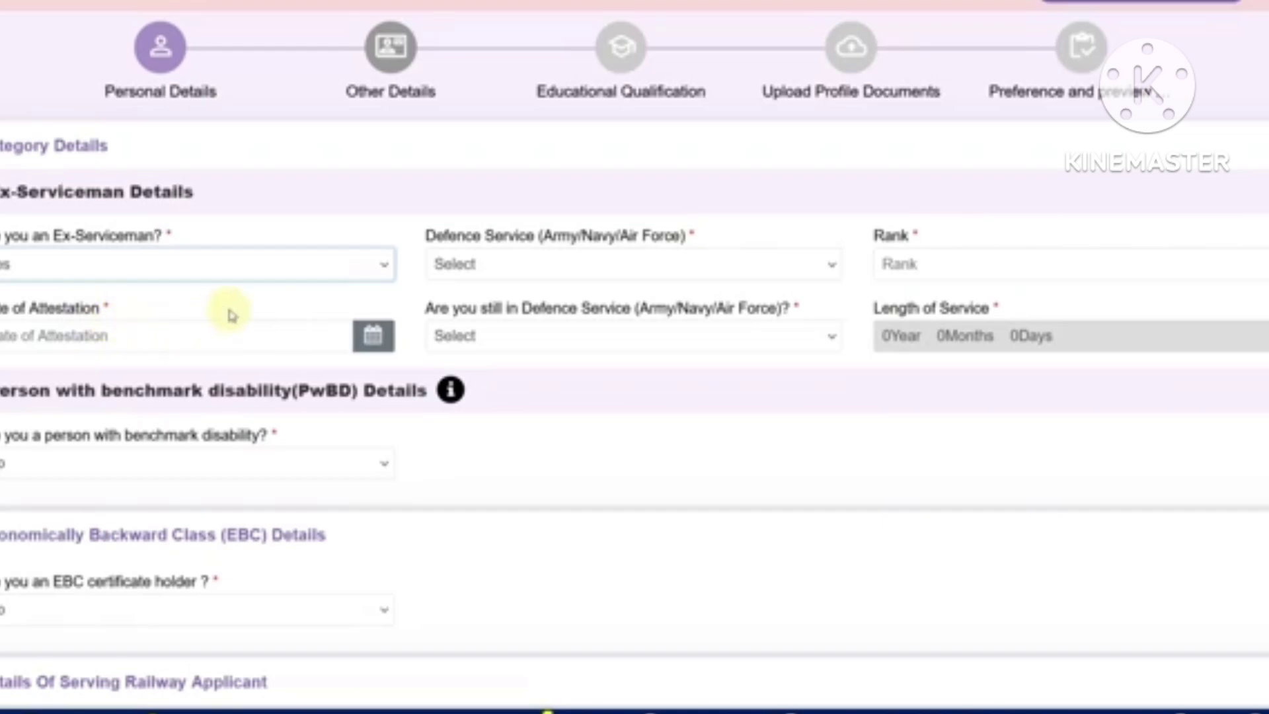
click(513, 267)
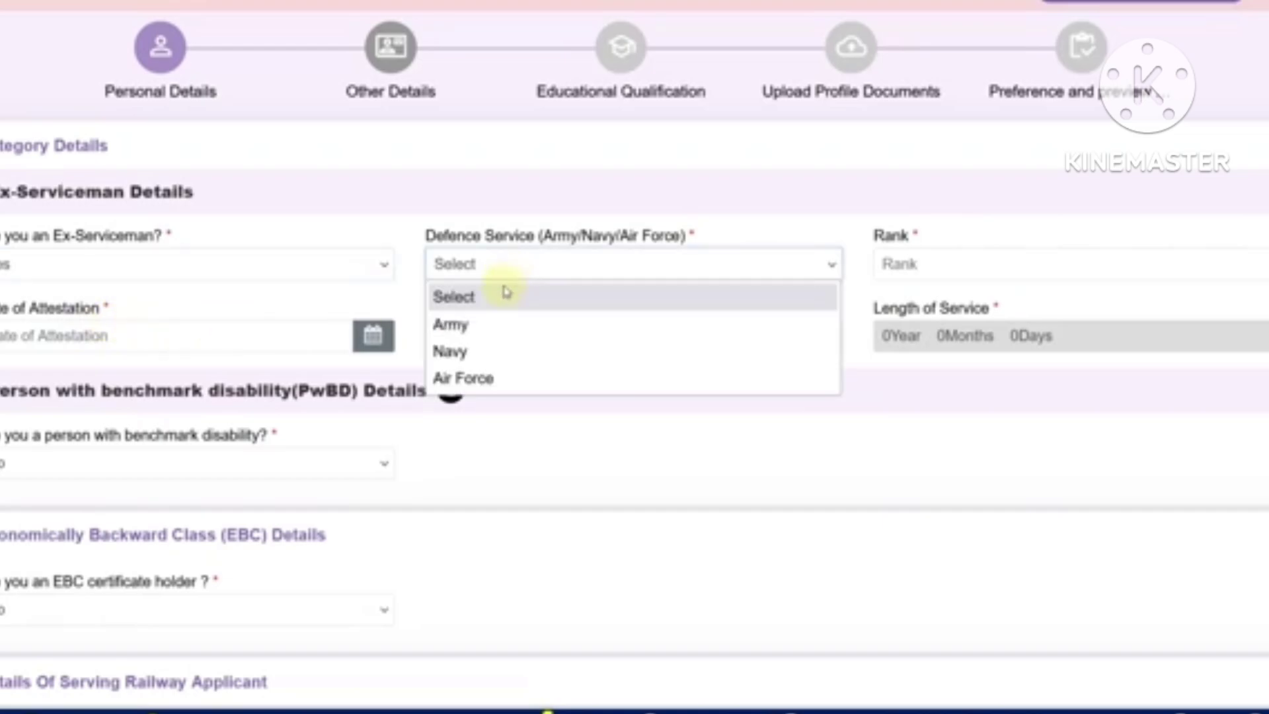
click(497, 329)
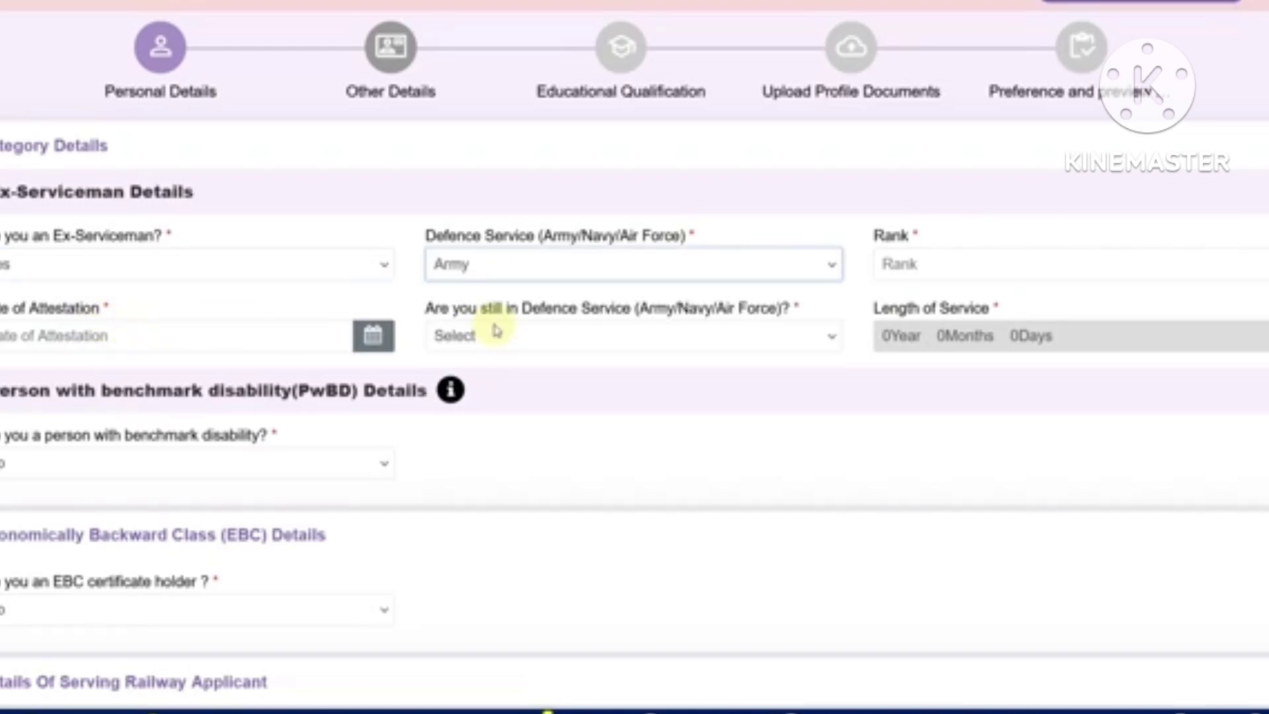
click(911, 271)
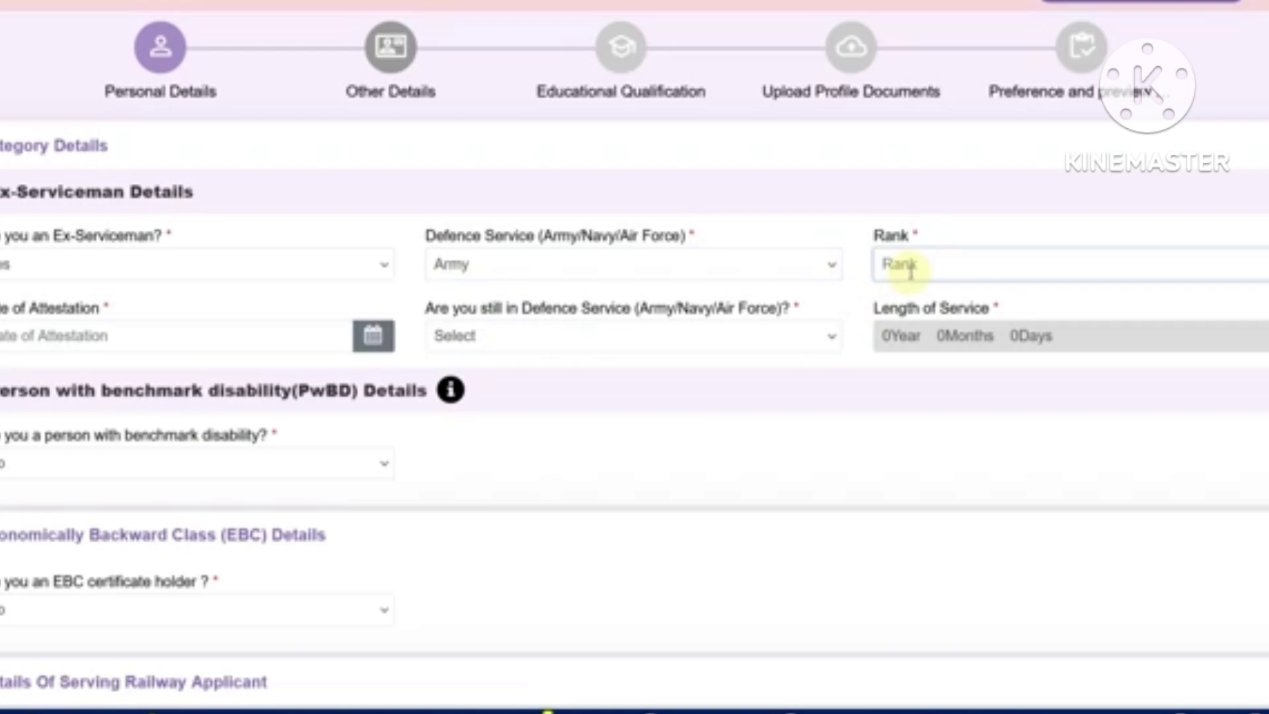
click(264, 340)
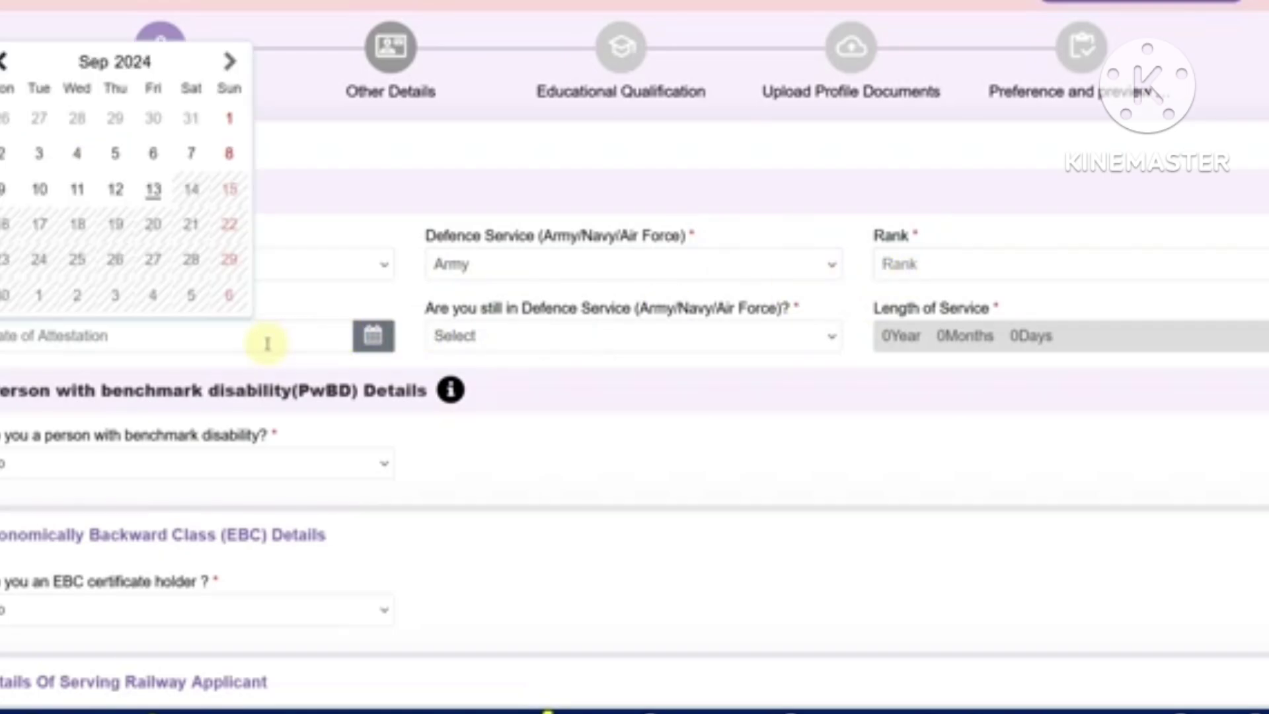
click(539, 344)
click(503, 423)
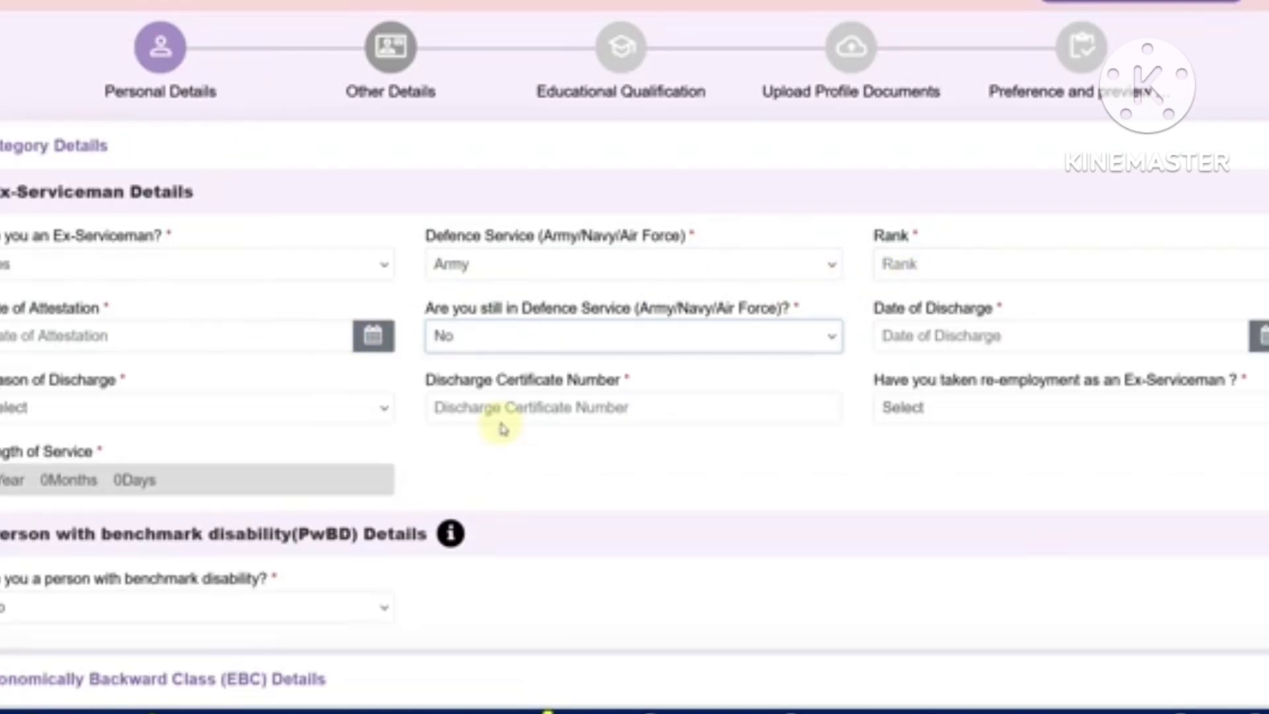
click(917, 341)
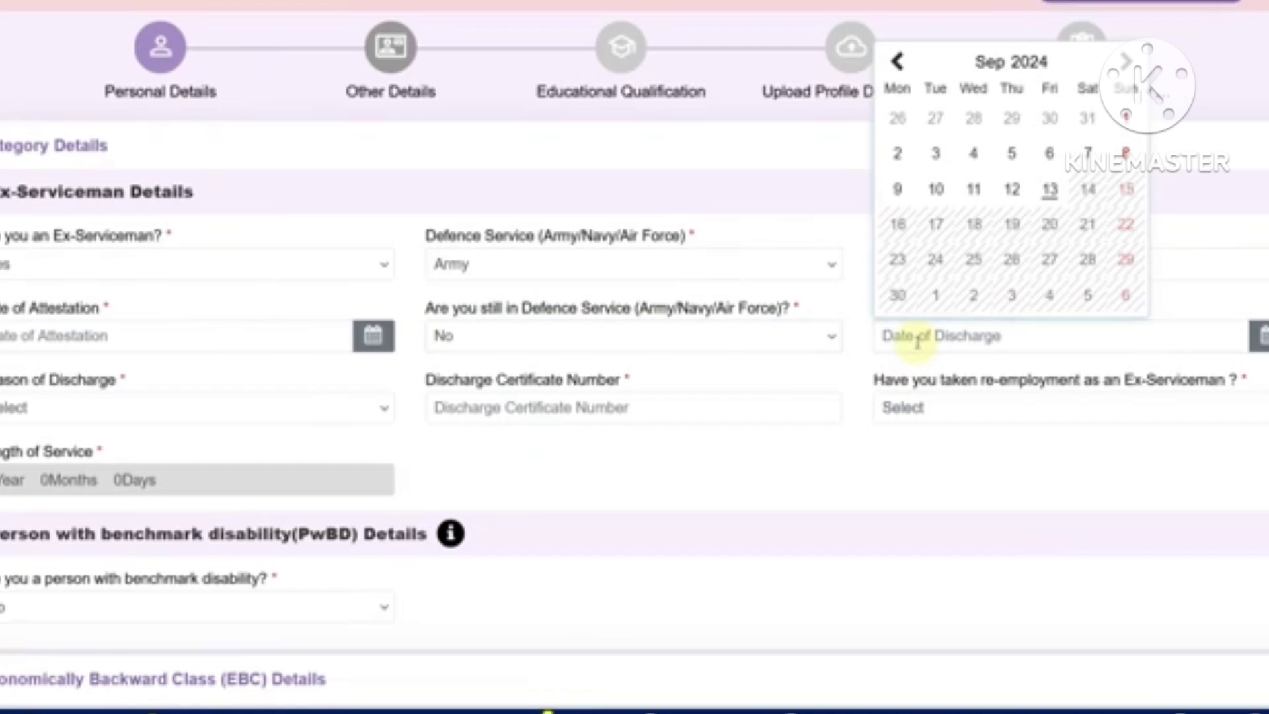
click(245, 417)
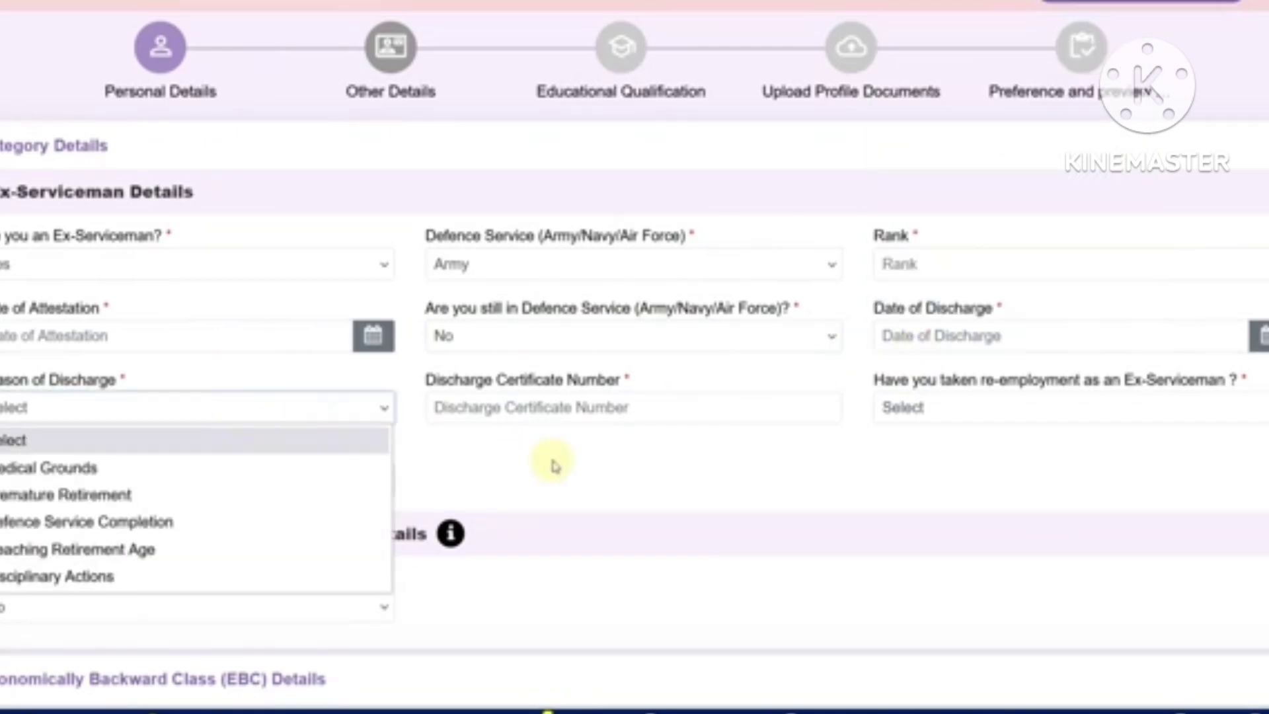
click(553, 464)
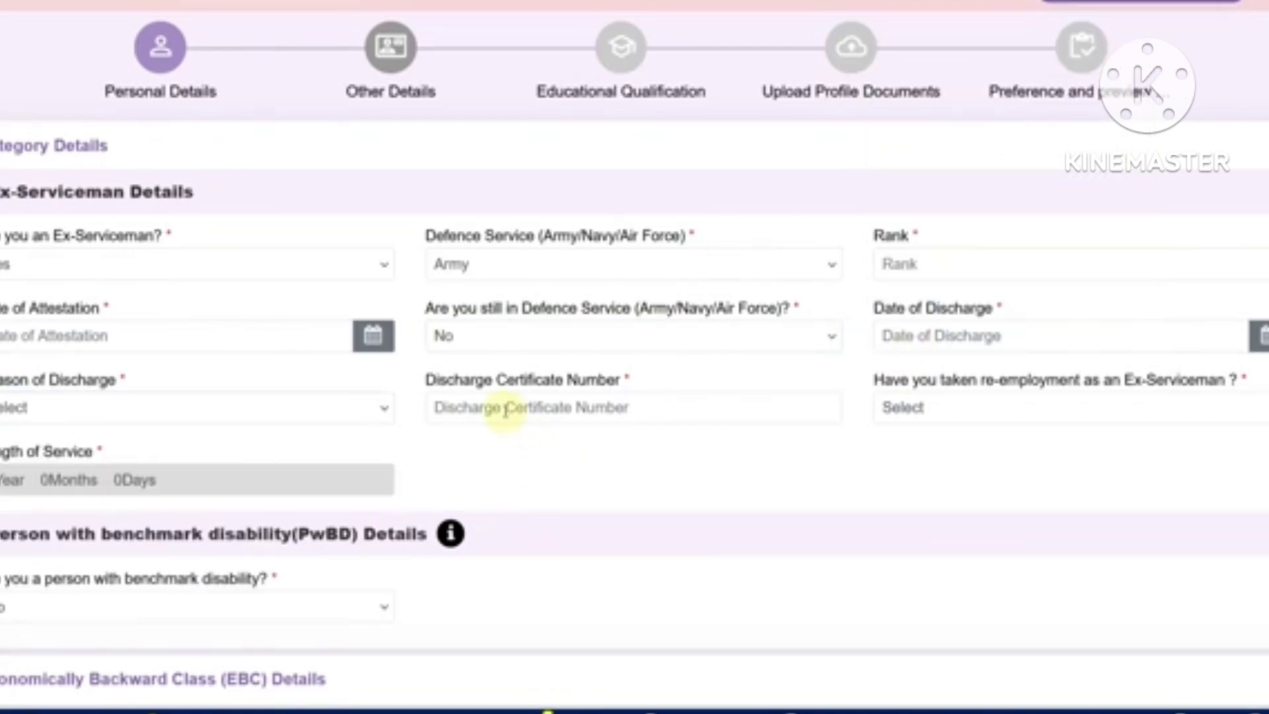
Set re-employment as ex-serviceman to No, after acknowledging the notice shown for Yes
click(961, 415)
click(943, 468)
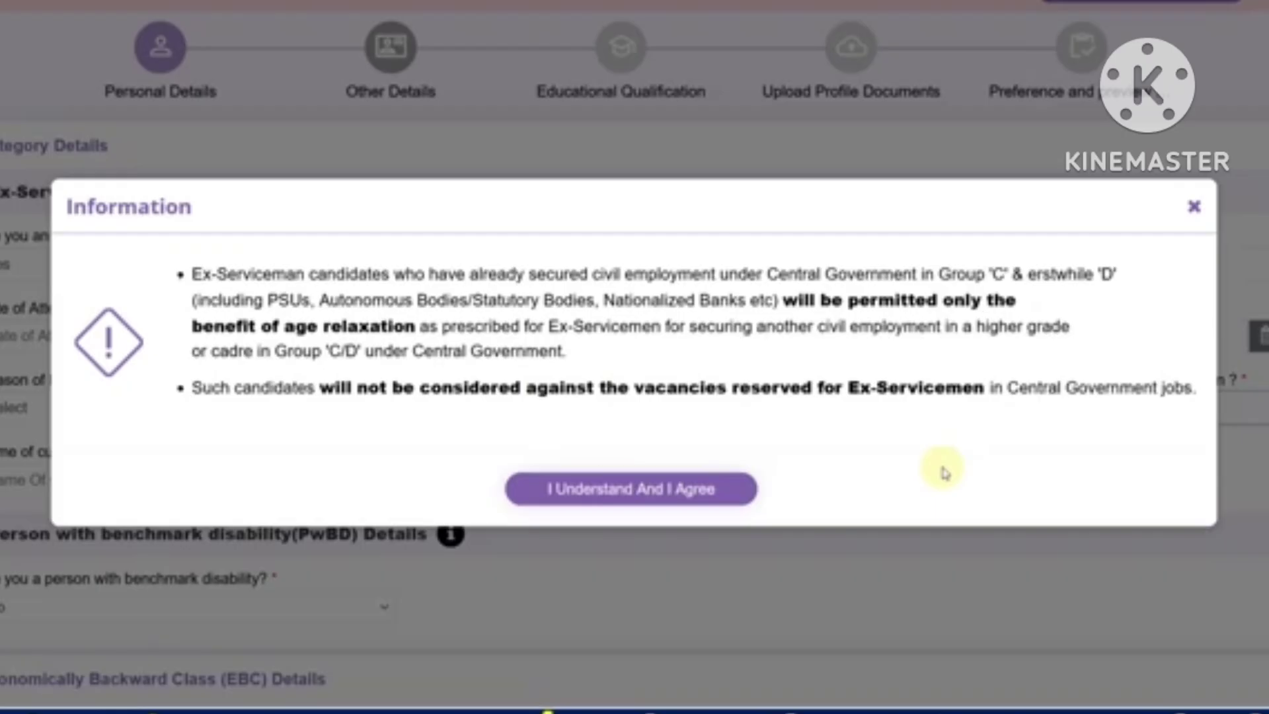
click(711, 489)
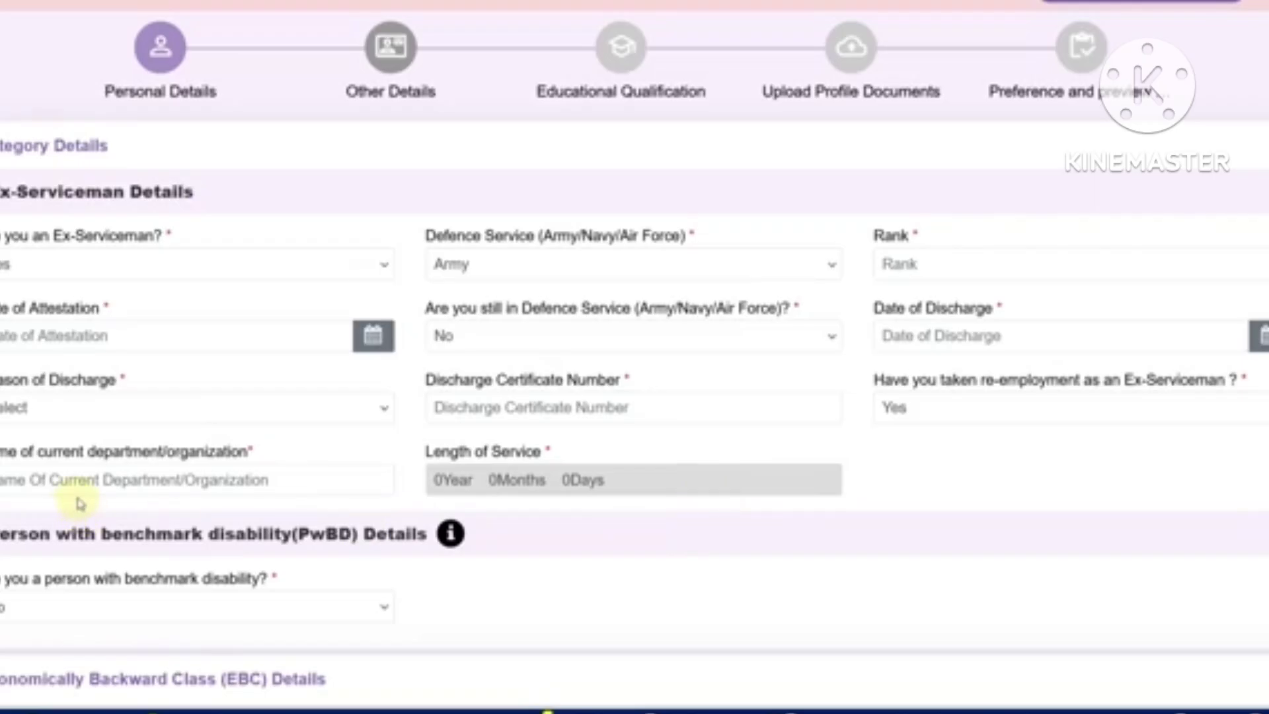
click(935, 415)
click(930, 497)
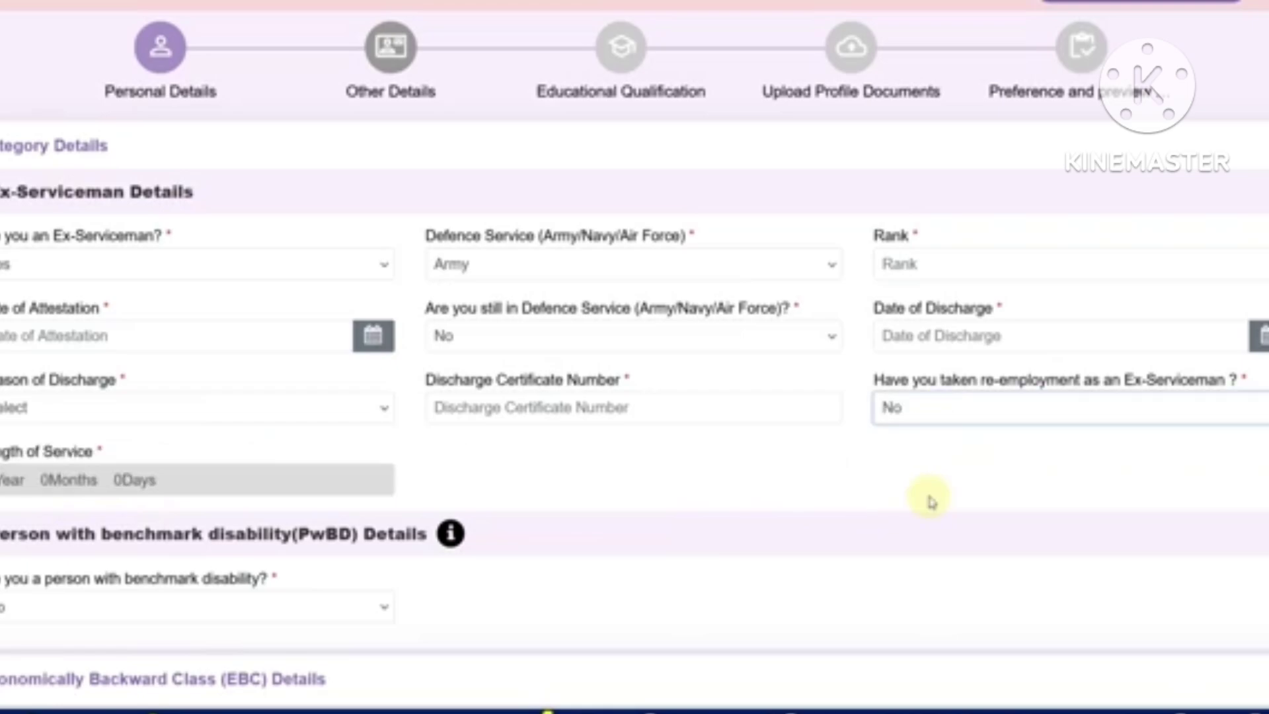
scroll(671, 439, down, 3)
click(145, 384)
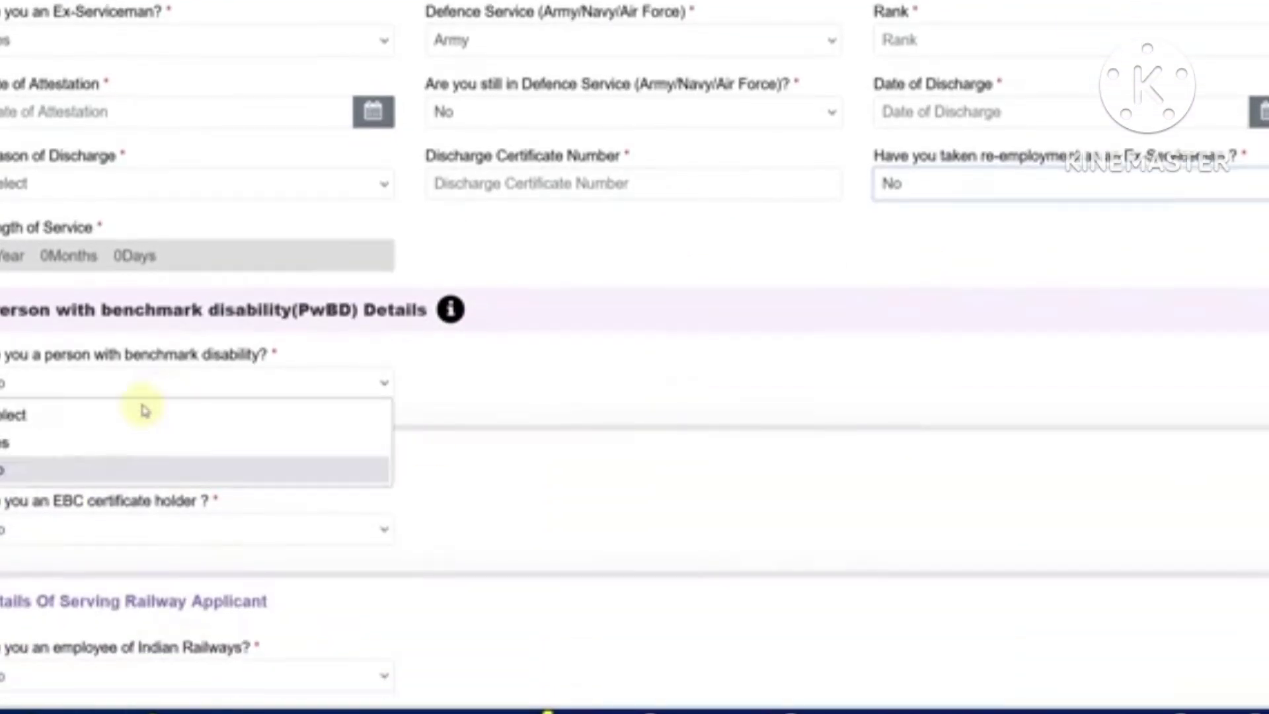
click(119, 443)
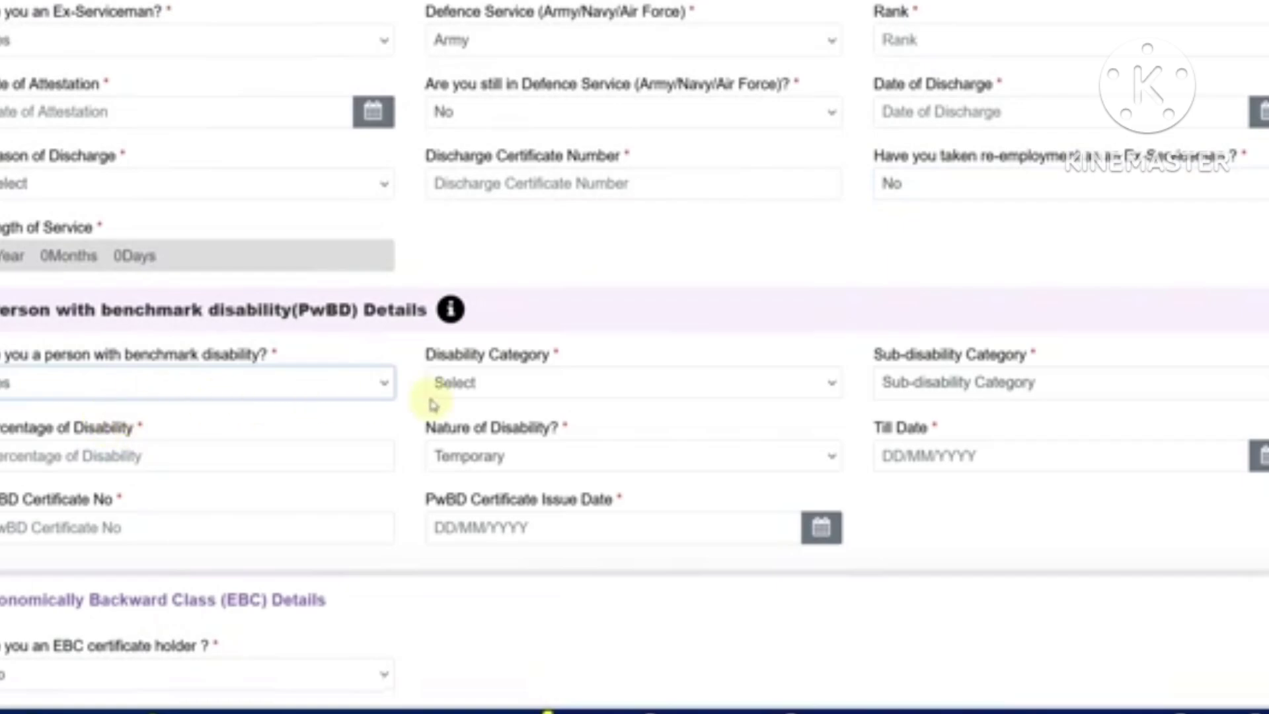
click(937, 390)
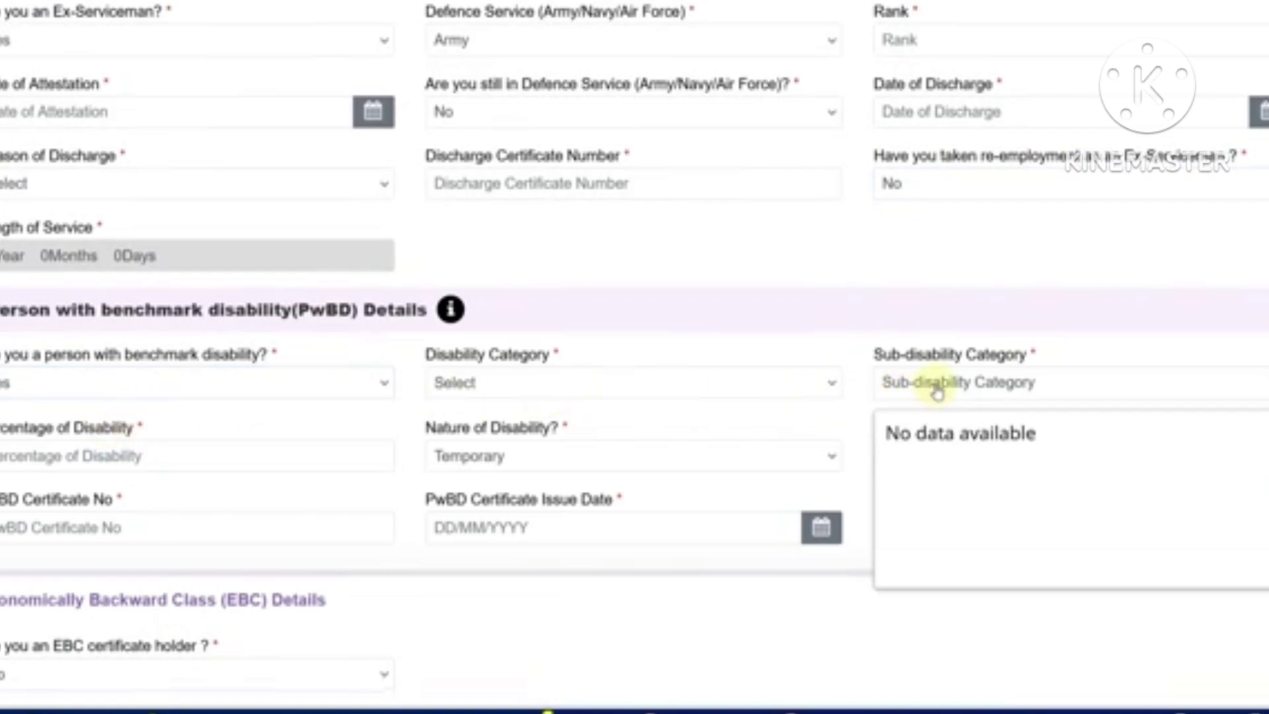
click(171, 465)
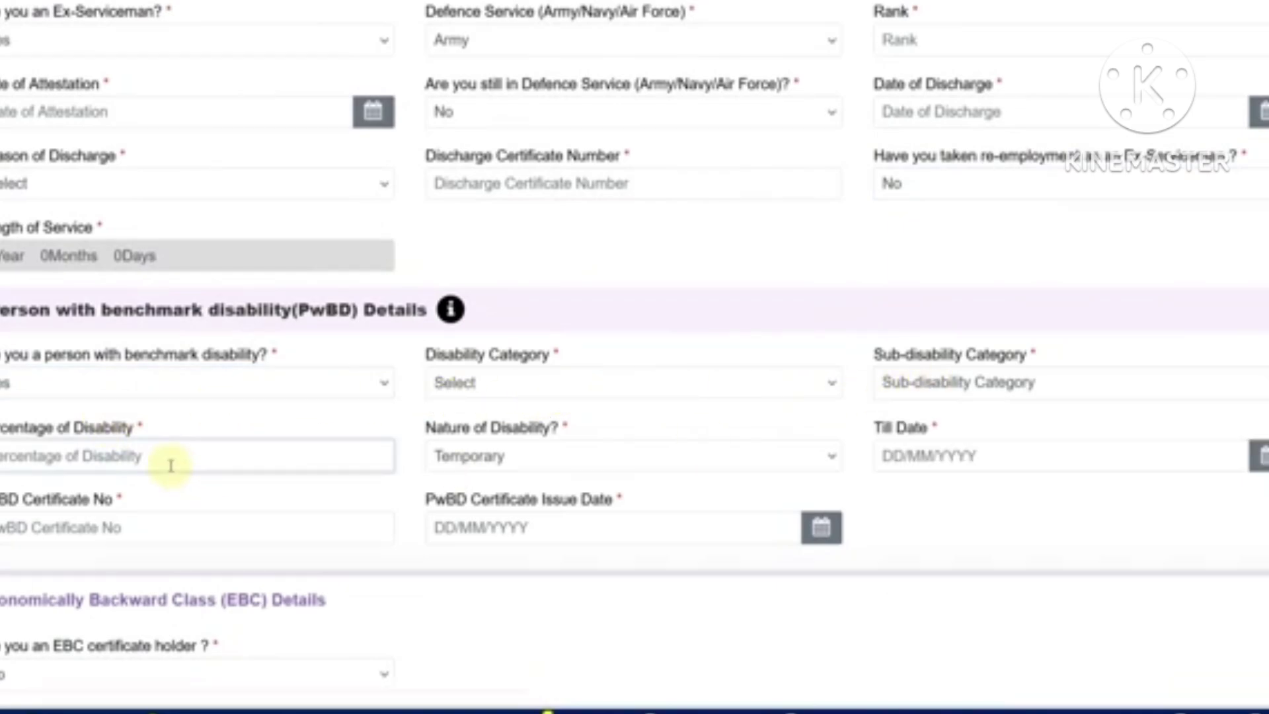
click(519, 475)
click(909, 527)
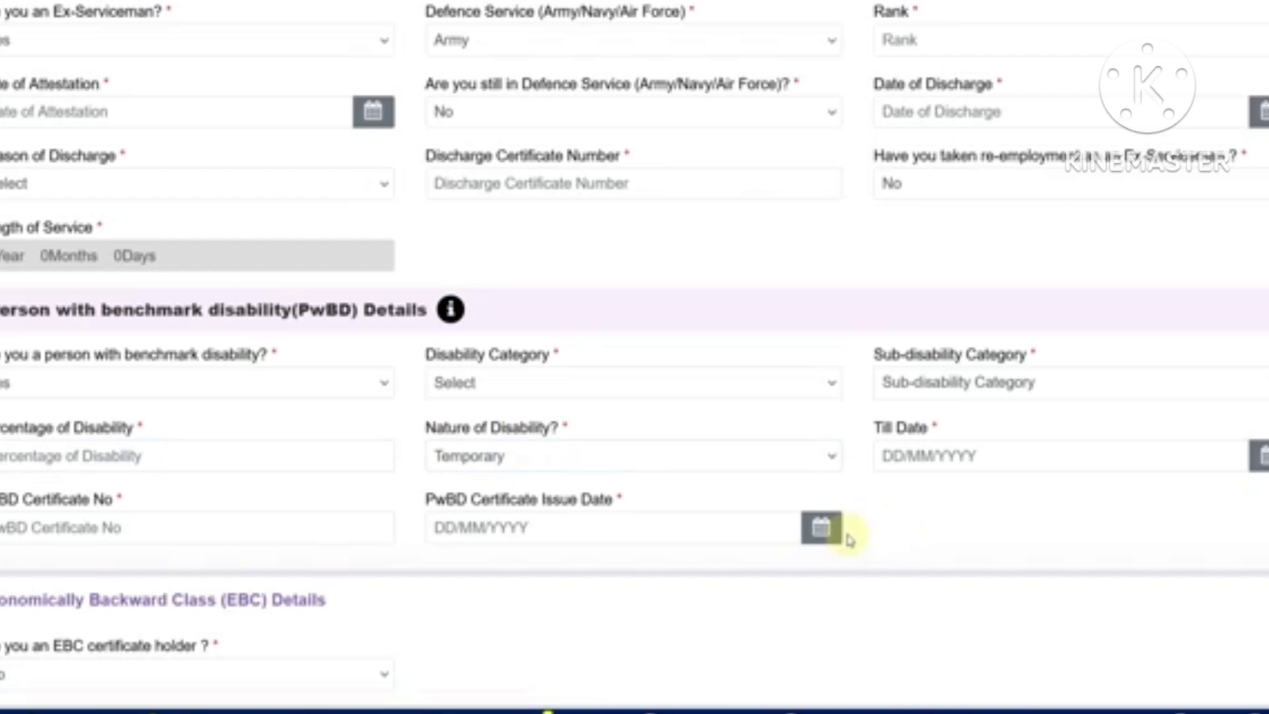
click(147, 386)
click(78, 464)
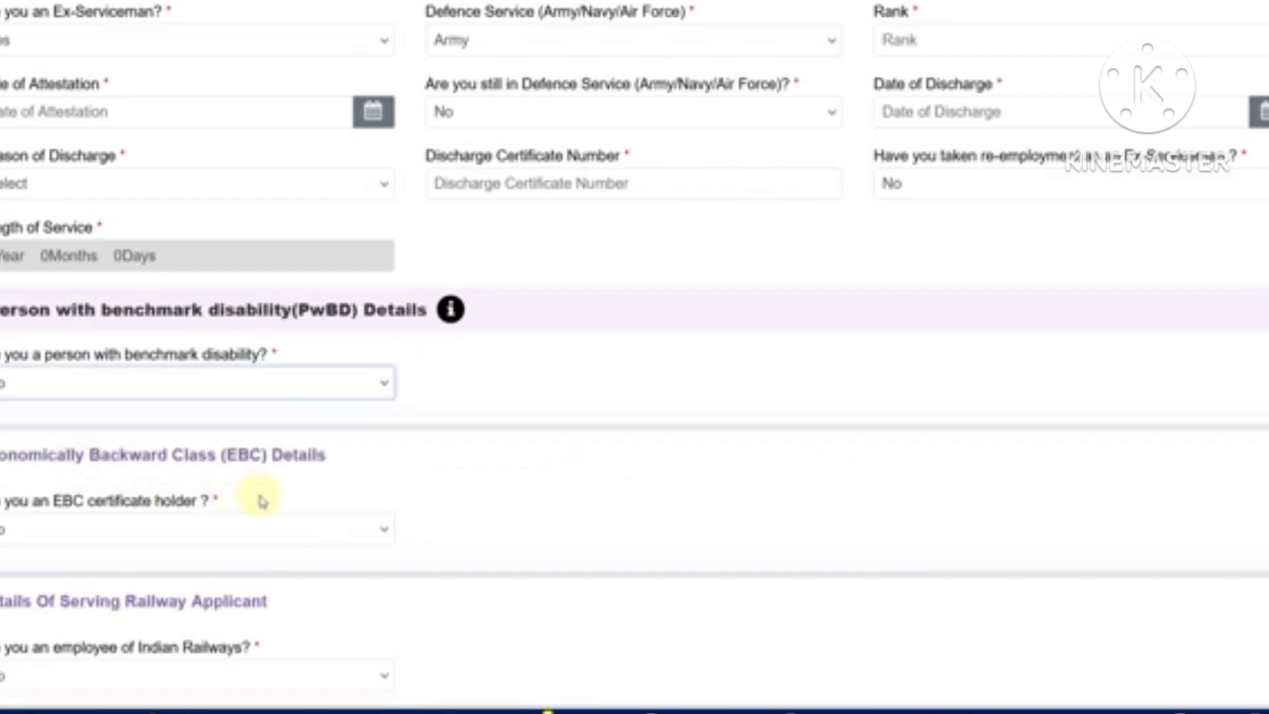
scroll(263, 501, down, 2)
click(132, 428)
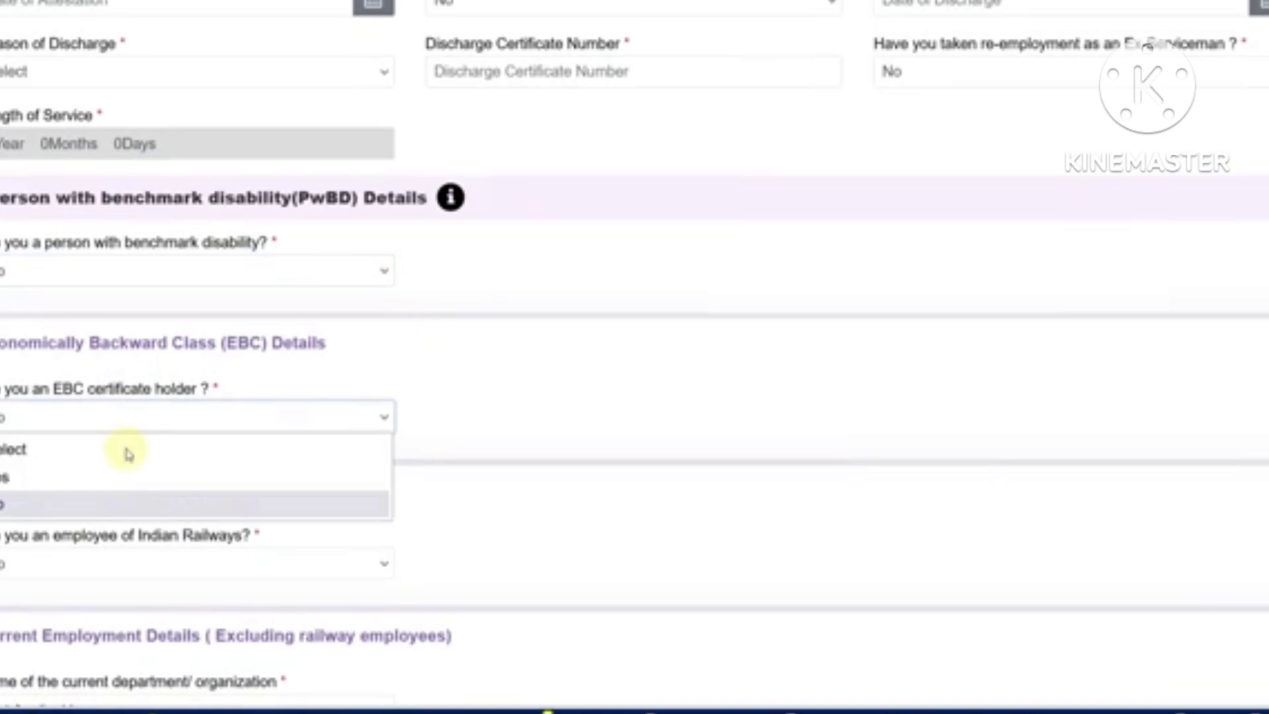
click(110, 482)
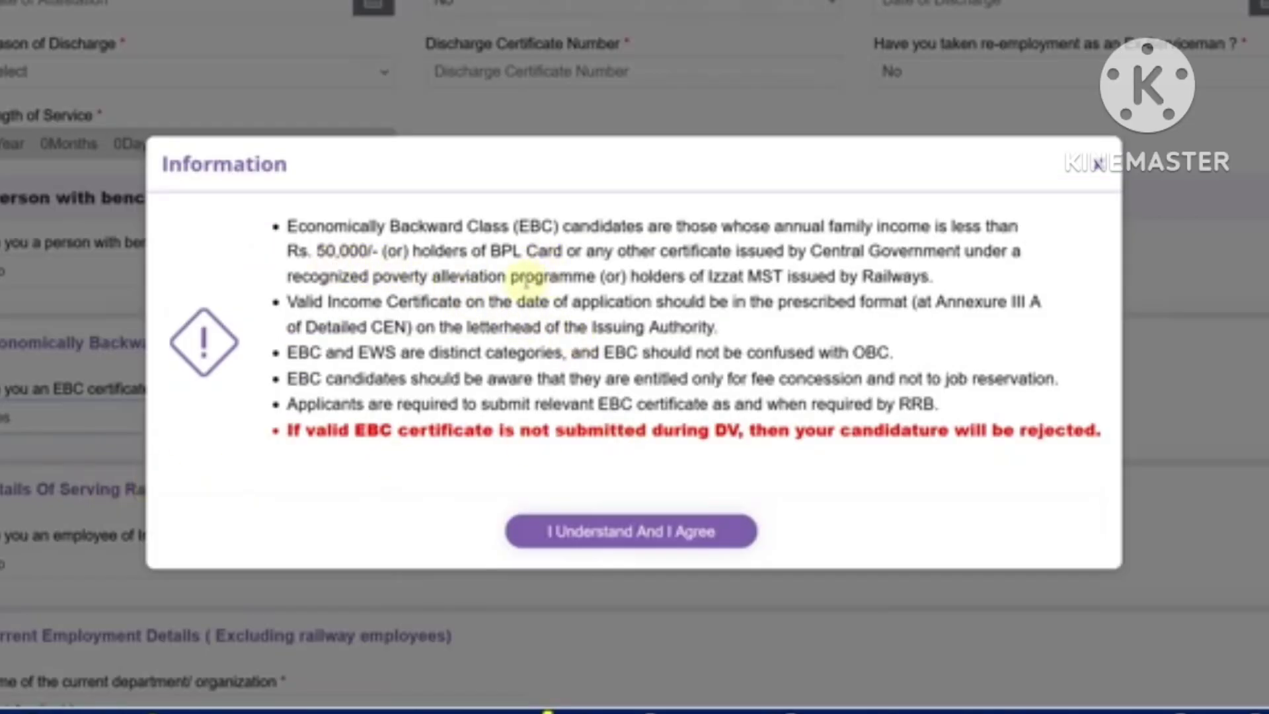
click(617, 533)
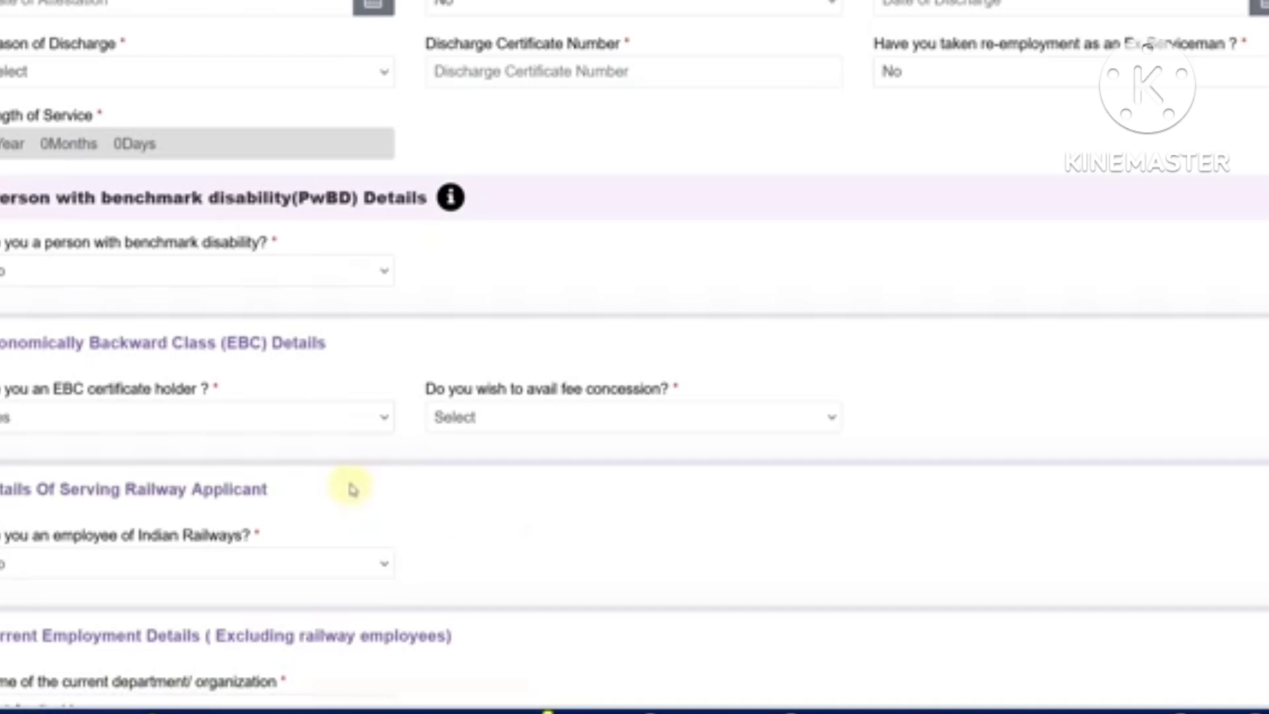
click(468, 417)
click(487, 476)
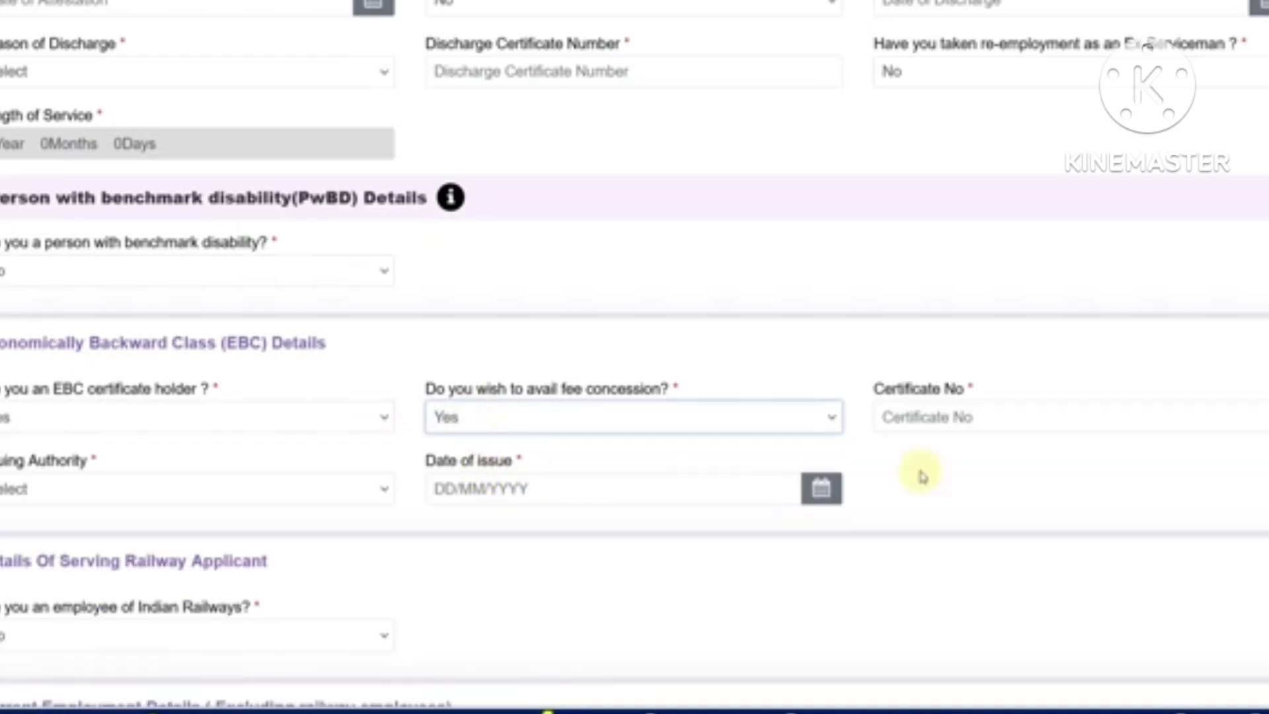
click(927, 417)
click(259, 499)
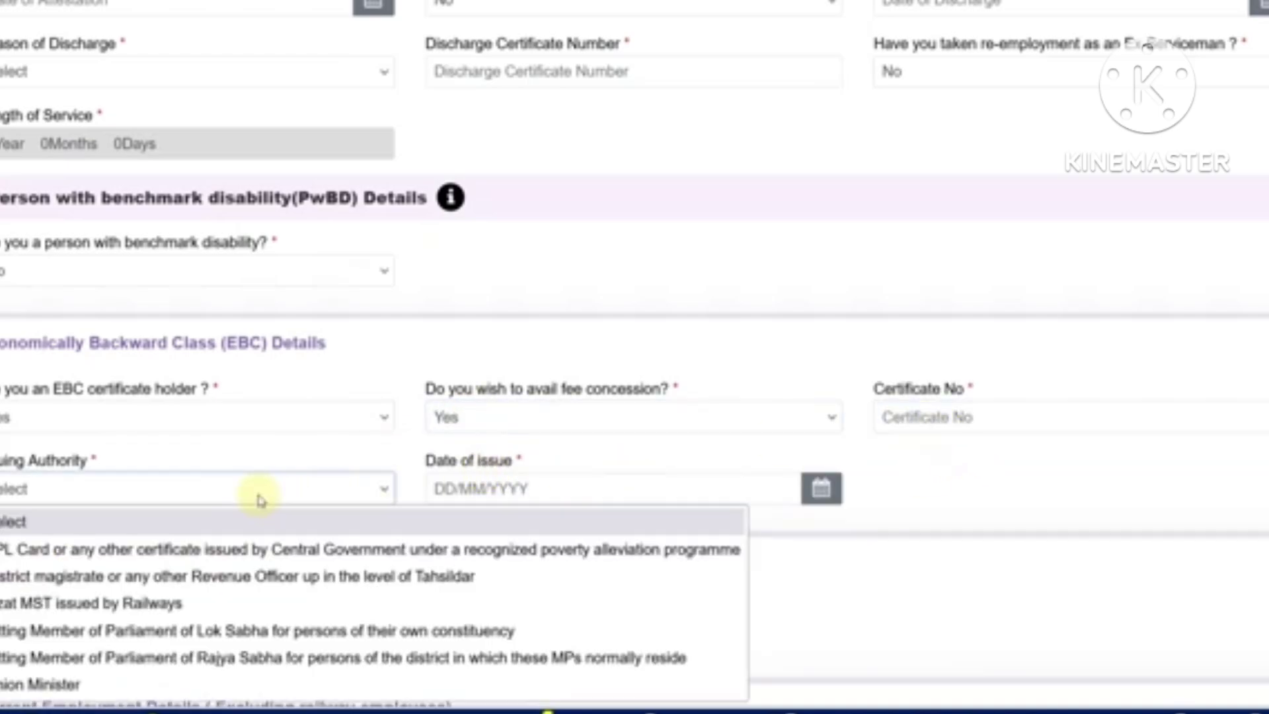
click(482, 487)
click(910, 489)
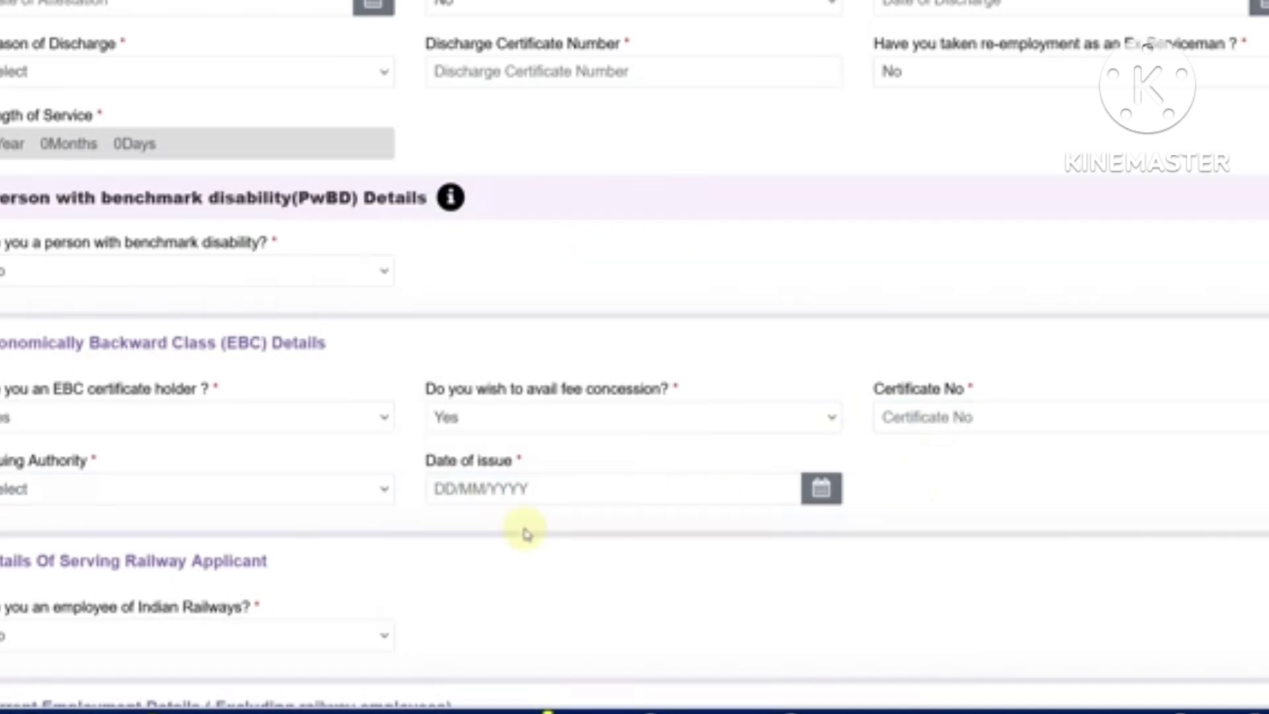
scroll(524, 526, up, 2)
click(126, 529)
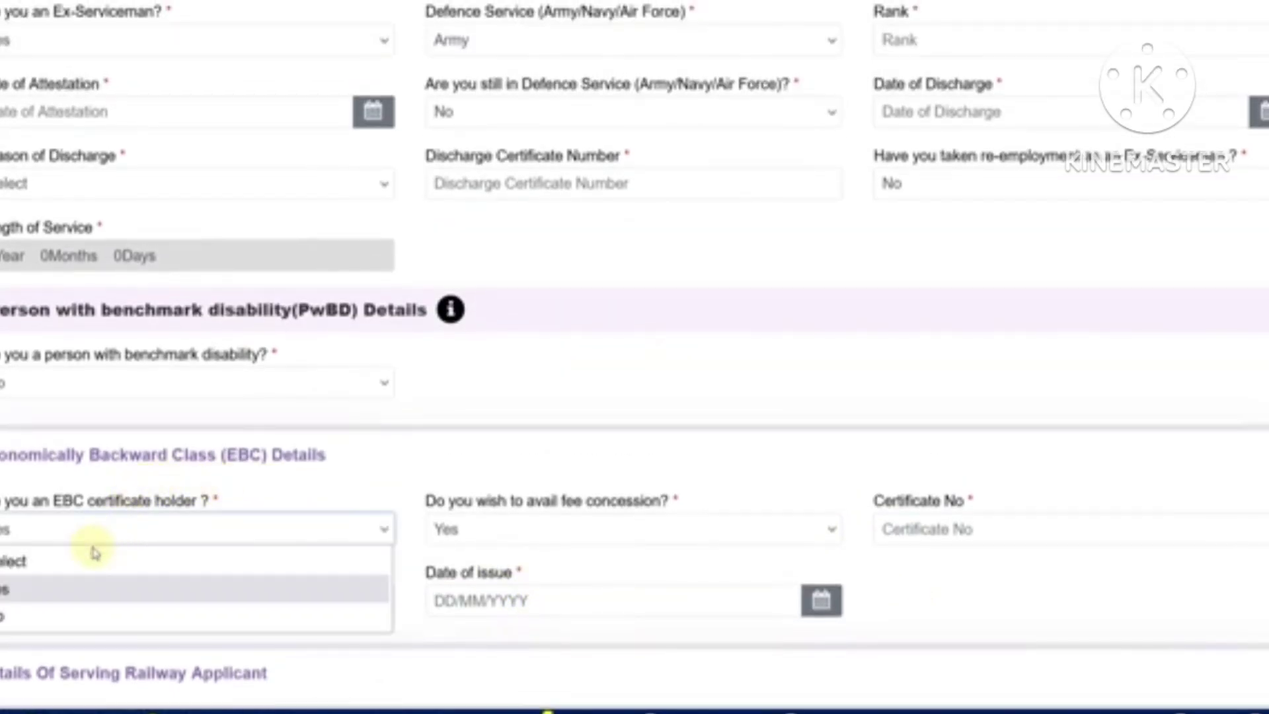
click(78, 614)
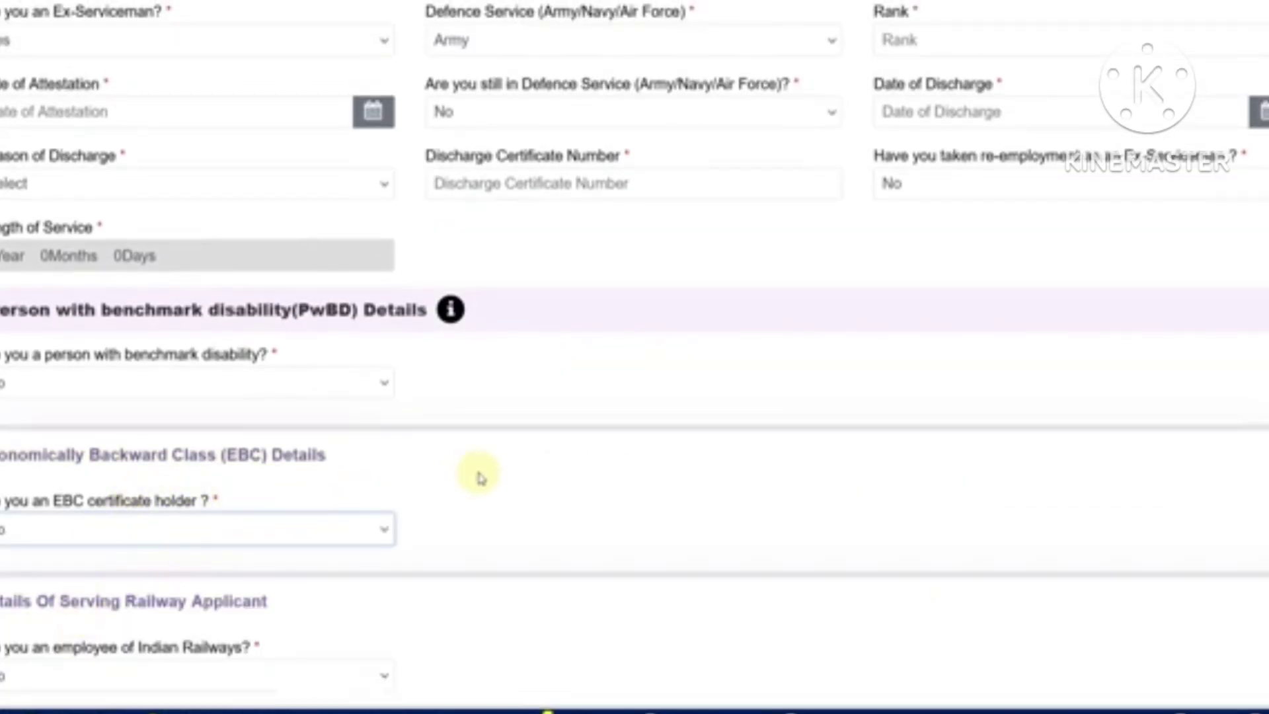
Answer No to being an Indian Railways employee and set current organization to Not Applicable
scroll(519, 467, down, 8)
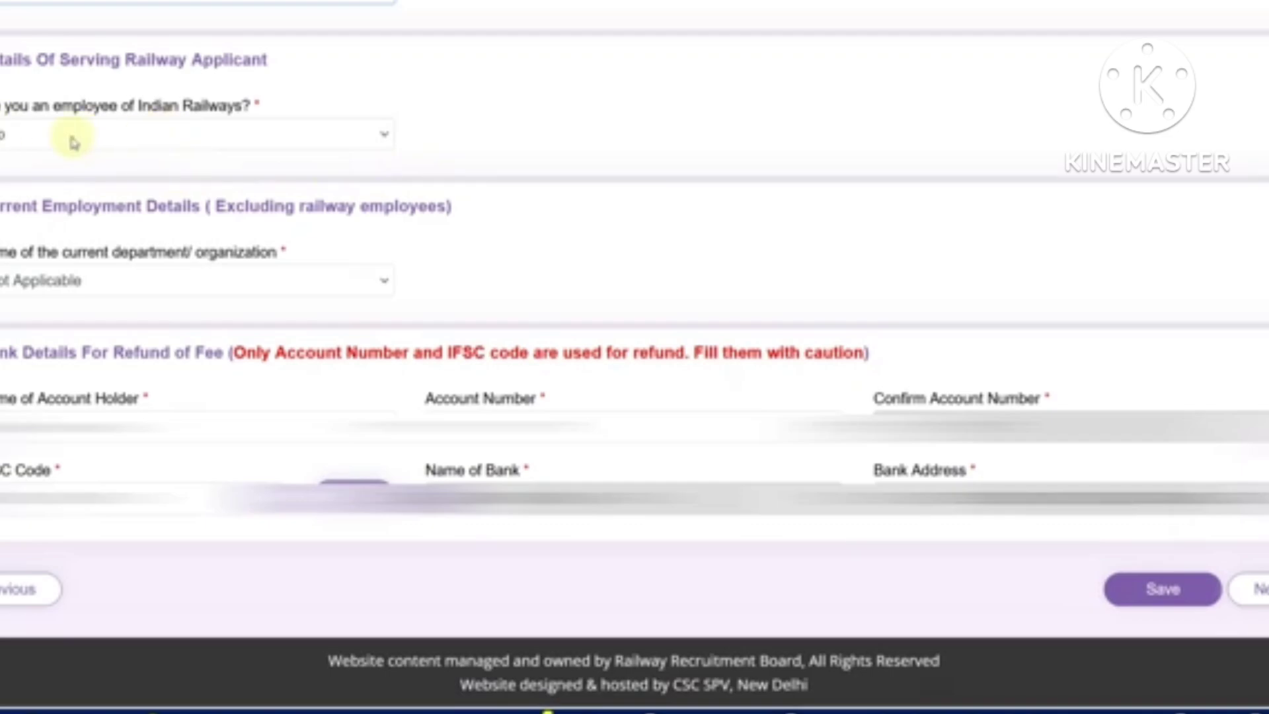
click(138, 135)
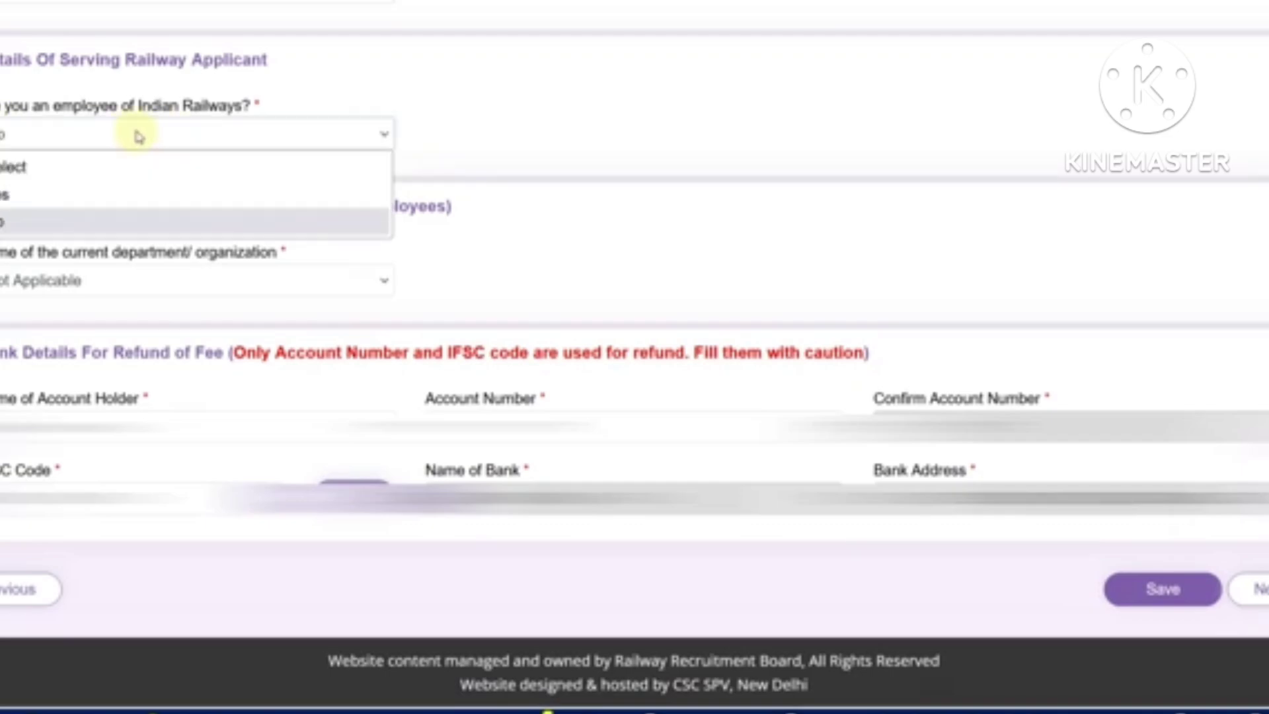
click(418, 92)
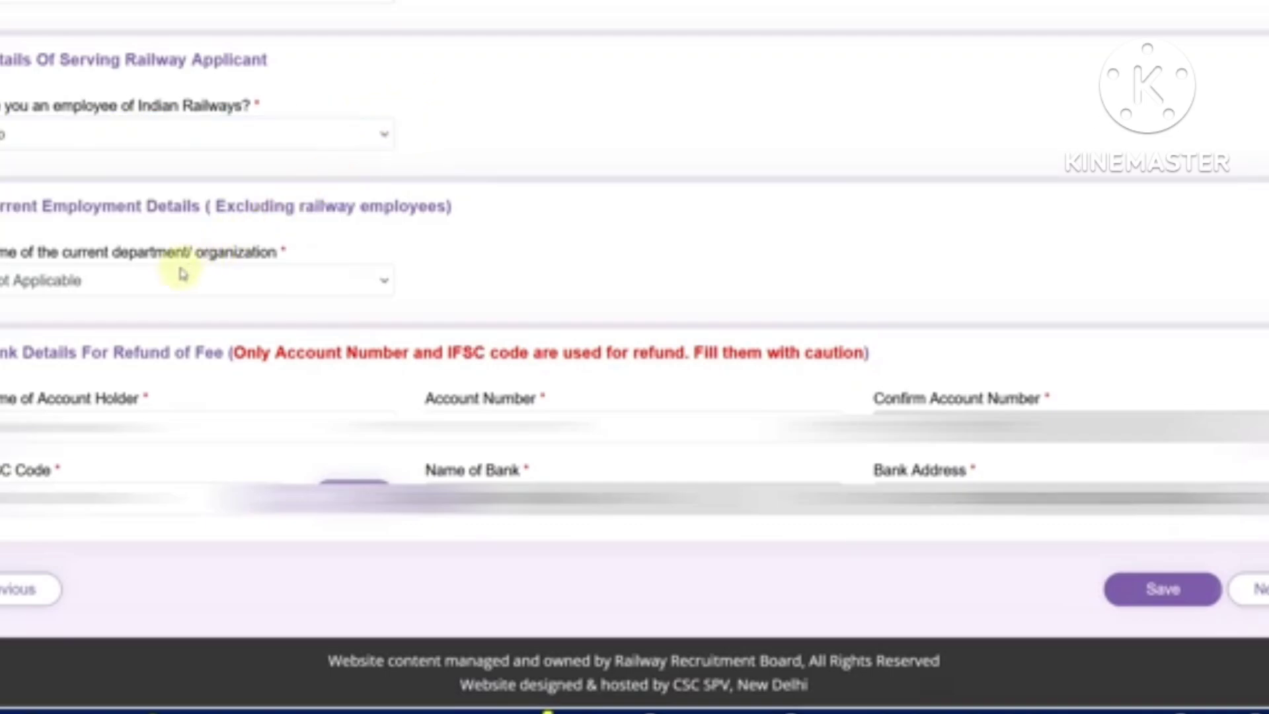
click(251, 283)
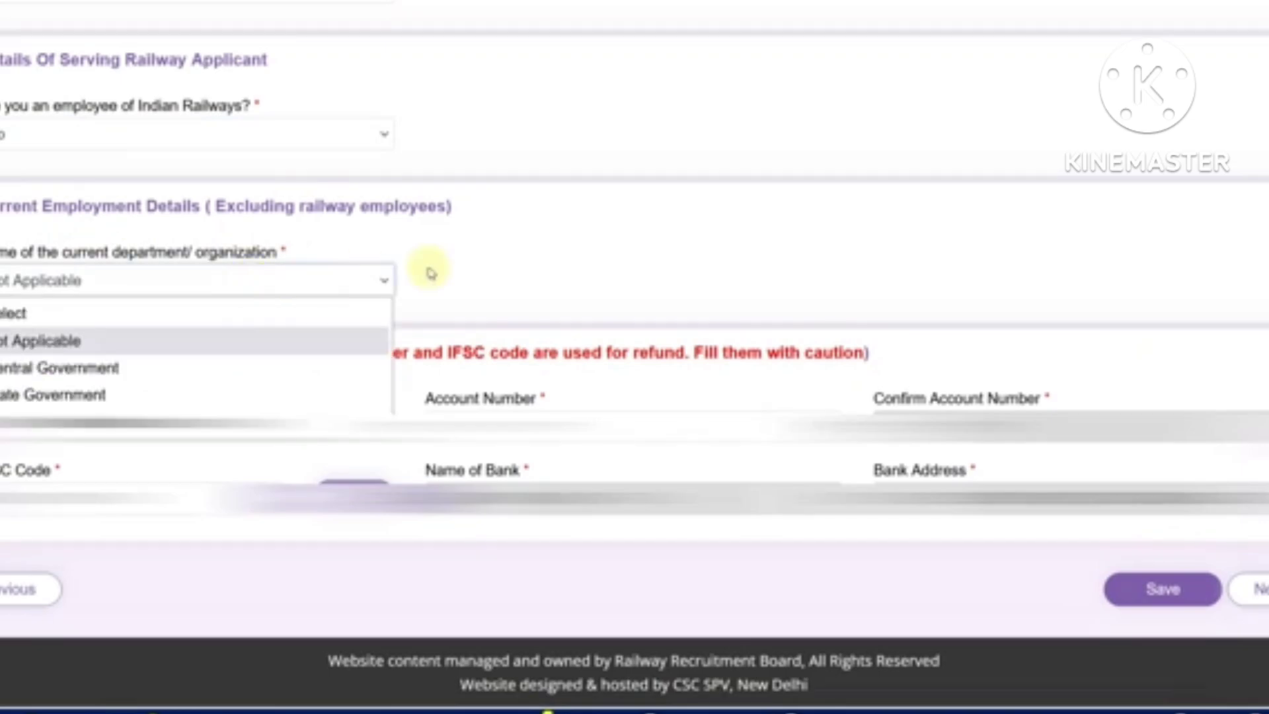
click(430, 273)
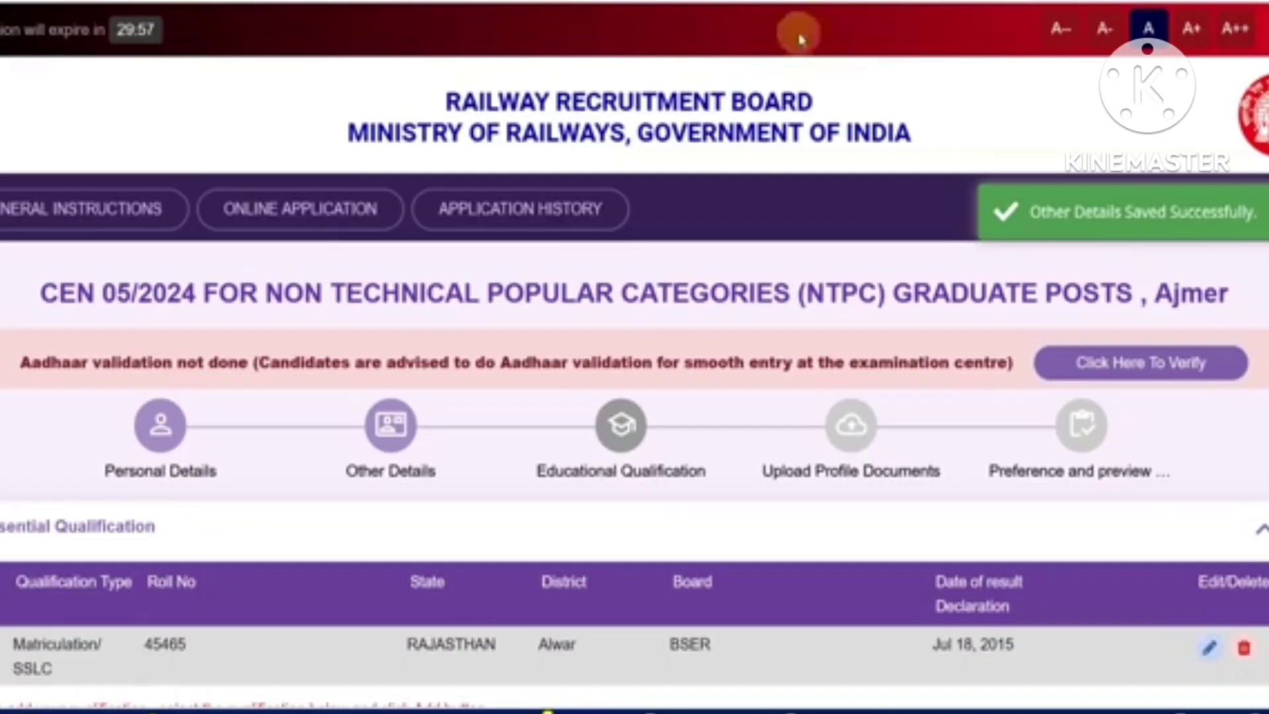
Edit the Matriculation/SSLC entry, keeping RAJASTHAN, Alwar, BSER and result date 18/07/2015
scroll(753, 363, down, 5)
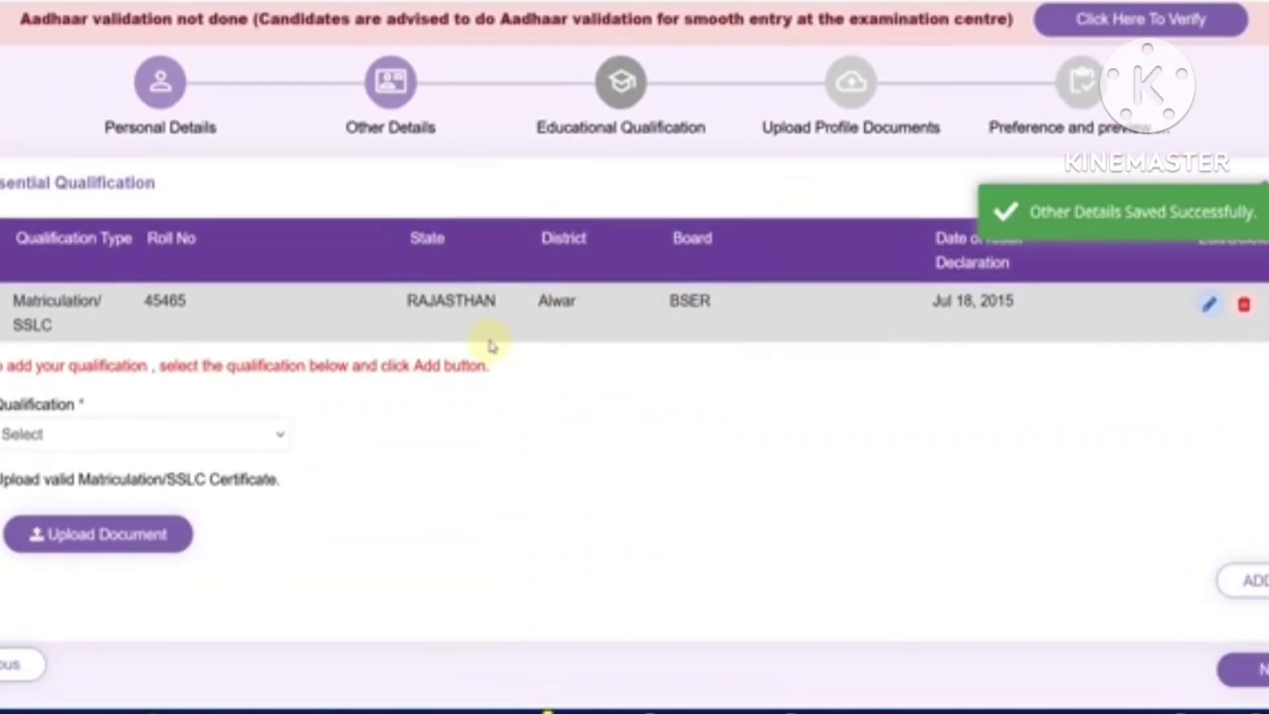
scroll(339, 362, down, 1)
click(246, 382)
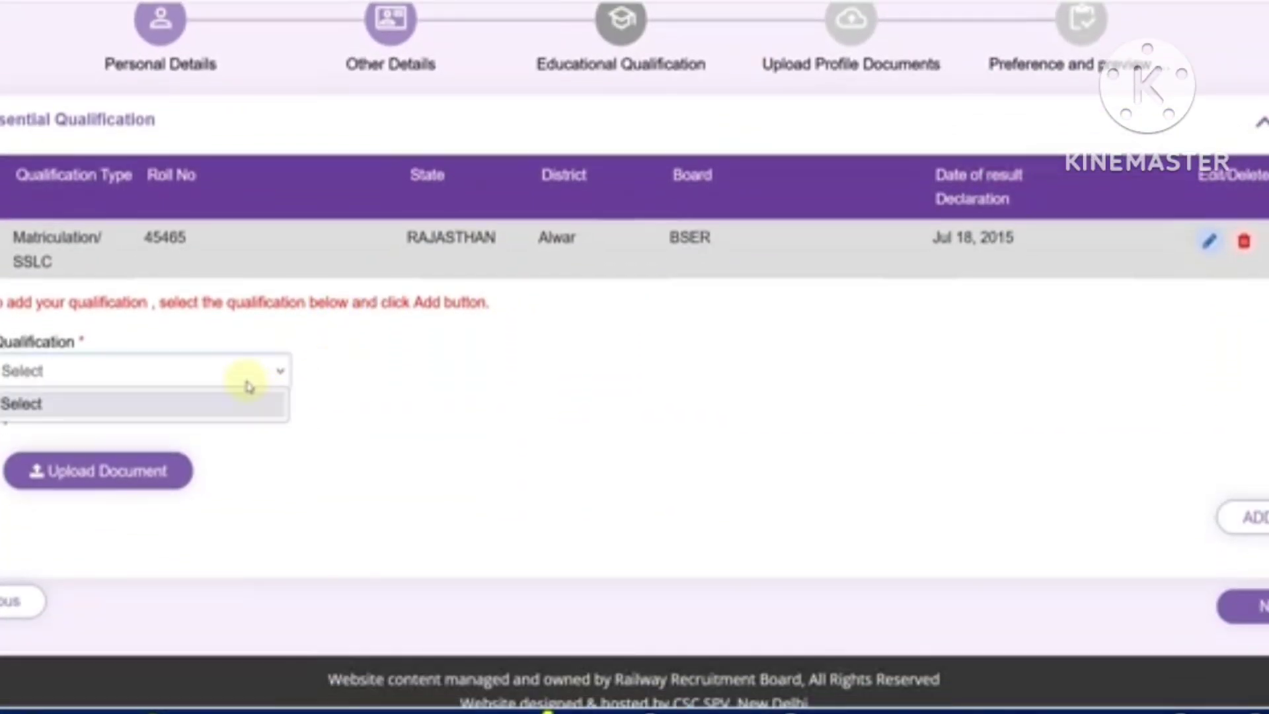
click(320, 377)
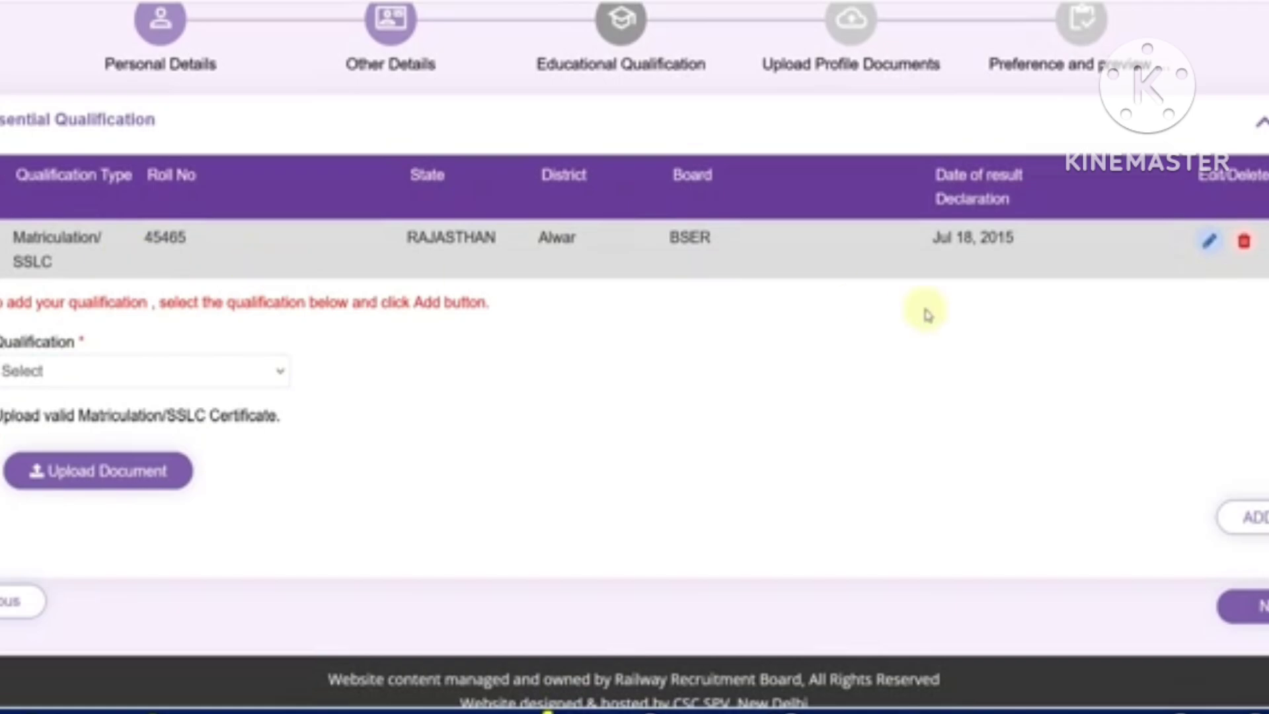
click(1209, 240)
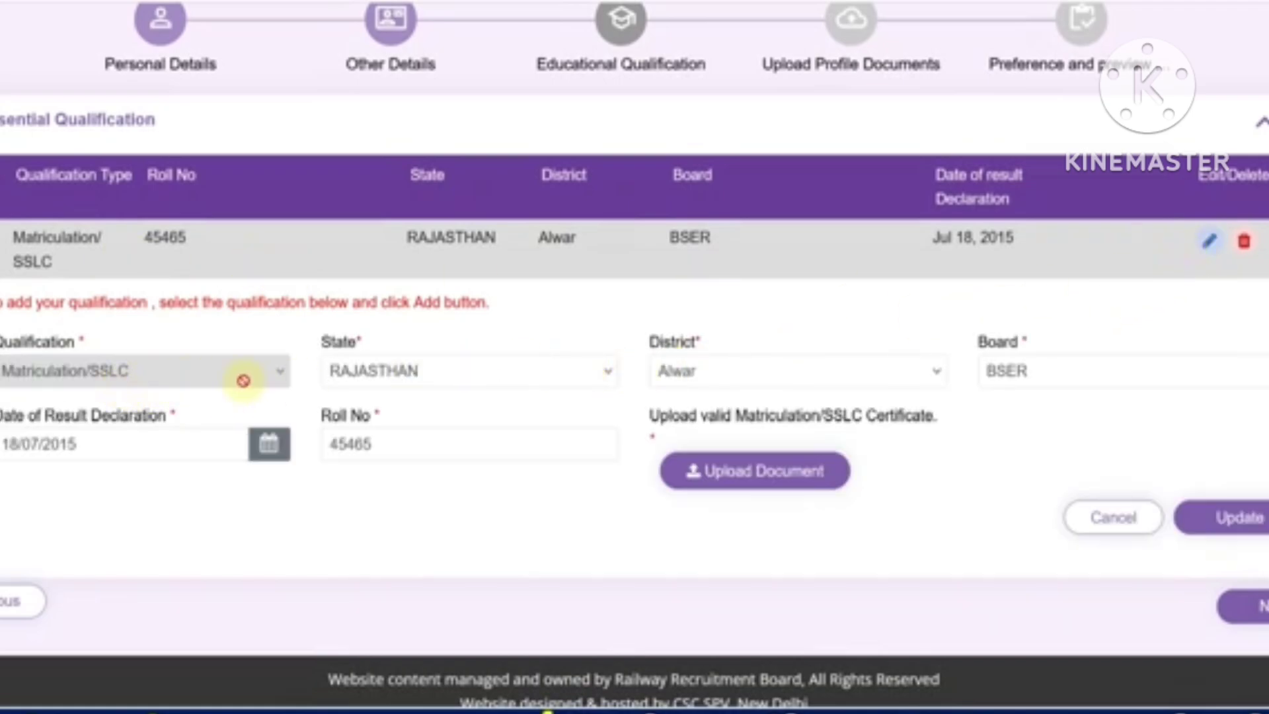
click(382, 390)
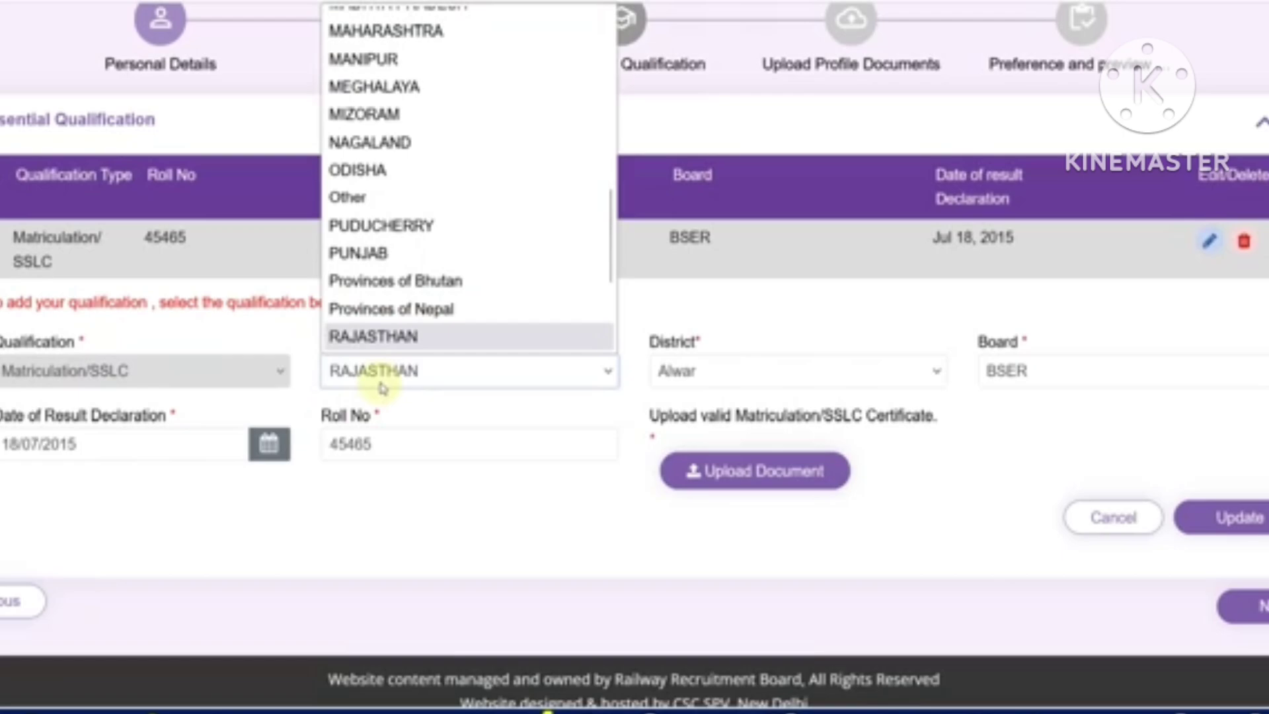
click(710, 318)
click(719, 374)
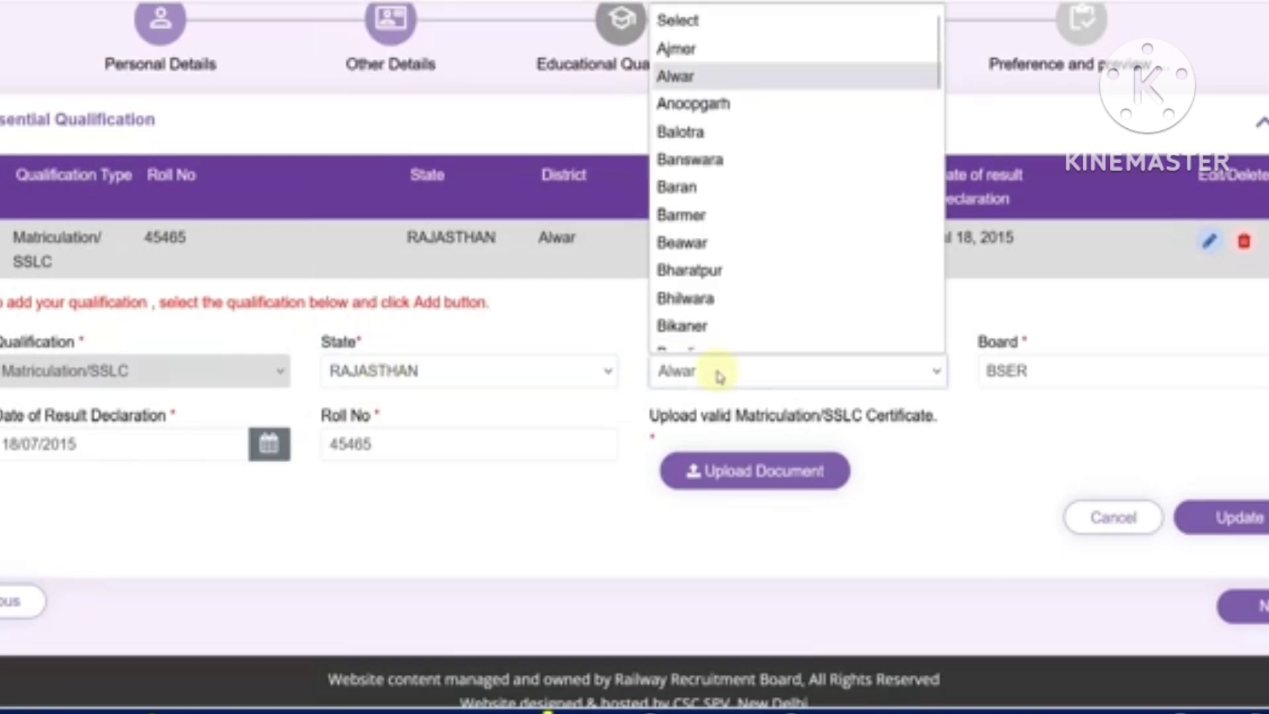
click(611, 330)
click(1005, 368)
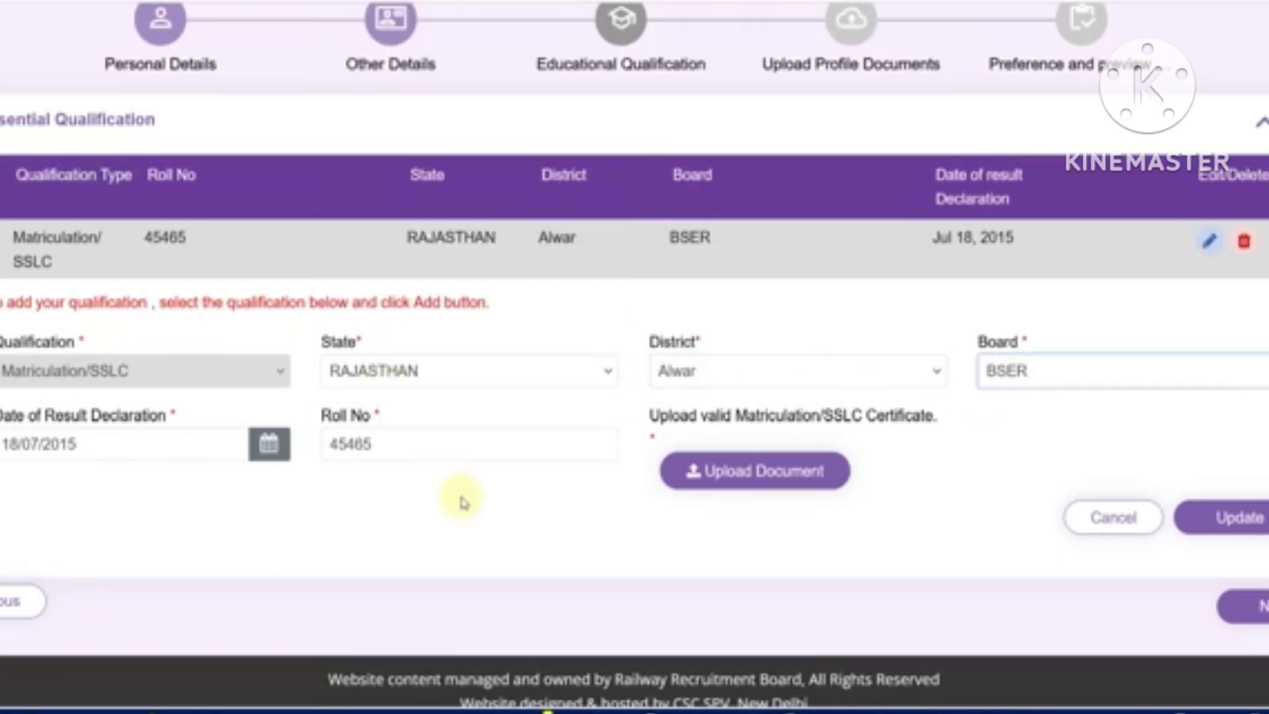
click(104, 455)
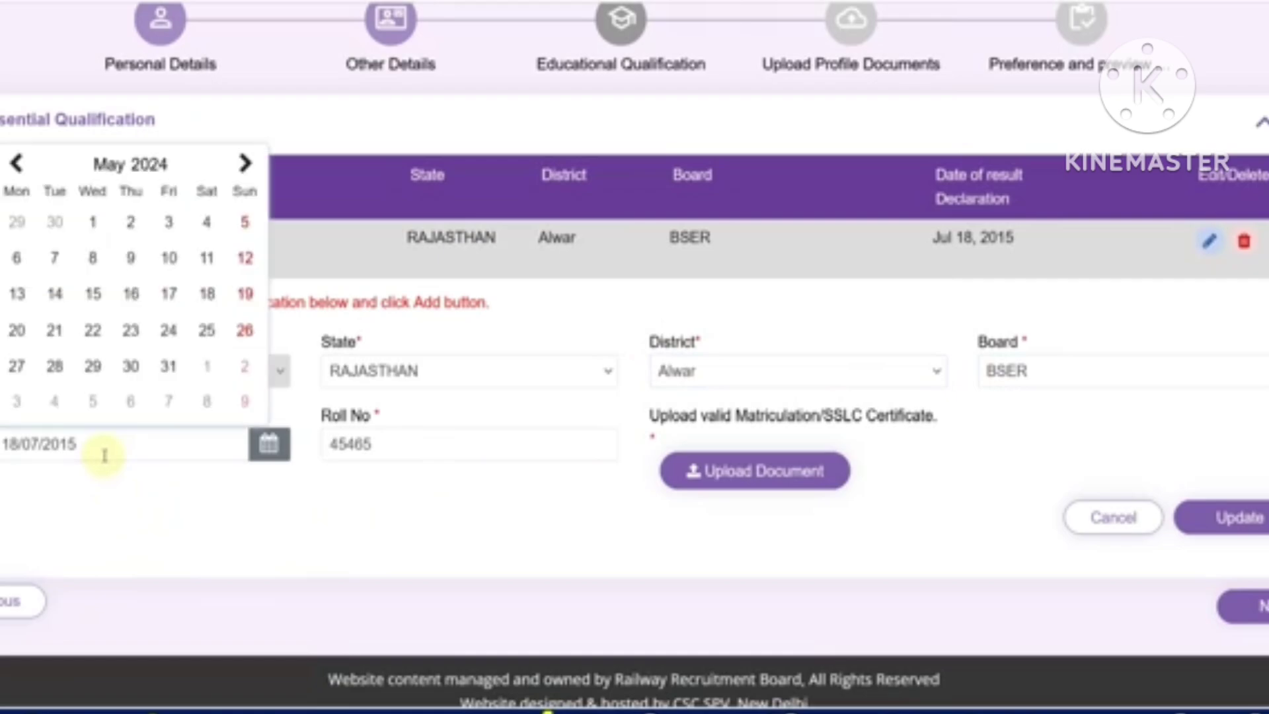
click(220, 507)
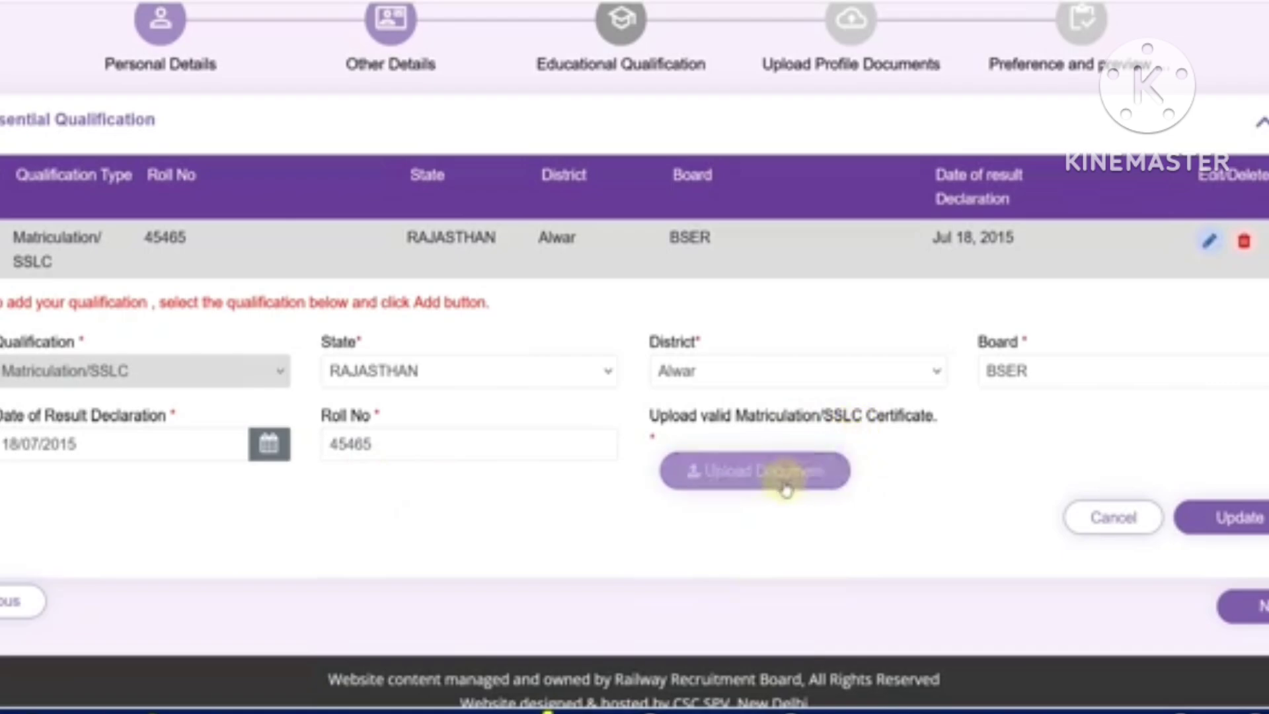
Upload 10th.pdf as the matriculation certificate and save the updated entry
click(784, 481)
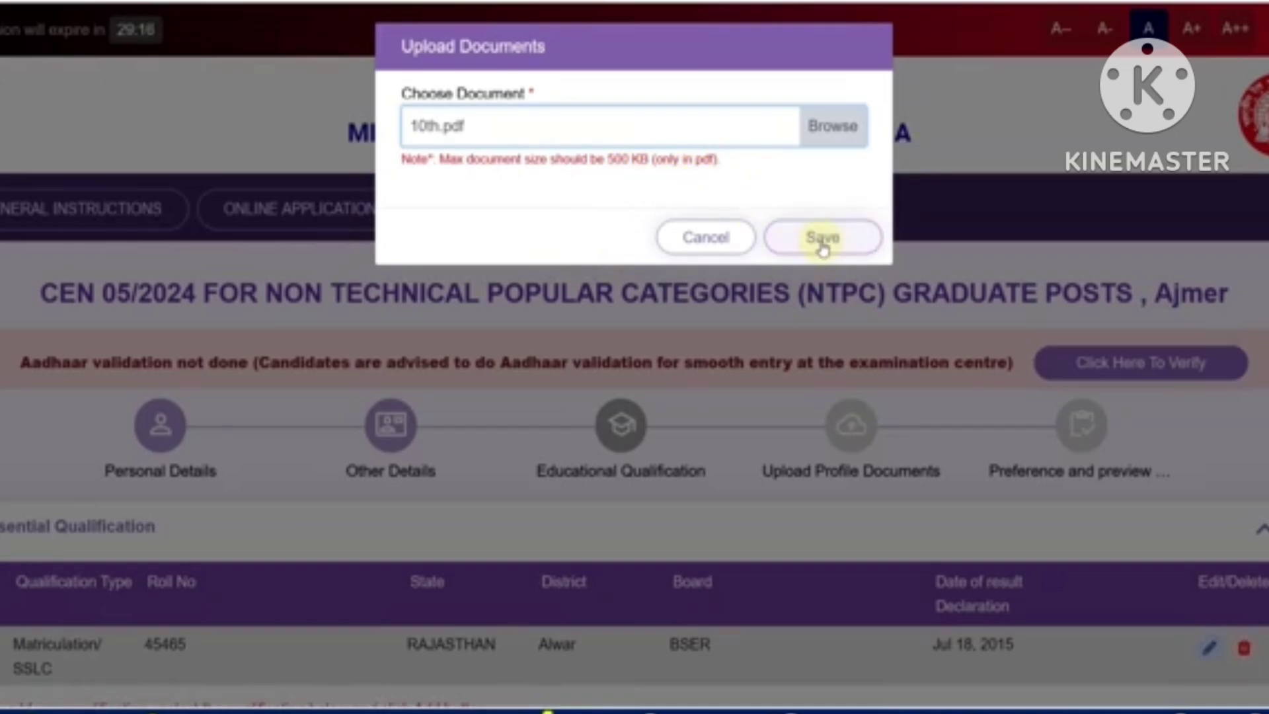
click(821, 239)
scroll(849, 449, down, 5)
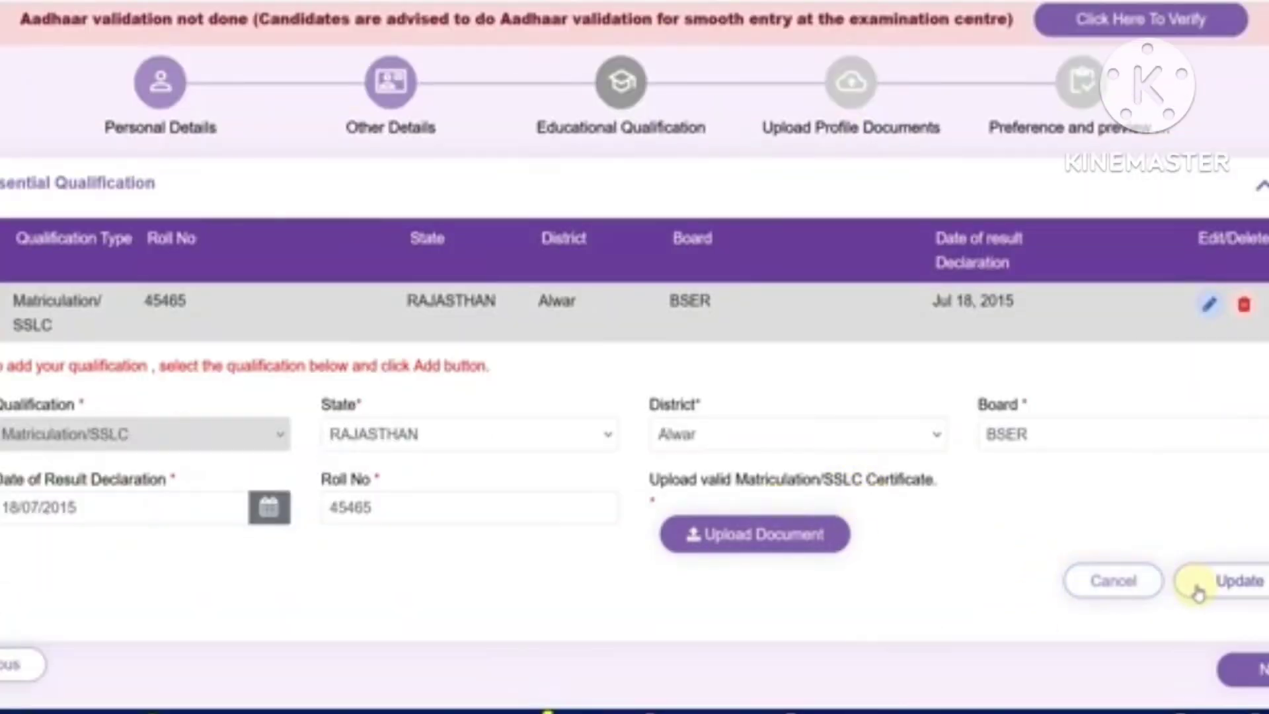
click(1198, 591)
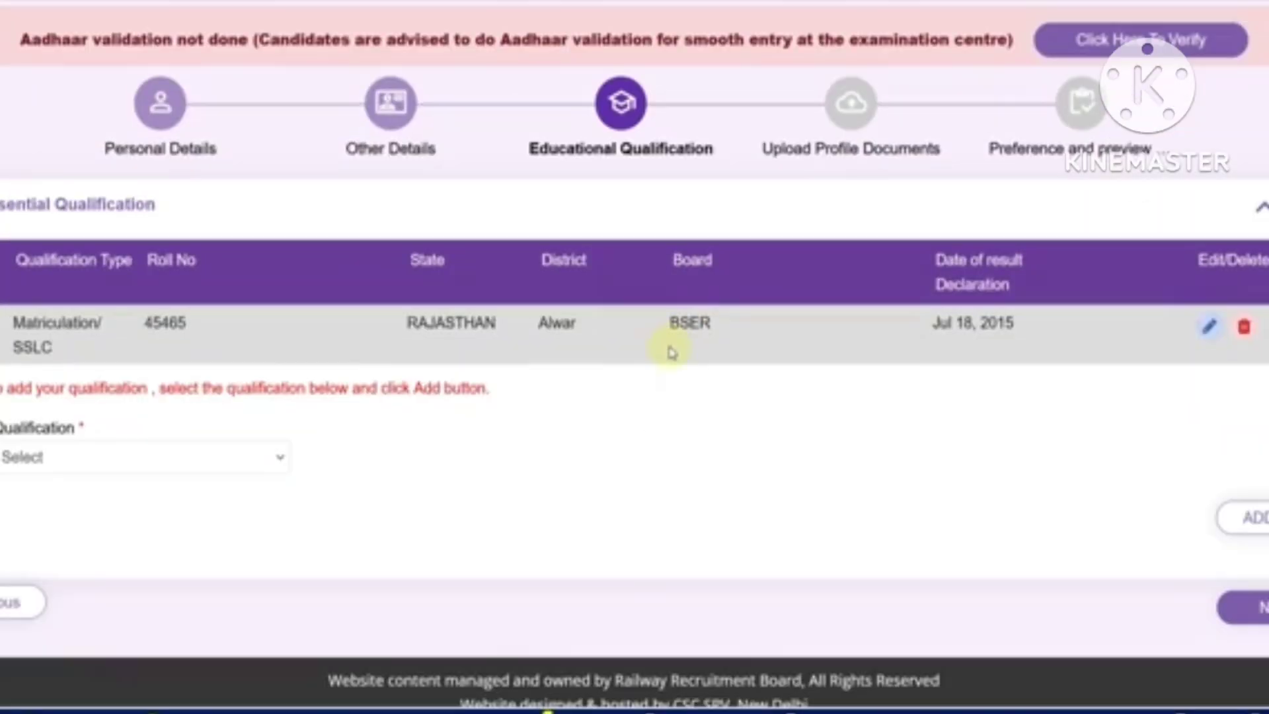
Add a Bachelor degree qualification and discipline with Mechanical Engineering as the sub-stream
click(222, 461)
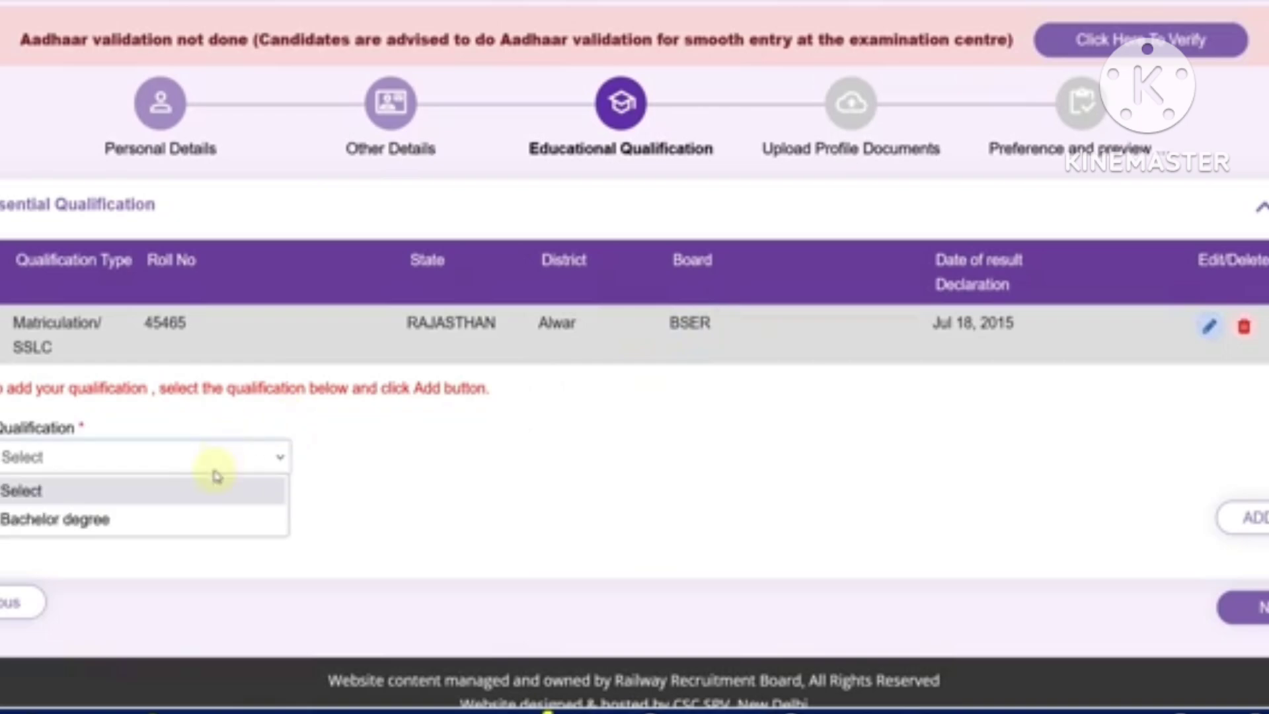
click(188, 527)
scroll(411, 477, down, 3)
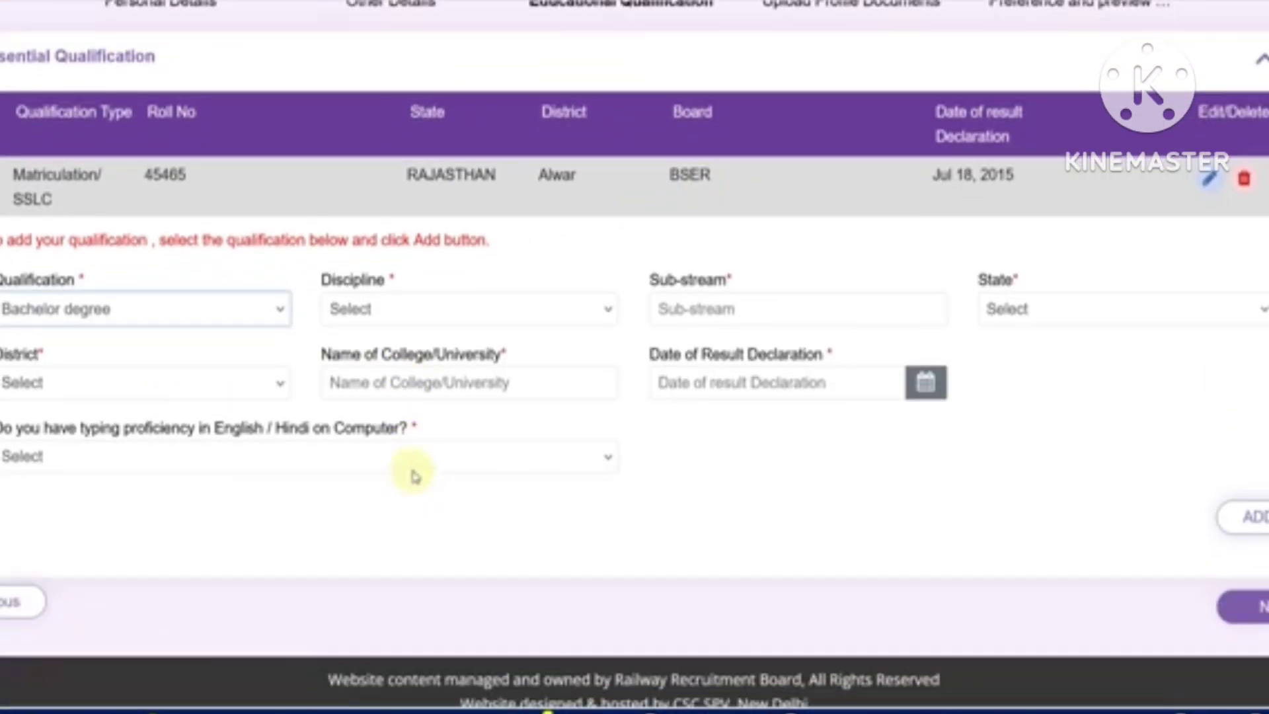
click(386, 316)
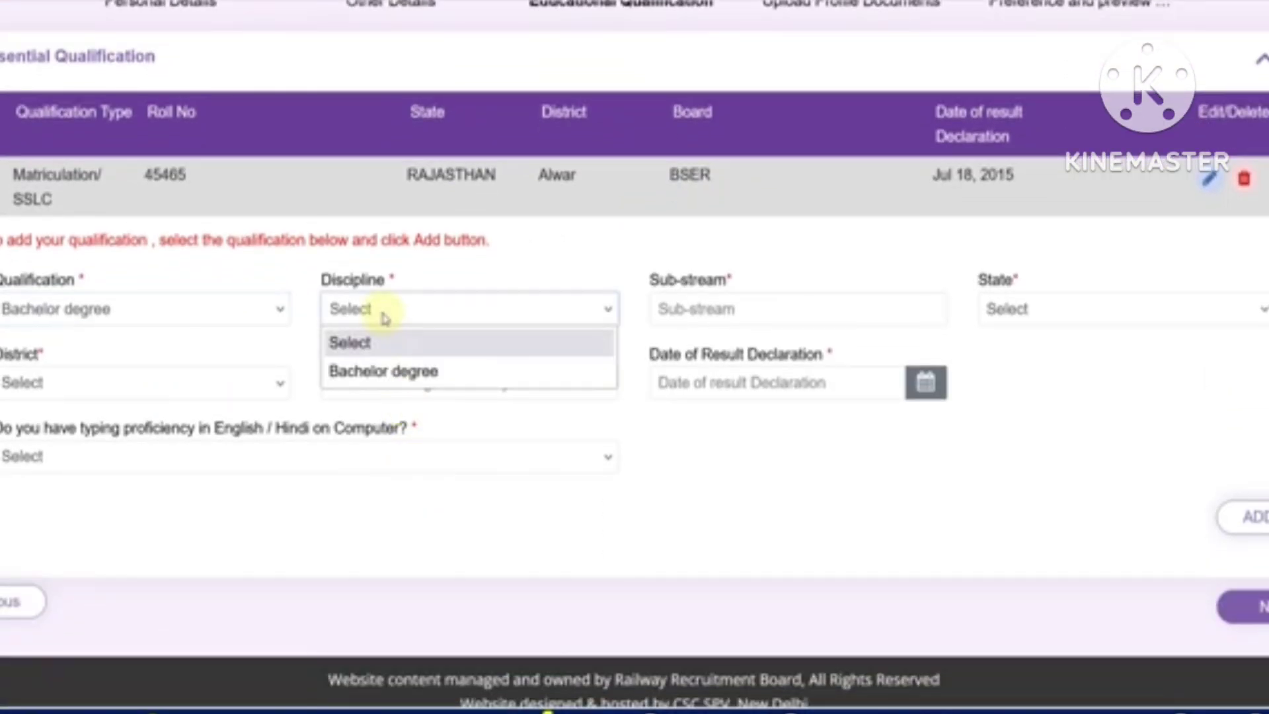
click(403, 372)
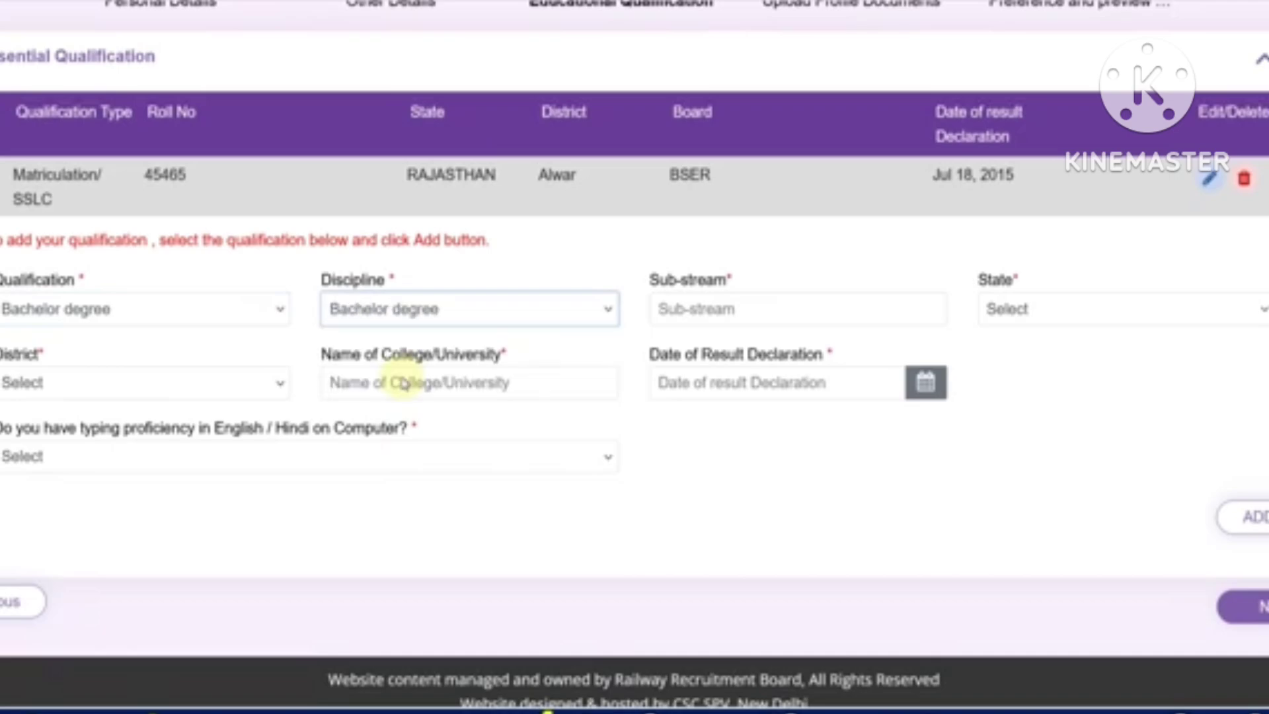
click(718, 310)
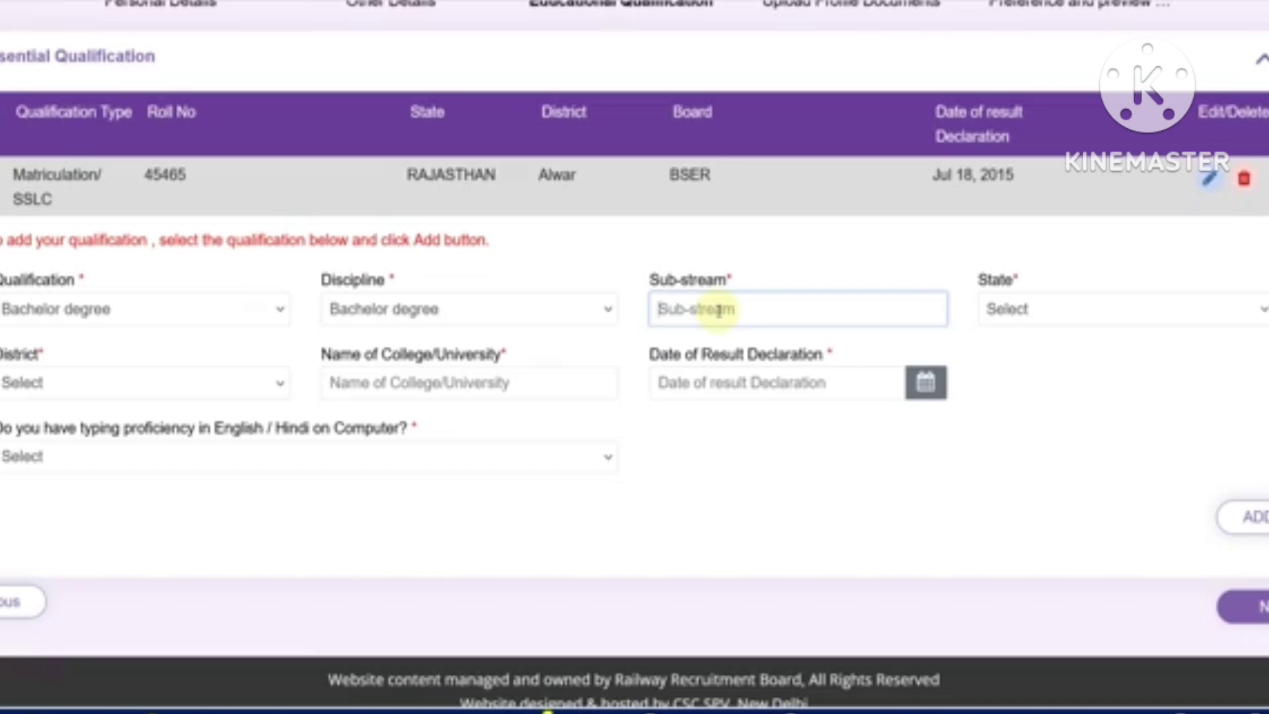
text(MECHANICAL ENGINEERING)
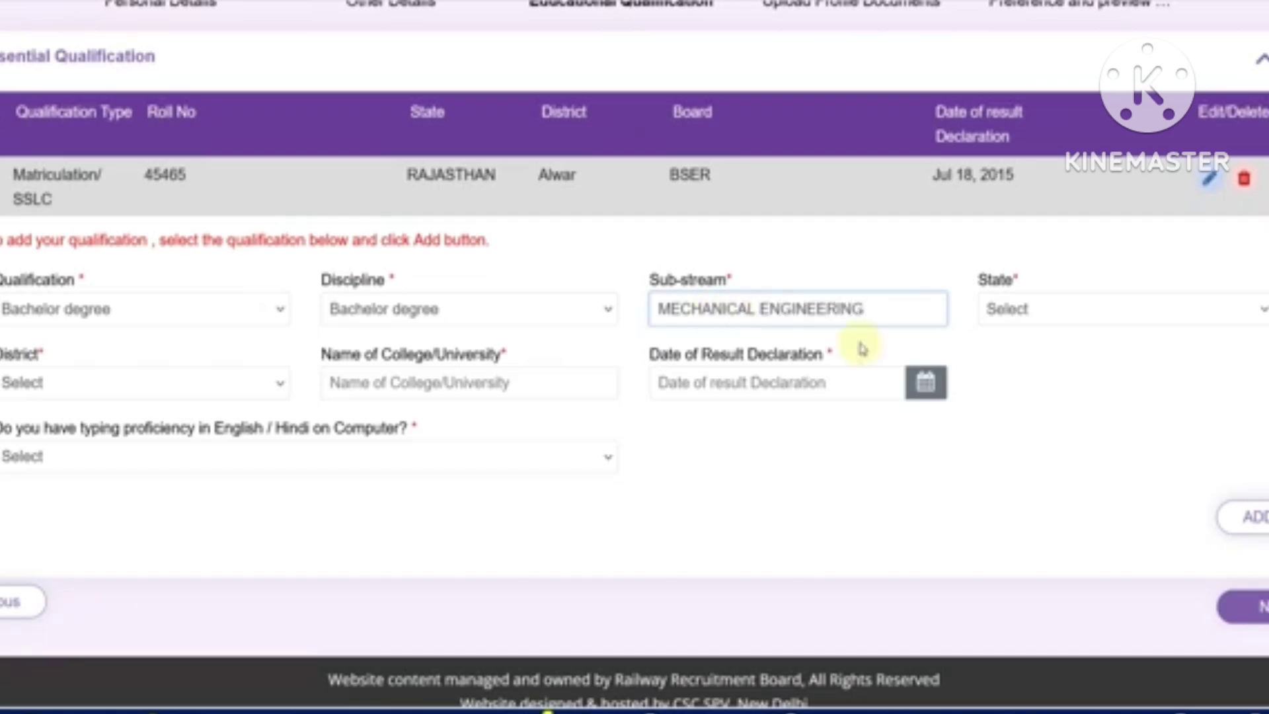
Set the degree's state to RAJASTHAN, district to Alwar and college to RTU
click(1032, 320)
scroll(1061, 542, down, 5)
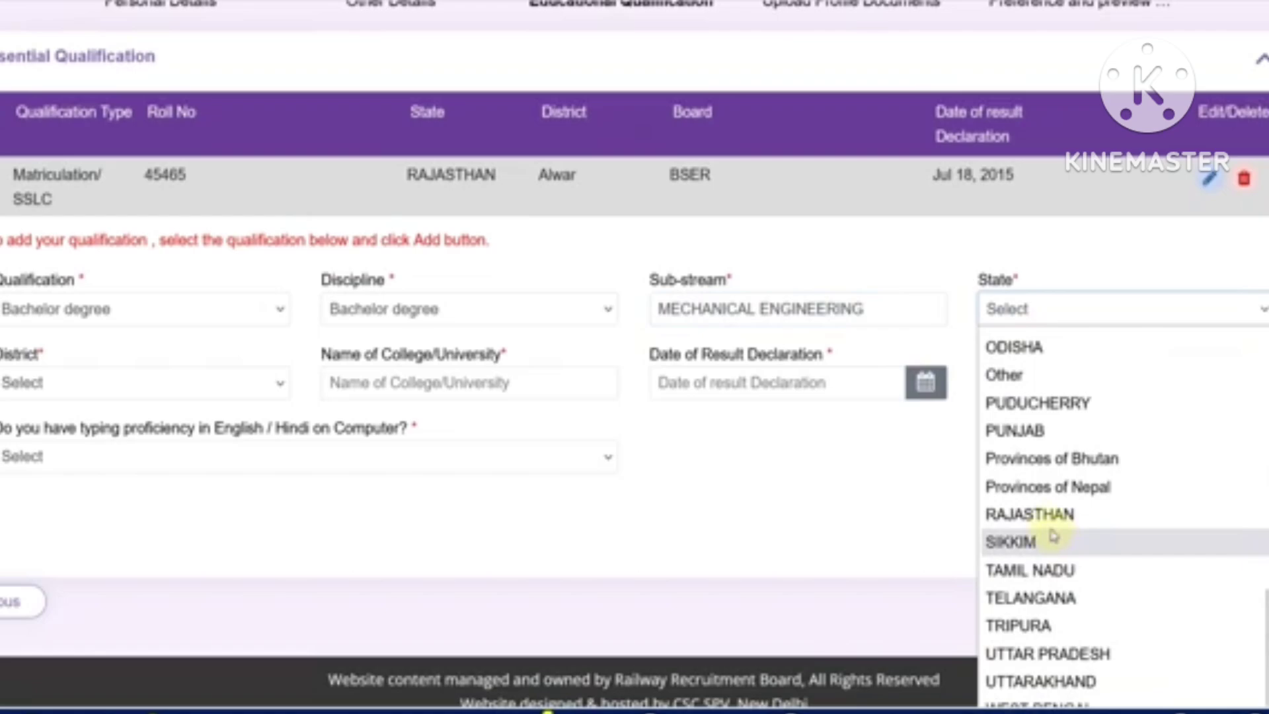
click(1047, 517)
click(118, 390)
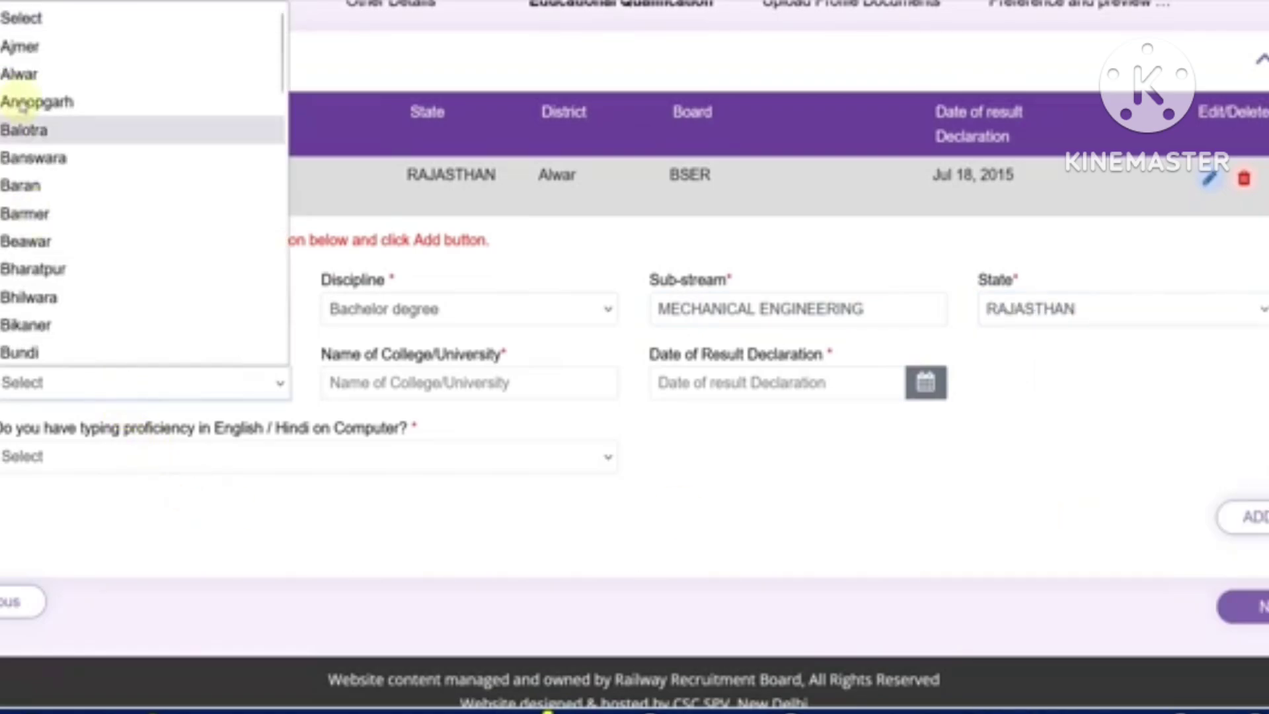
click(22, 74)
click(421, 381)
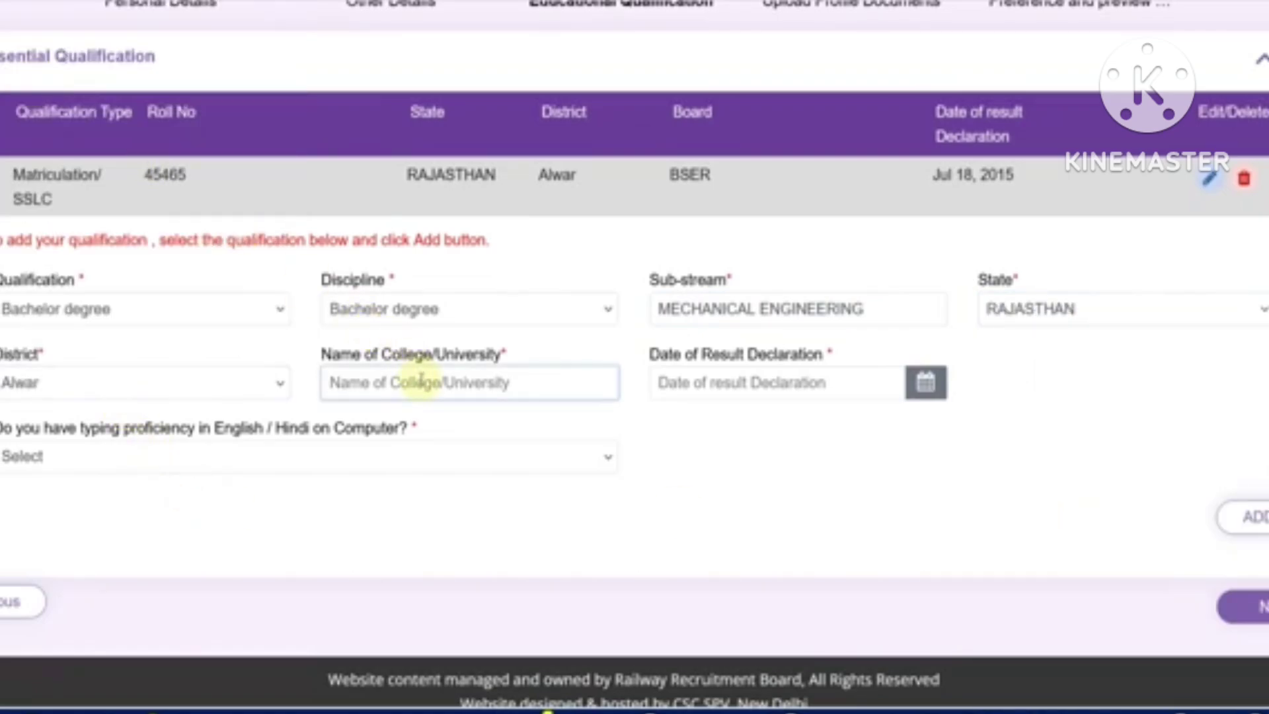
text(RTU)
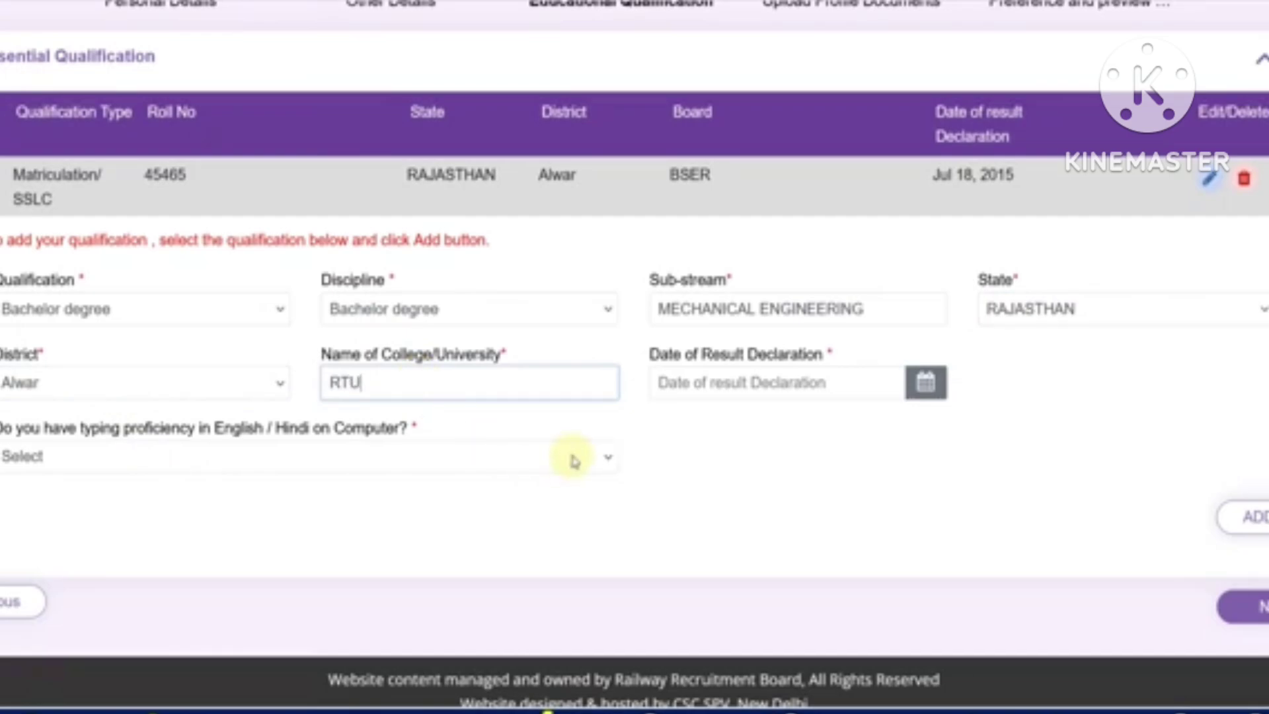
Set the Bachelor degree result declaration date to 30/09/2022
click(916, 395)
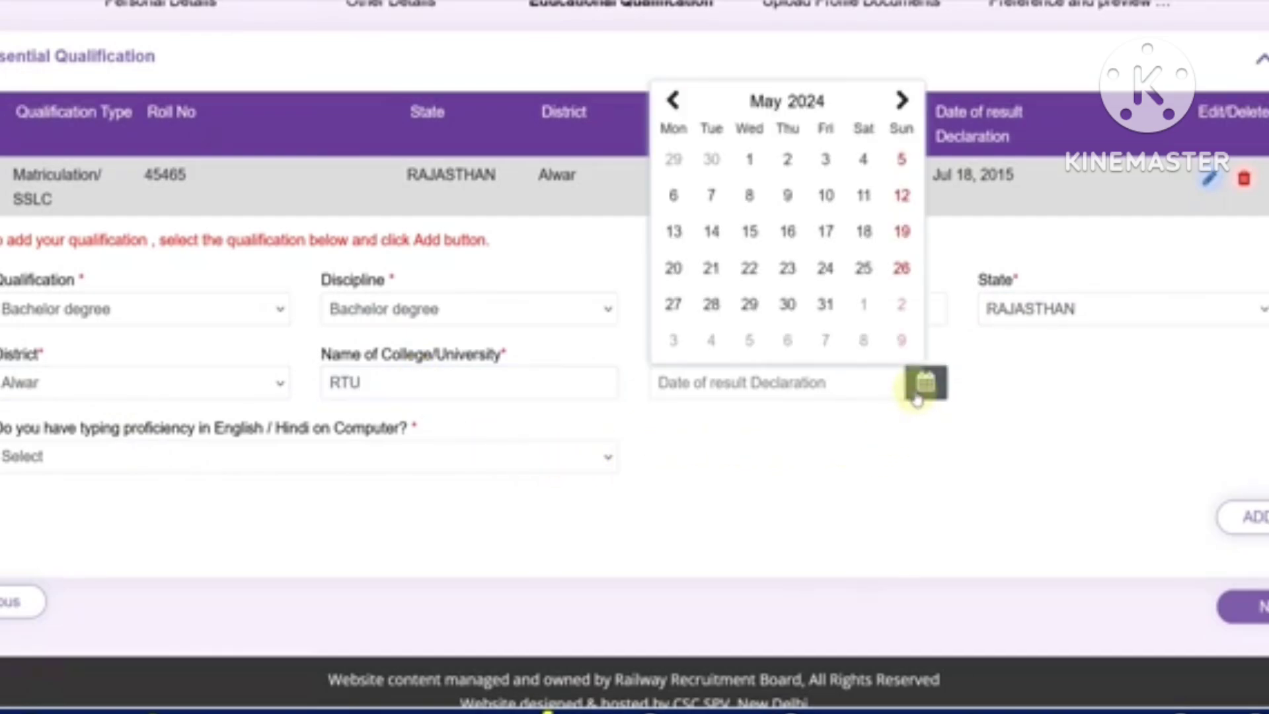
click(819, 105)
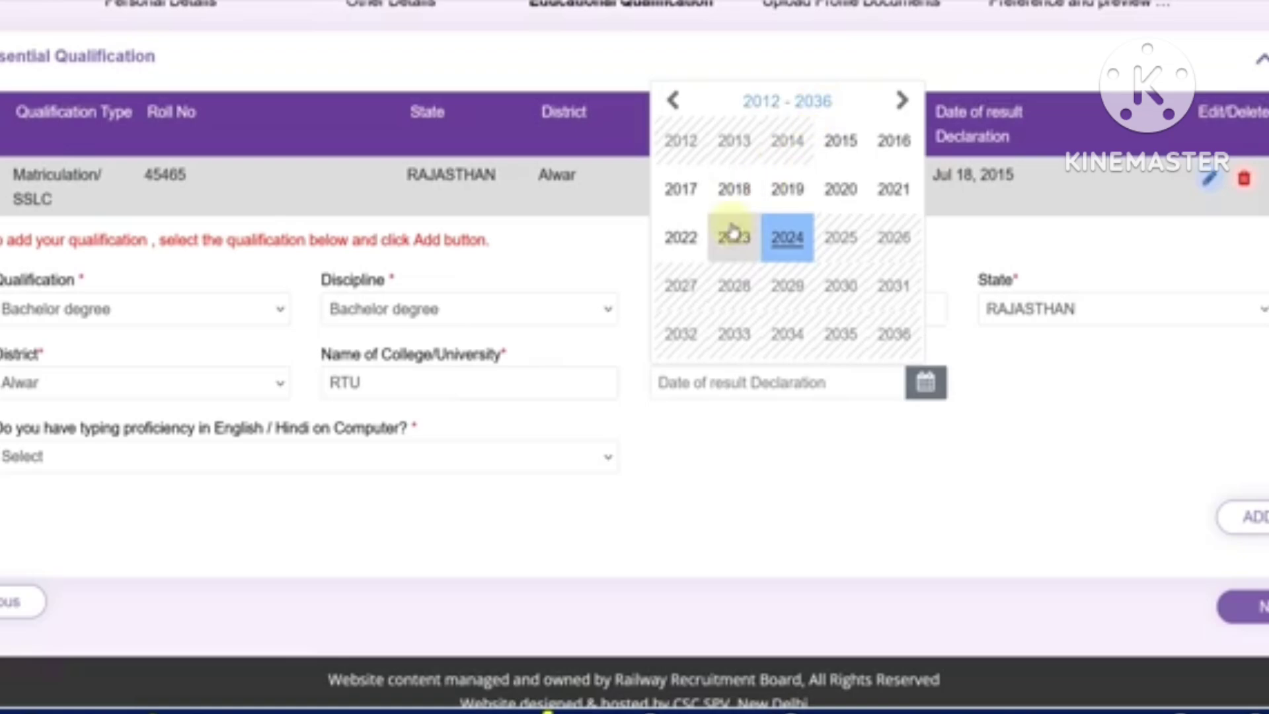
click(684, 238)
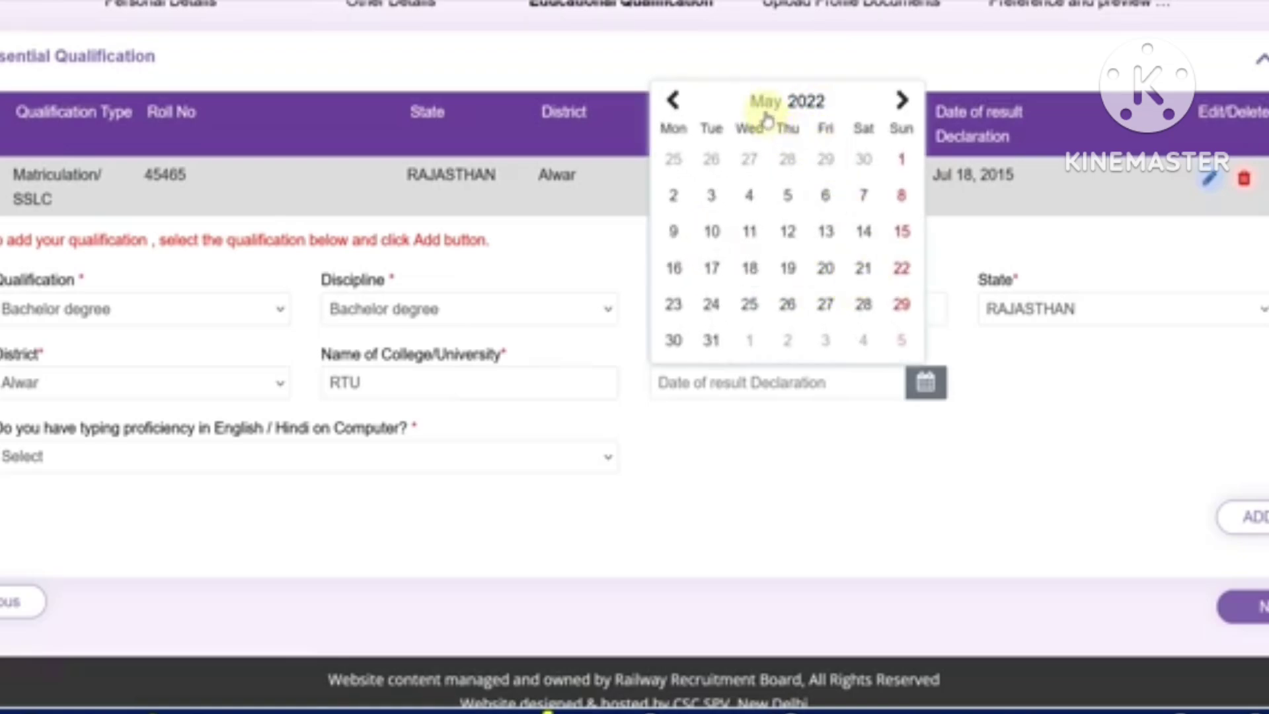
click(766, 102)
click(861, 277)
click(828, 298)
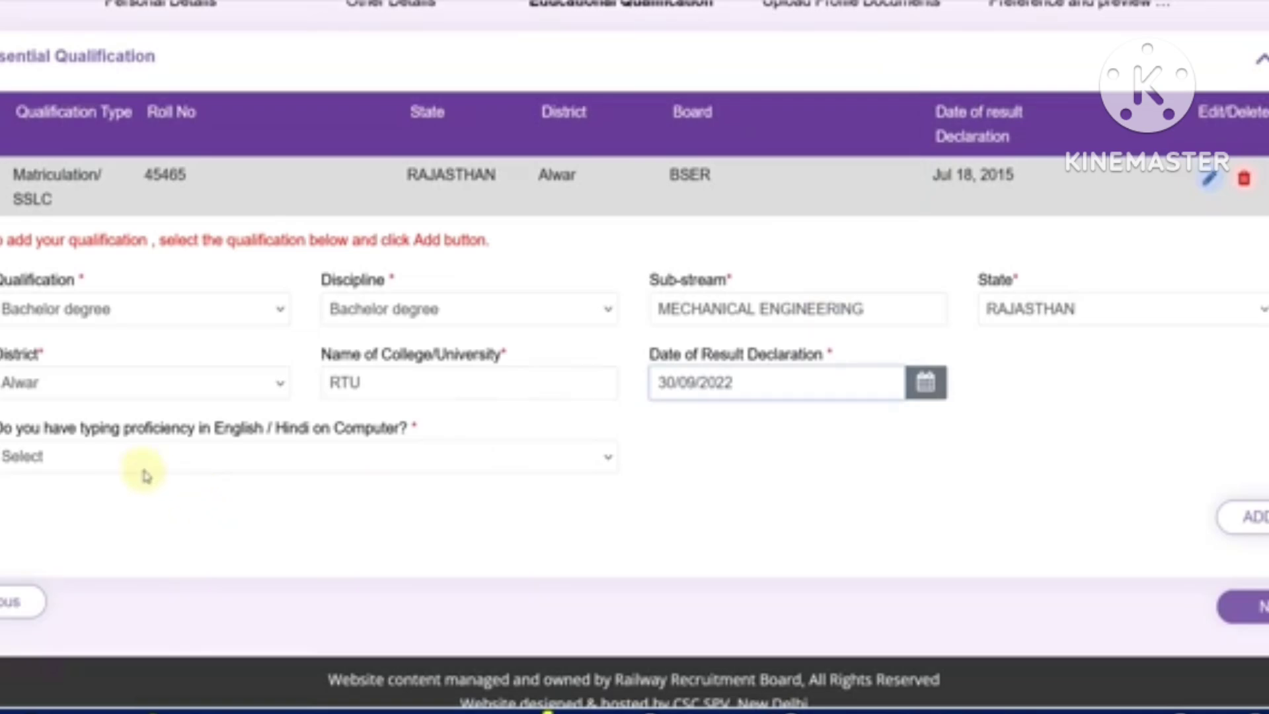
Set typing proficiency to No and accept the mandatory typing proficiency notice
click(167, 458)
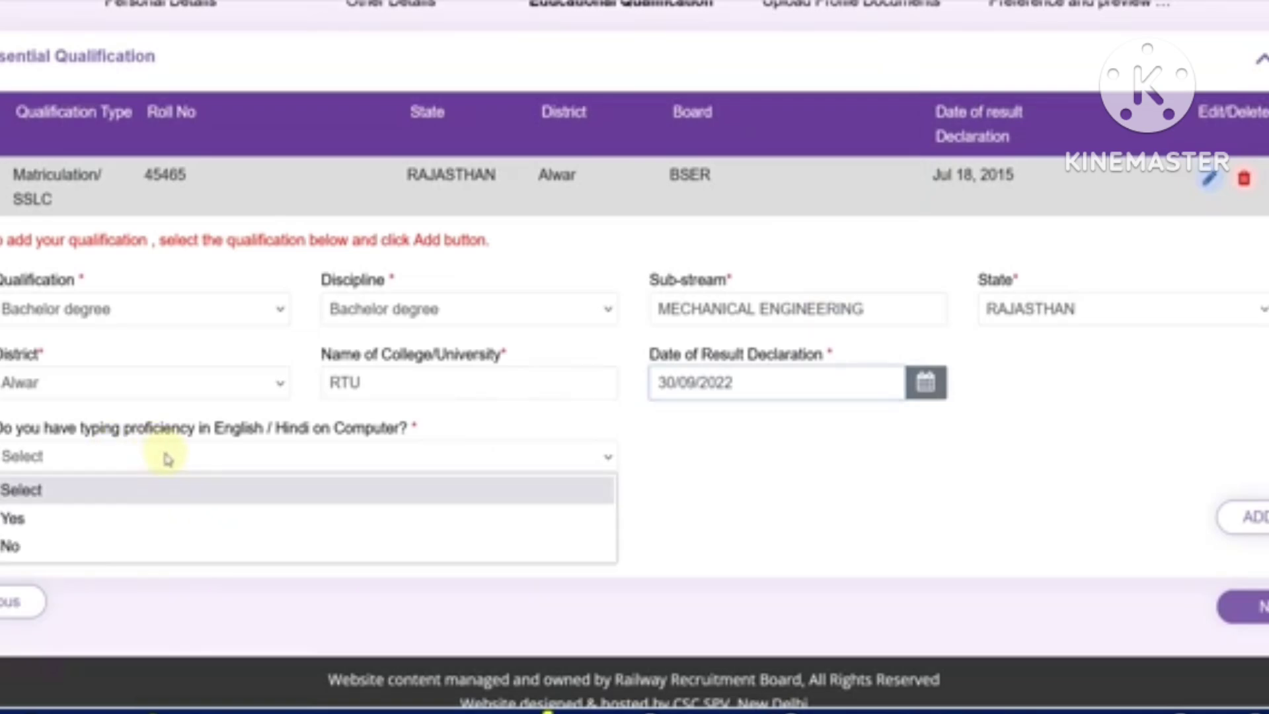
click(107, 519)
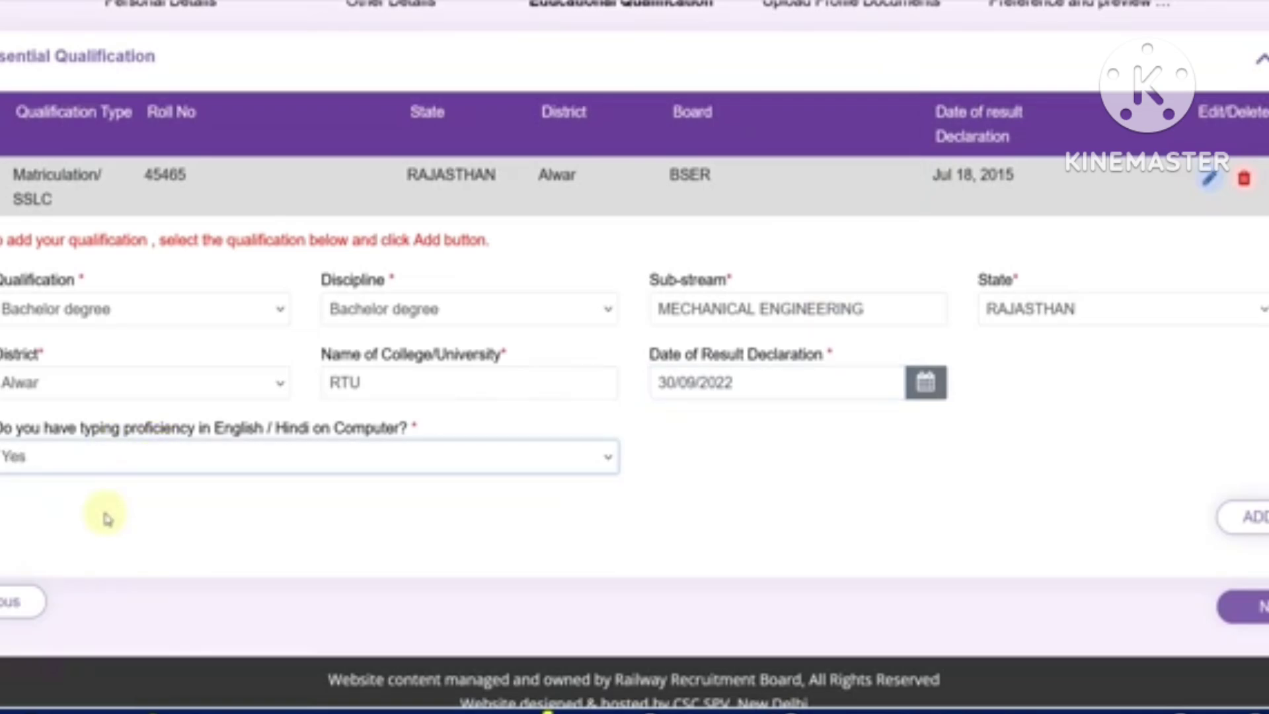
click(103, 458)
click(90, 547)
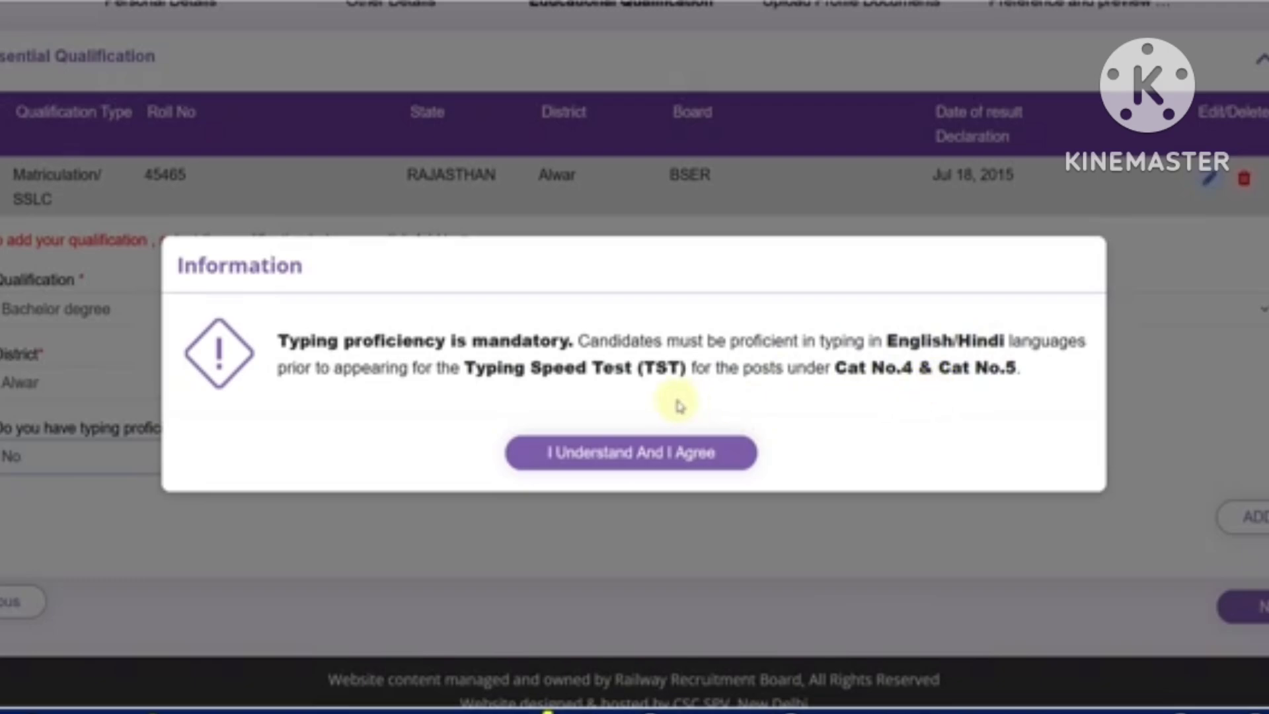
click(664, 453)
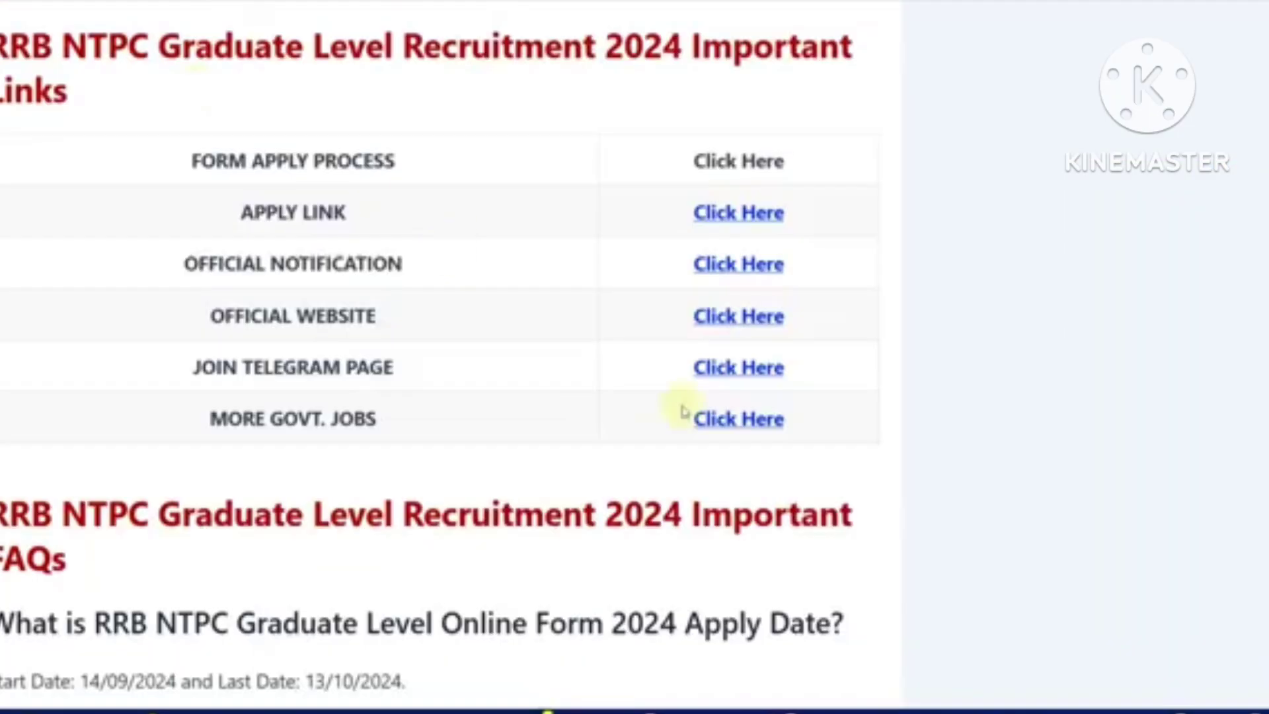
scroll(684, 411, down, 6)
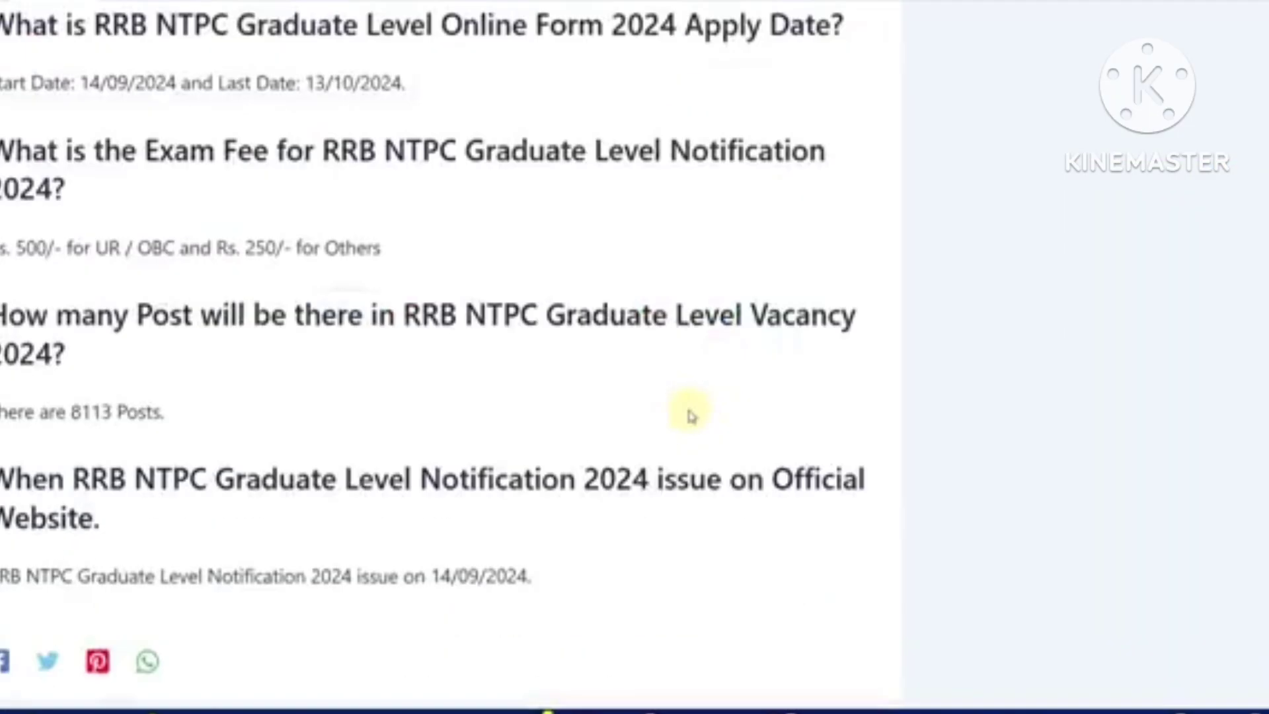
scroll(688, 414, up, 10)
scroll(691, 406, up, 15)
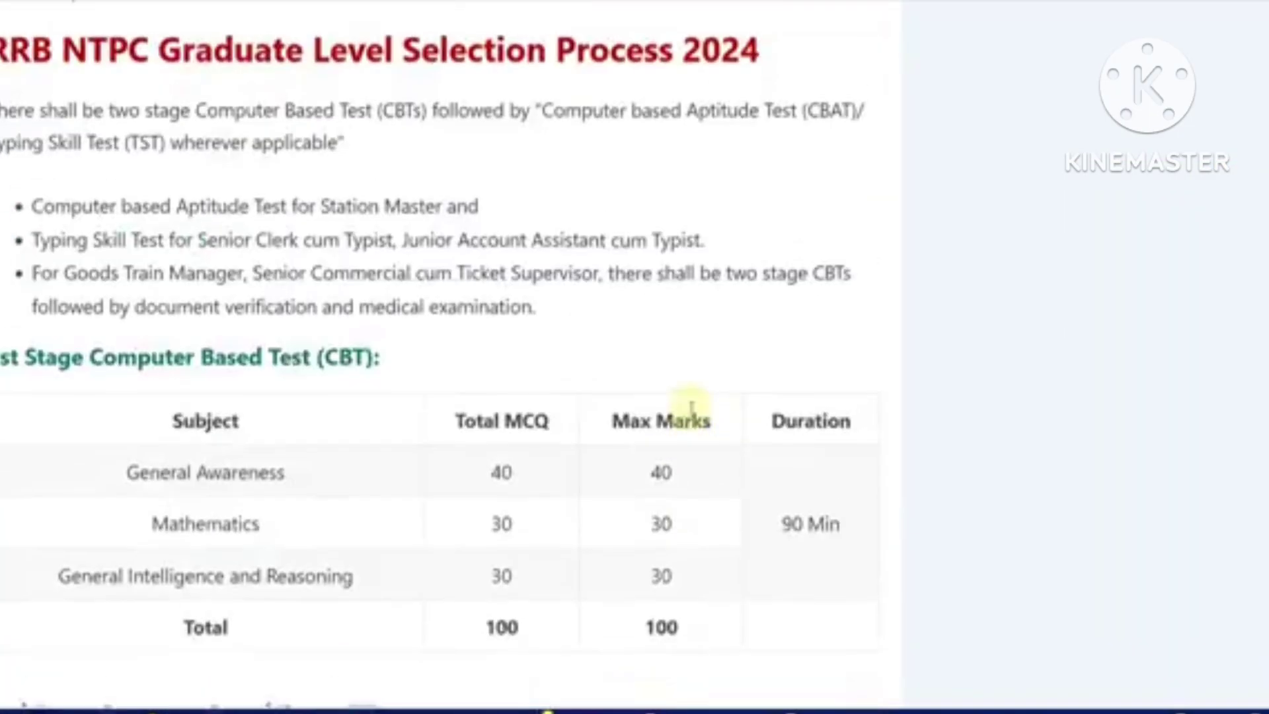
scroll(691, 409, up, 2)
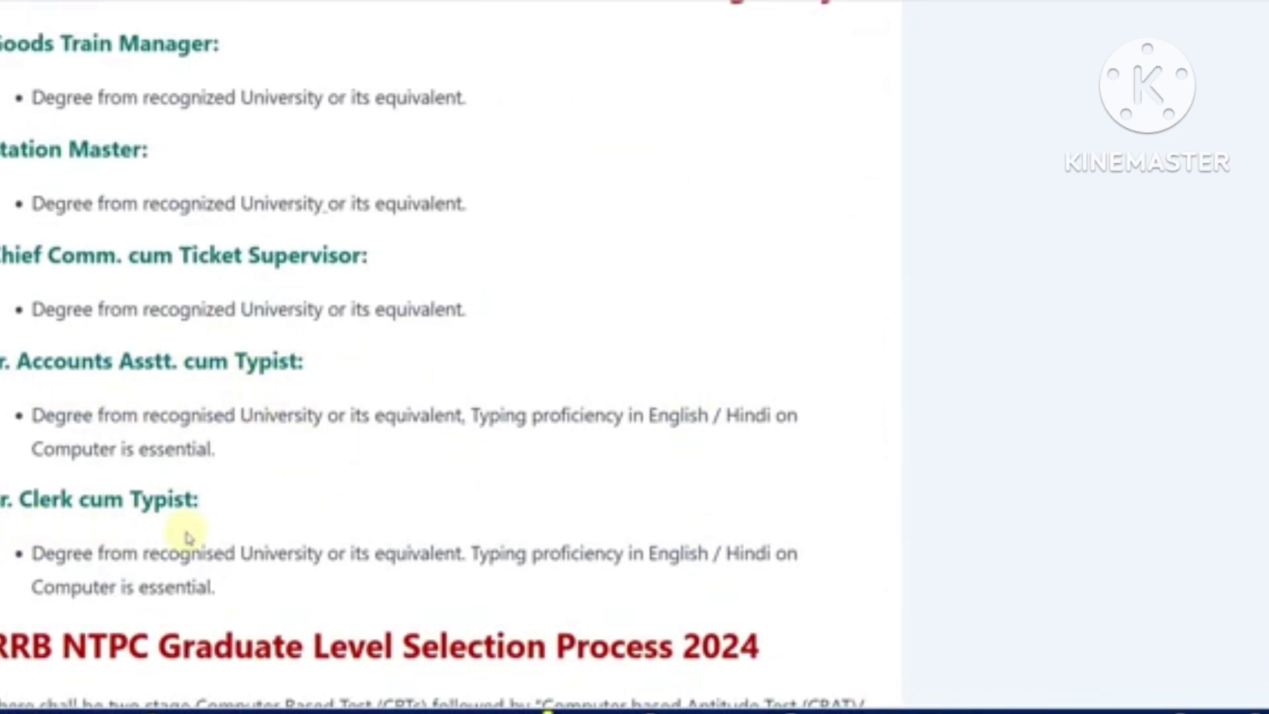
drag(479, 415, 595, 413)
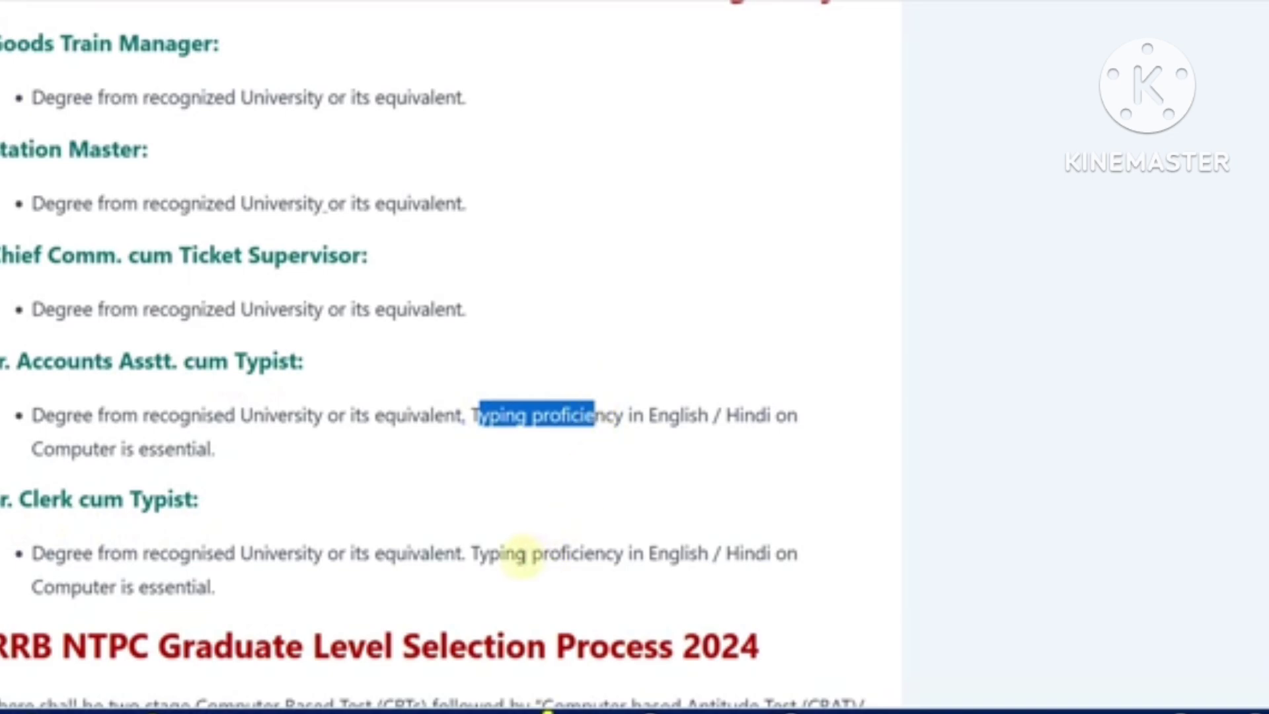
drag(531, 553, 622, 553)
click(668, 552)
scroll(551, 504, up, 2)
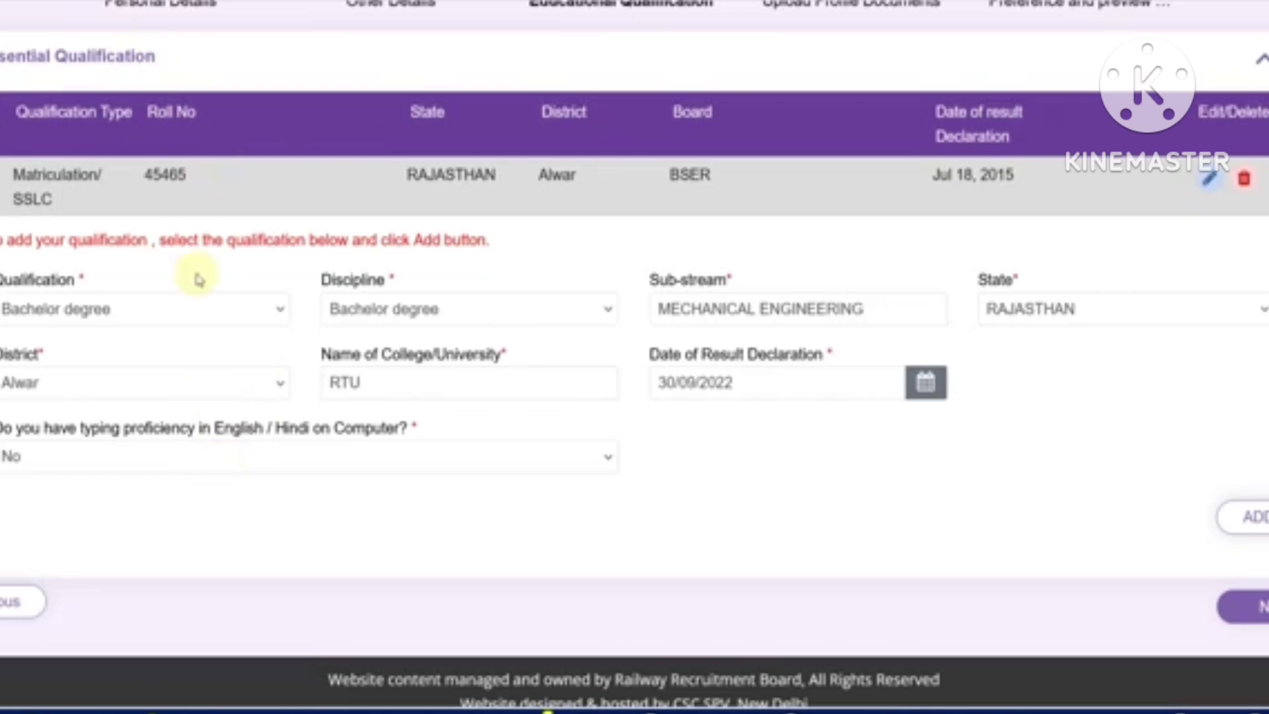
Save the Bachelor degree entry and continue to Upload Profile Documents
click(234, 456)
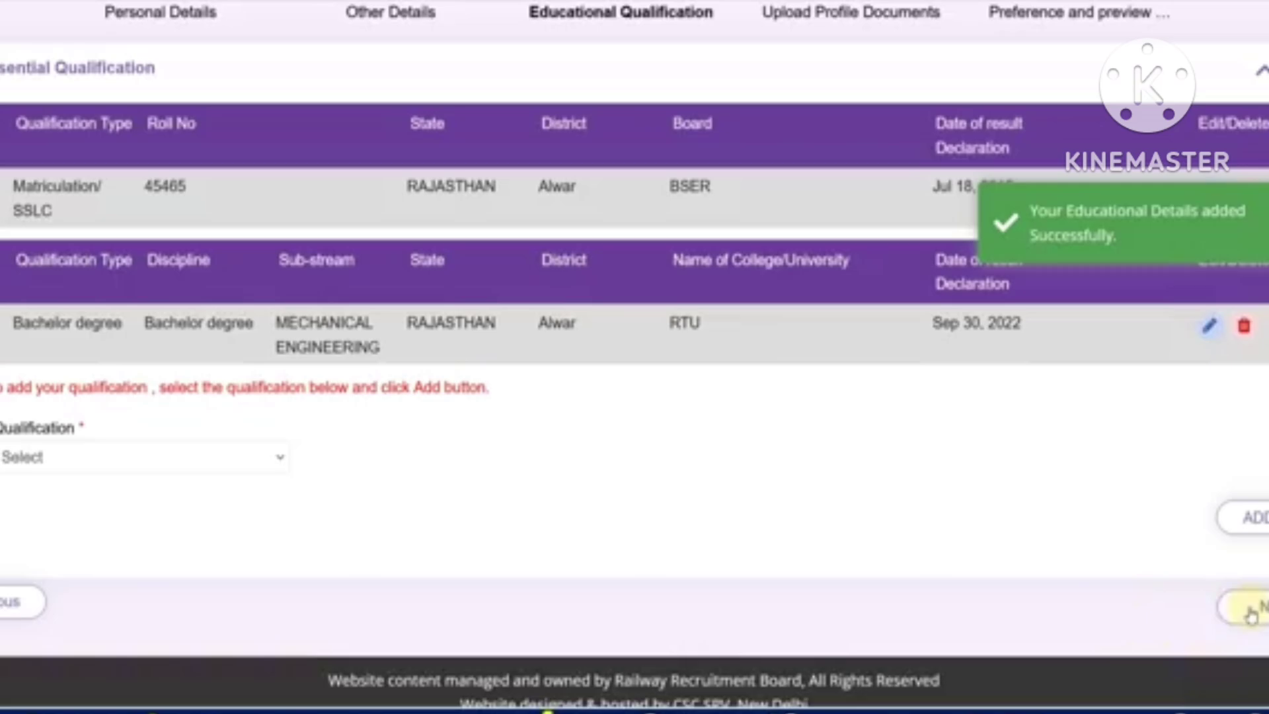
click(1246, 606)
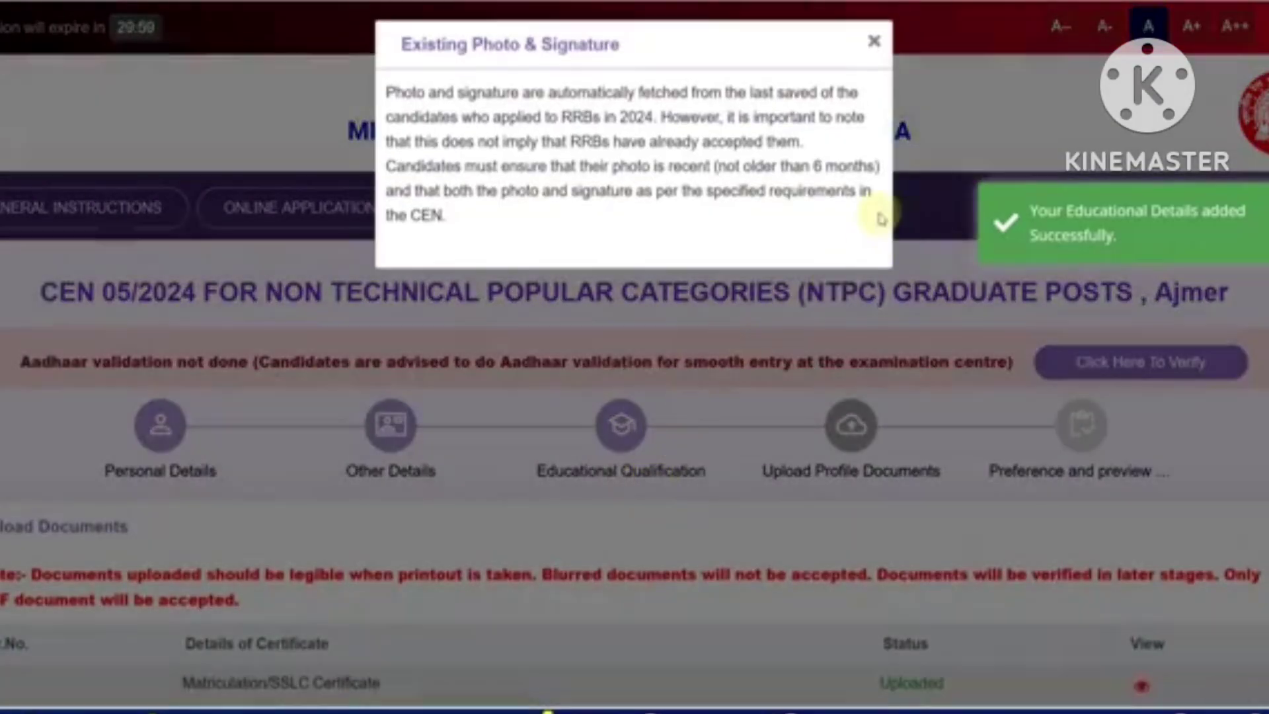
Dismiss the existing photo and signature notice and view the rejectable photo samples
click(873, 43)
scroll(846, 300, down, 4)
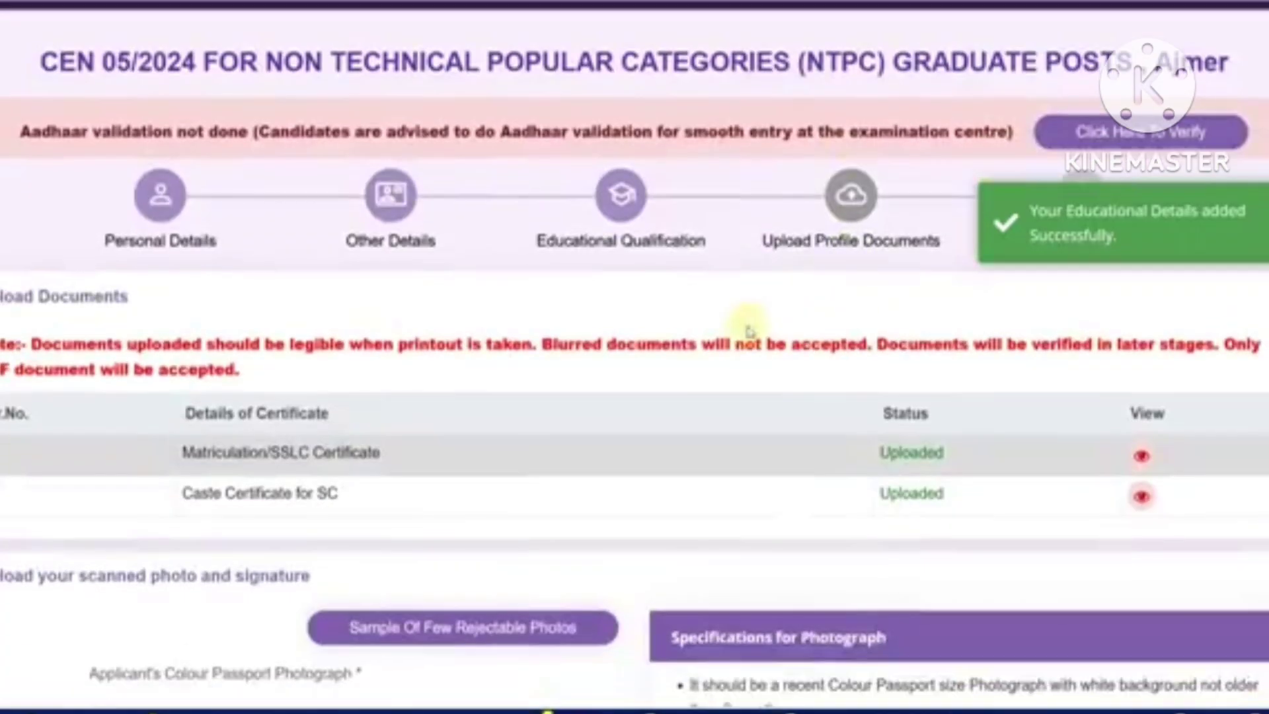
scroll(749, 332, down, 3)
scroll(672, 334, down, 4)
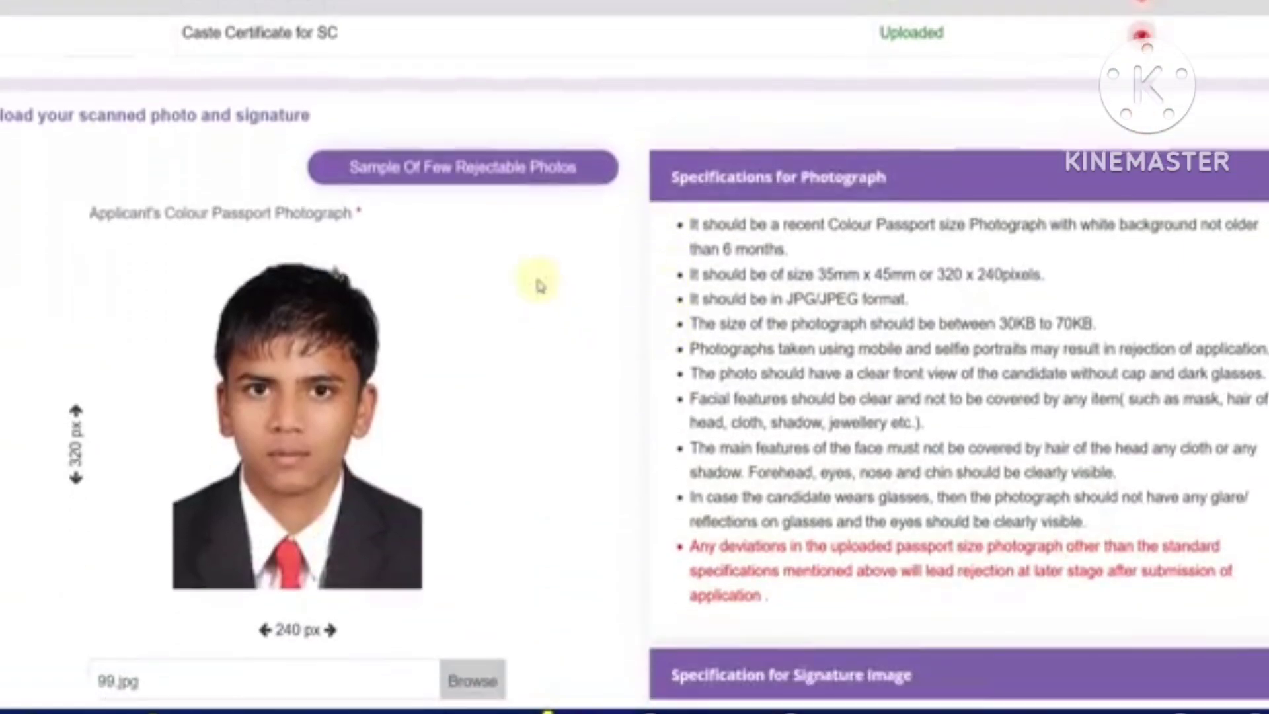
click(496, 170)
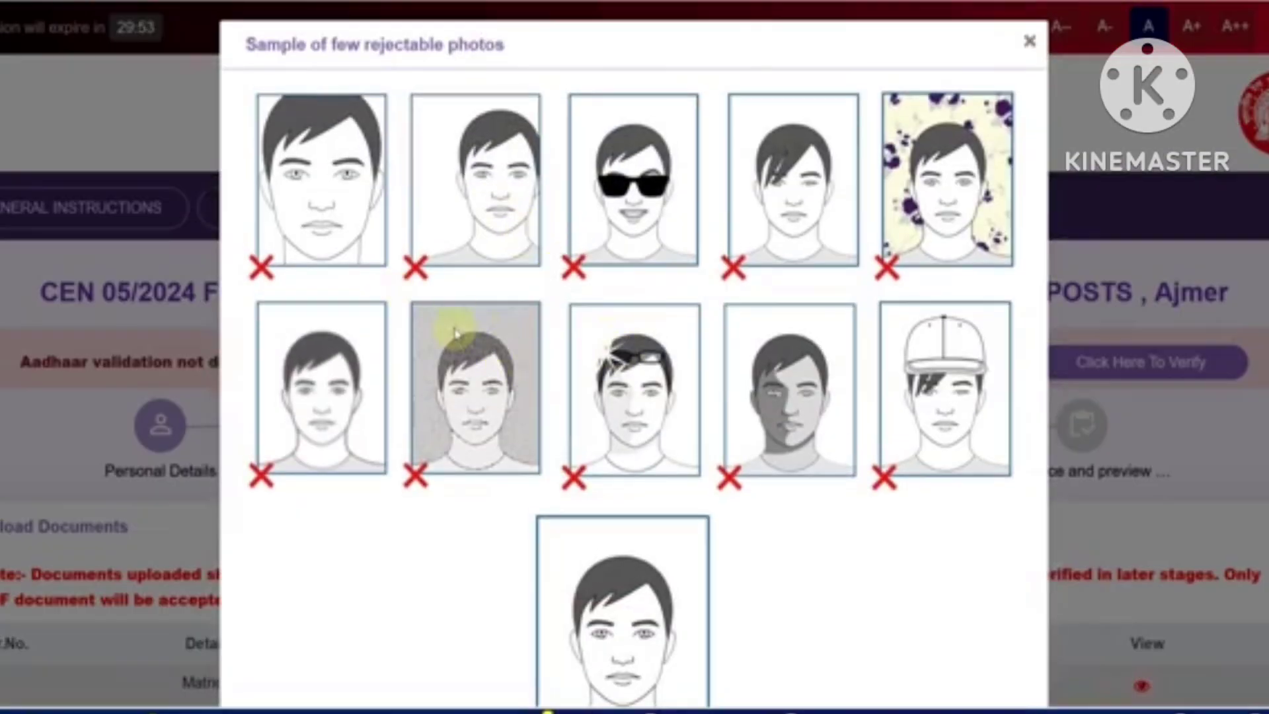
scroll(456, 341, down, 1)
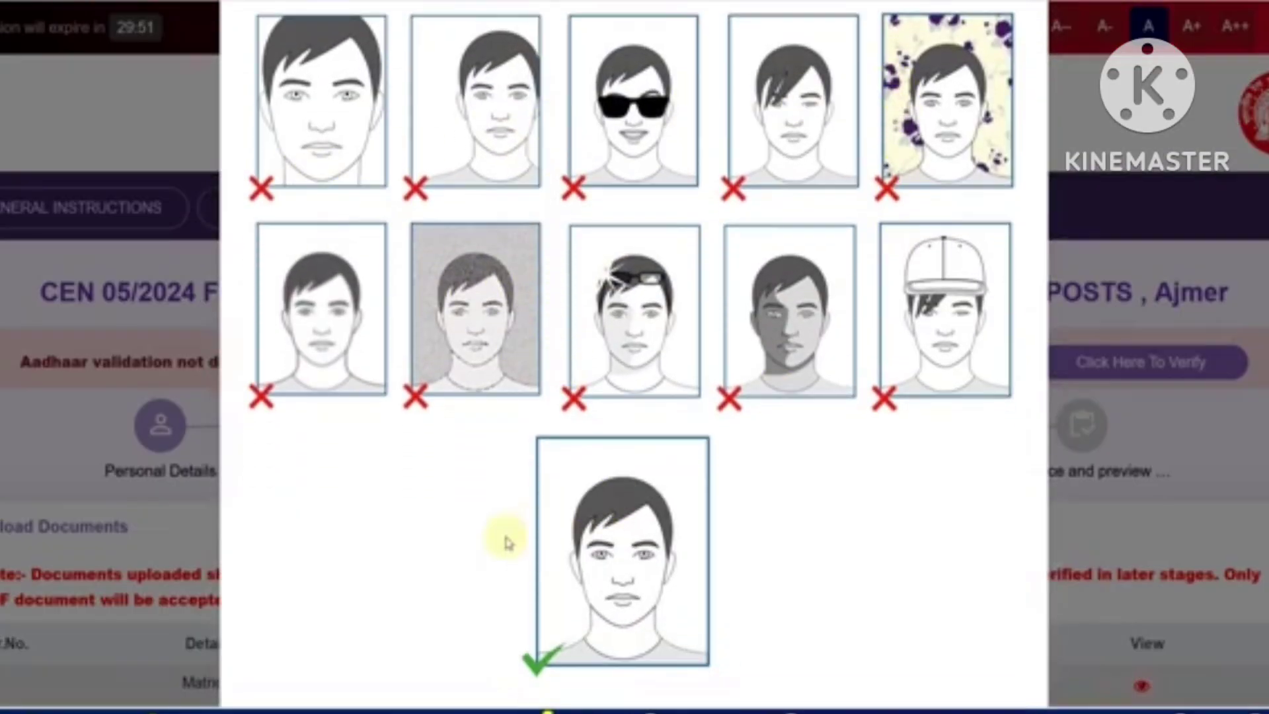
scroll(980, 459, up, 1)
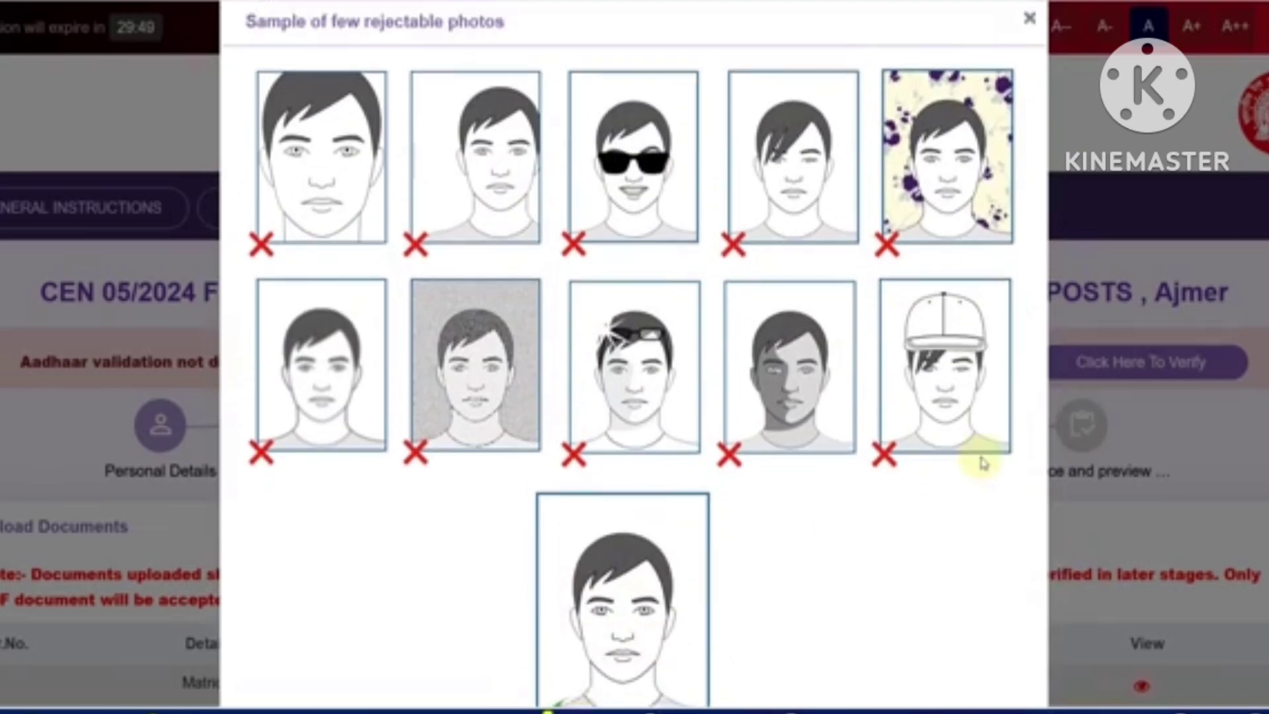
click(1026, 48)
Review the photo specifications, noting the 35mm size and 320 x 240 pixel requirement
scroll(477, 504, down, 12)
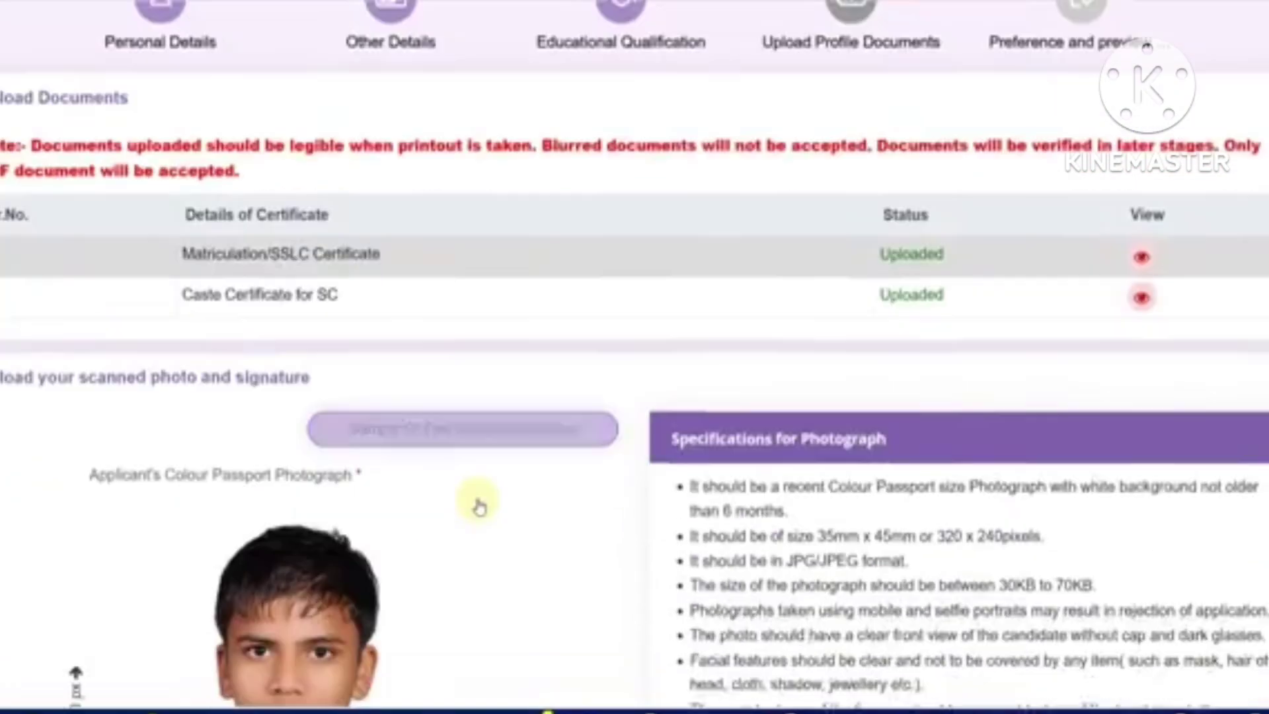
scroll(477, 504, down, 3)
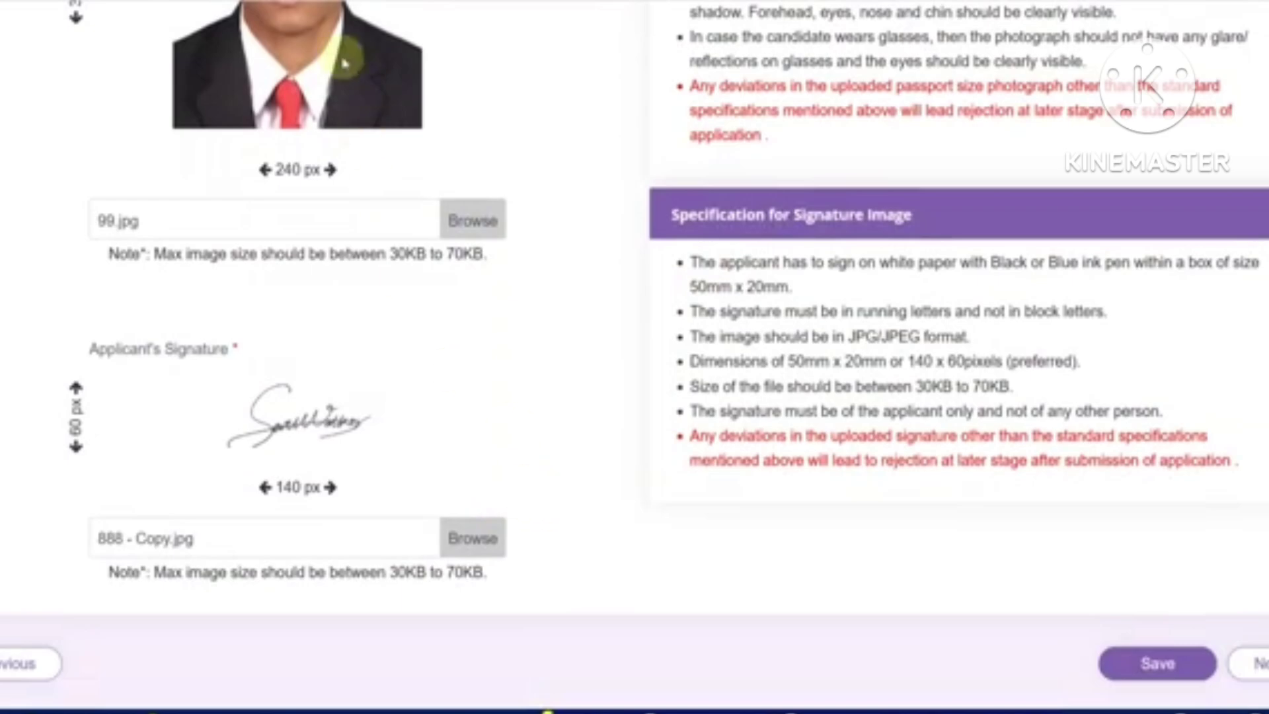
scroll(524, 344, up, 3)
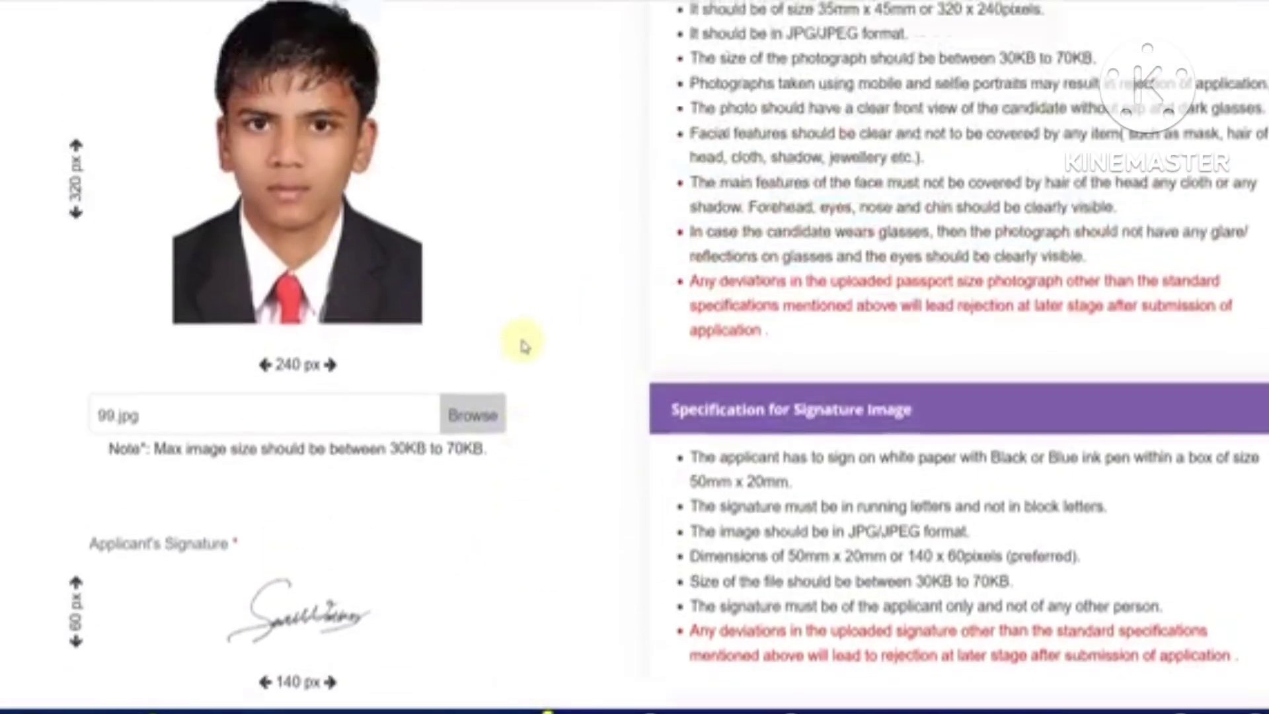
scroll(524, 342, up, 2)
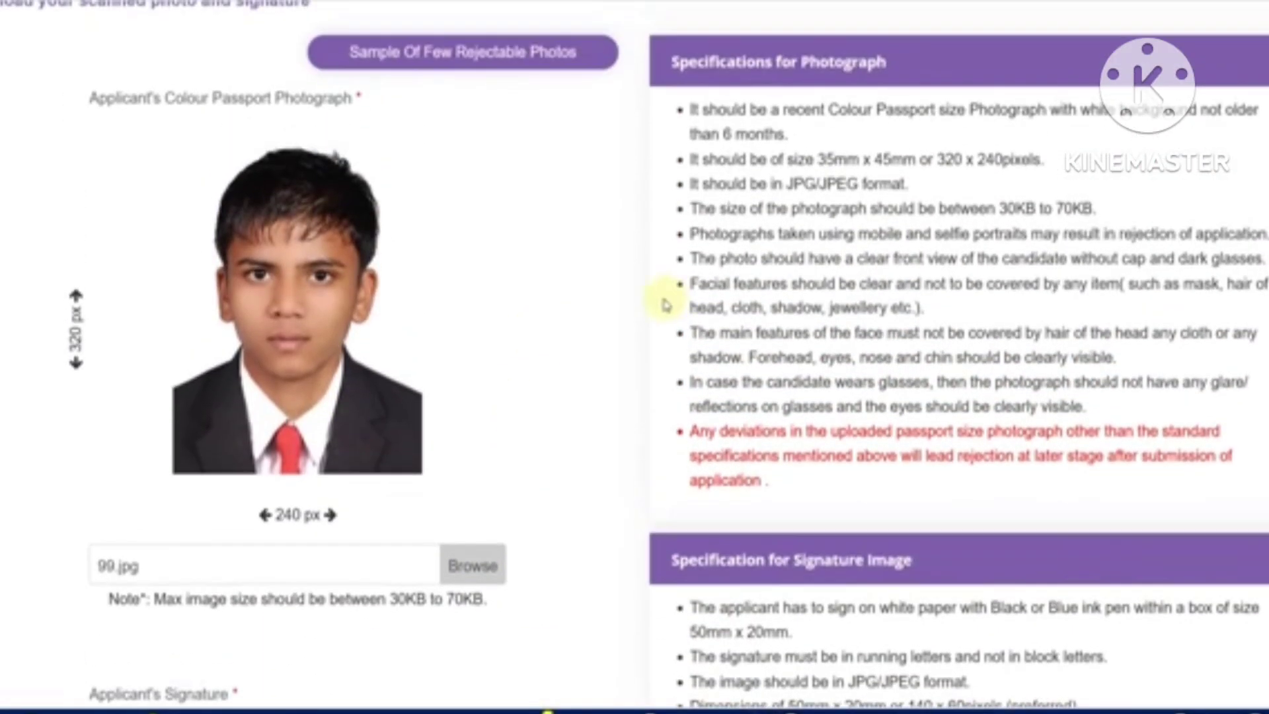
drag(855, 167, 863, 167)
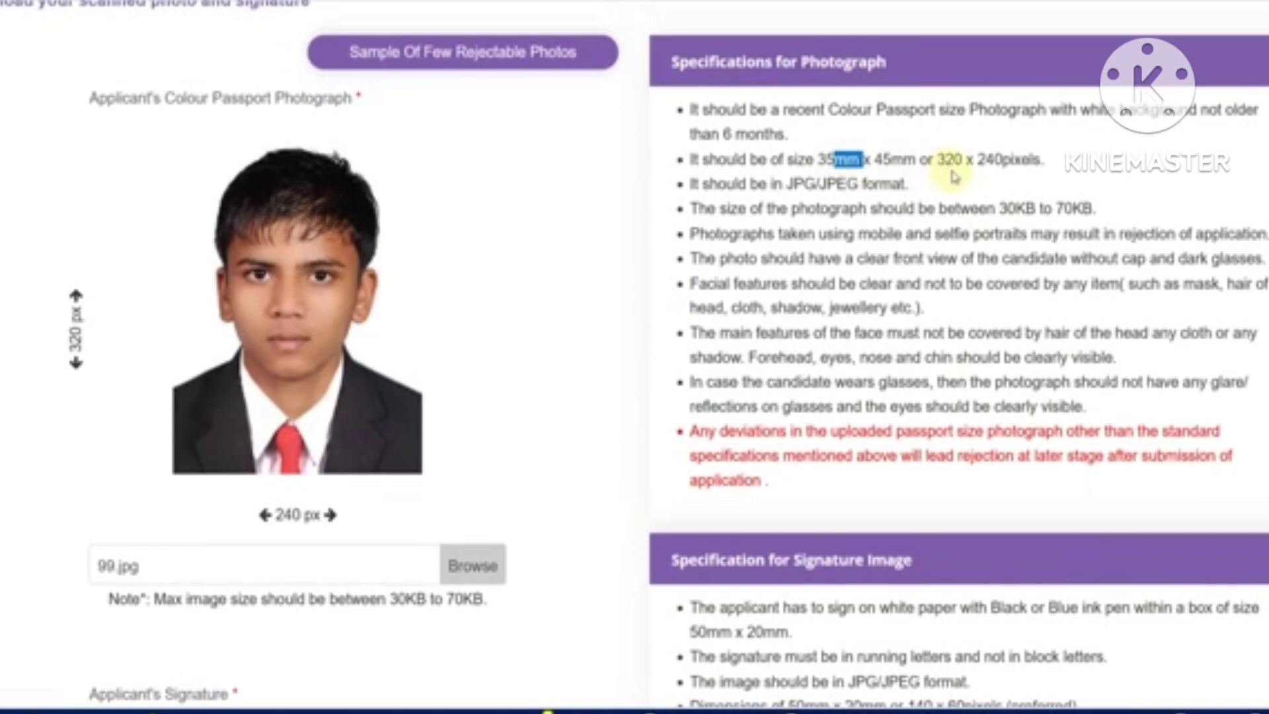
drag(966, 164, 995, 161)
click(581, 317)
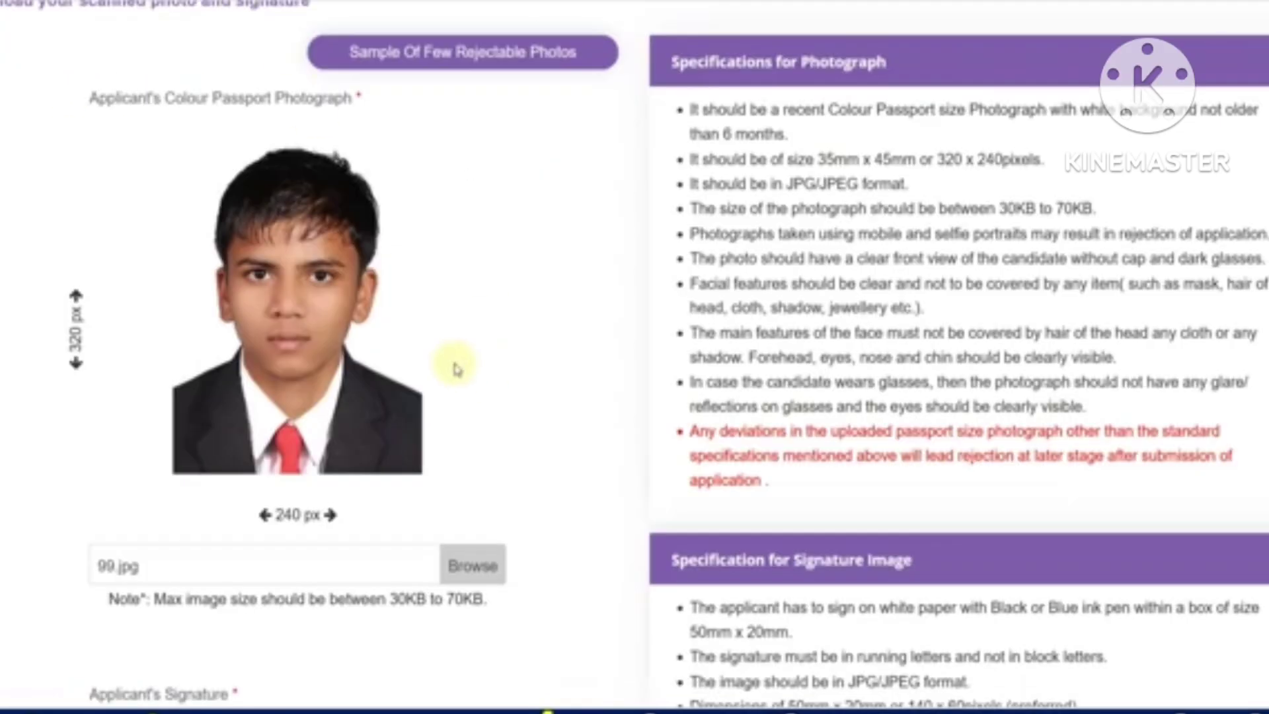
scroll(453, 363, down, 4)
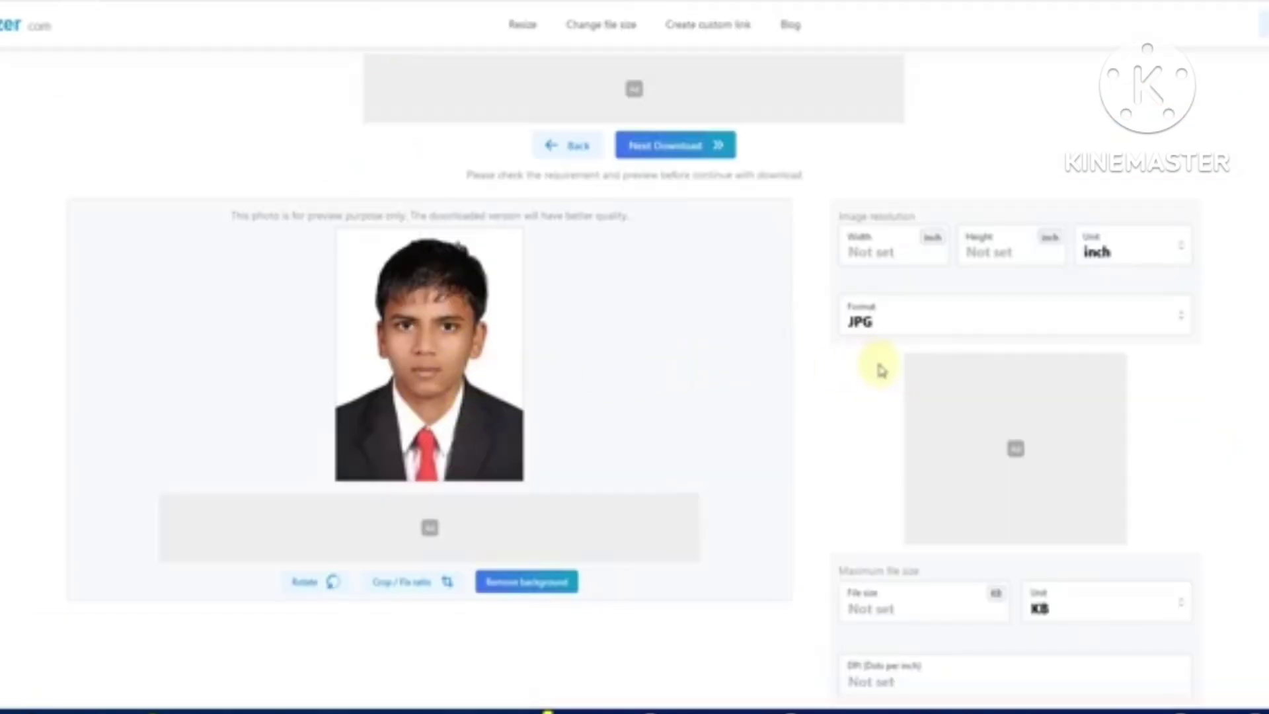
Resize the photo to 240 x 320 px, using px as the unit
click(1128, 257)
click(1125, 349)
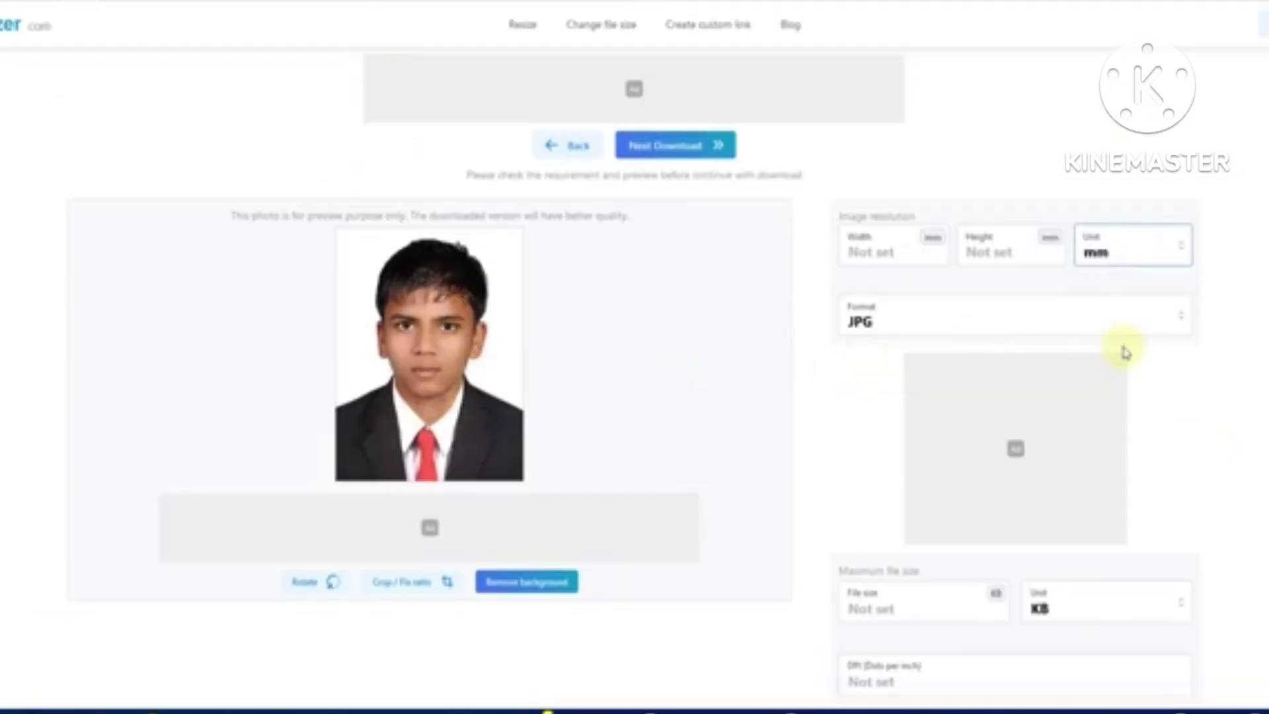
click(1113, 271)
click(1116, 368)
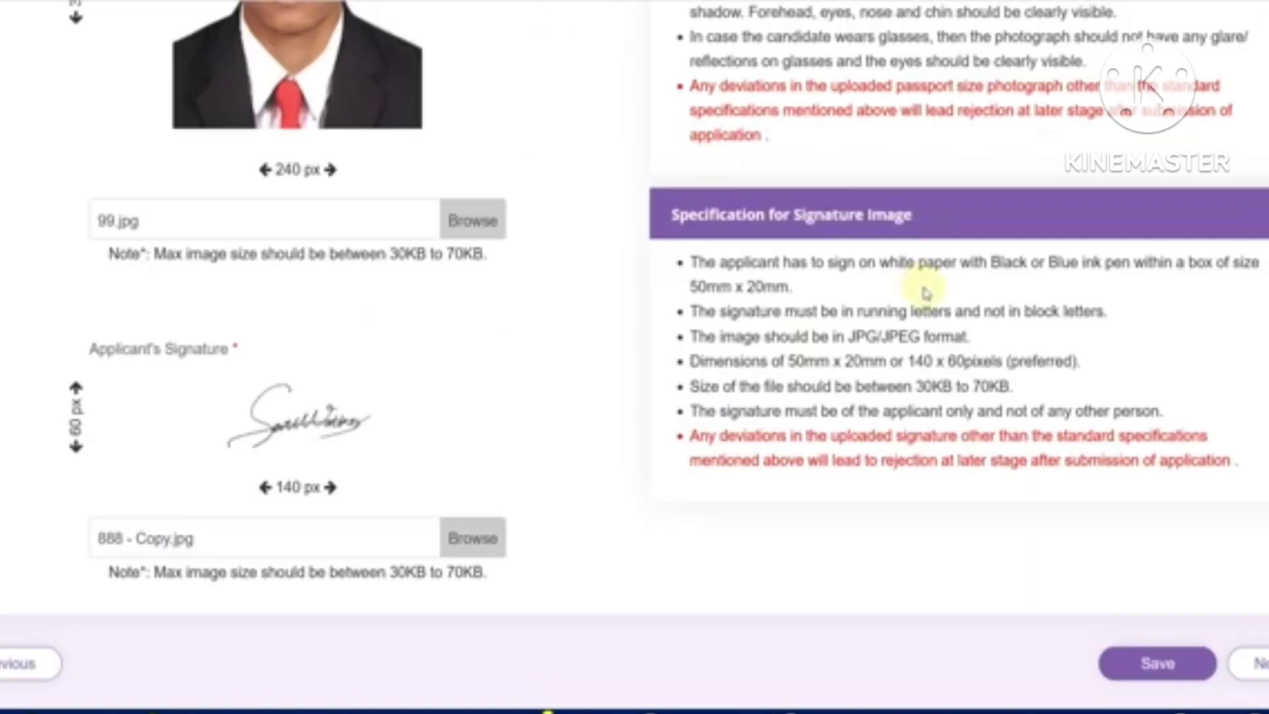
scroll(919, 476, up, 2)
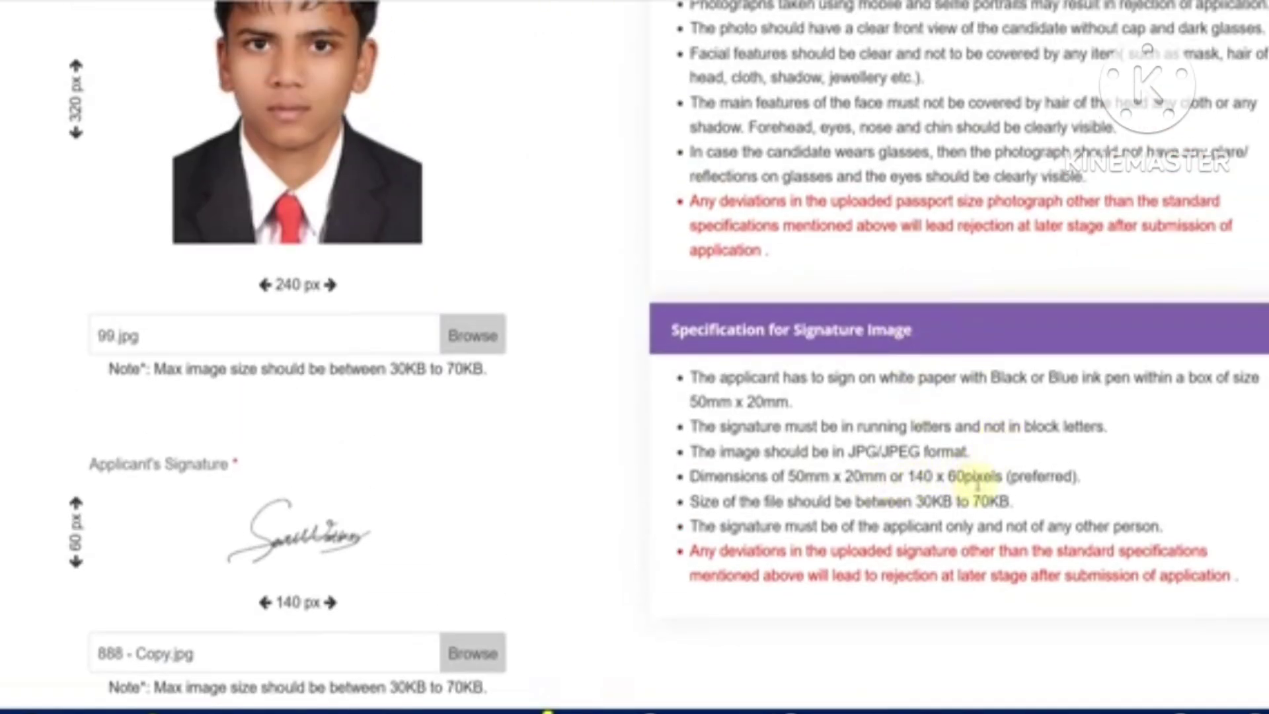
scroll(977, 486, up, 3)
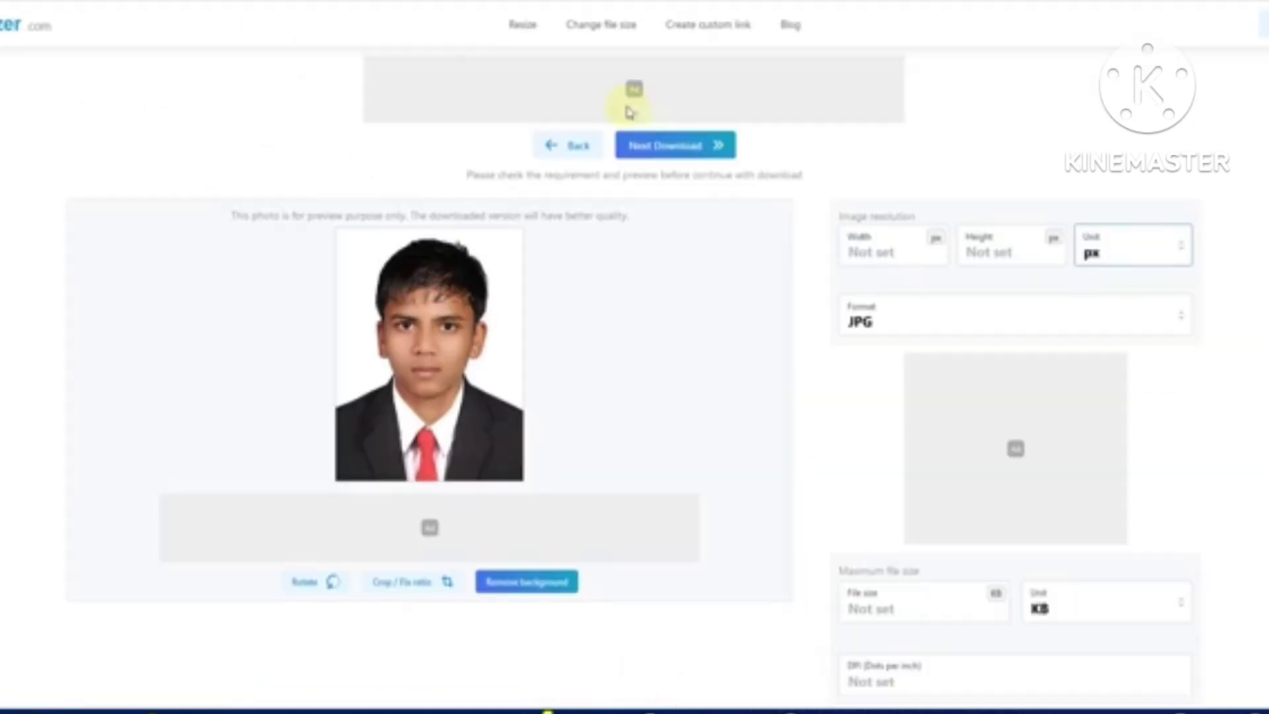
click(994, 252)
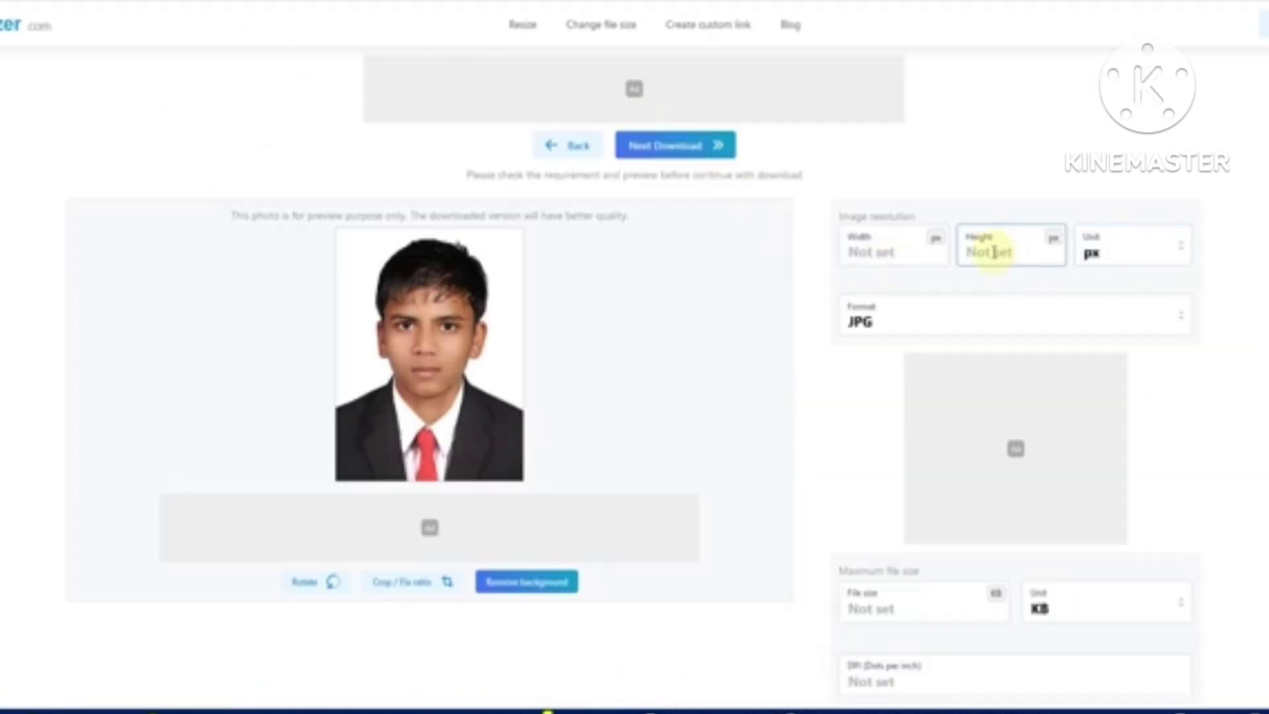
text(320)
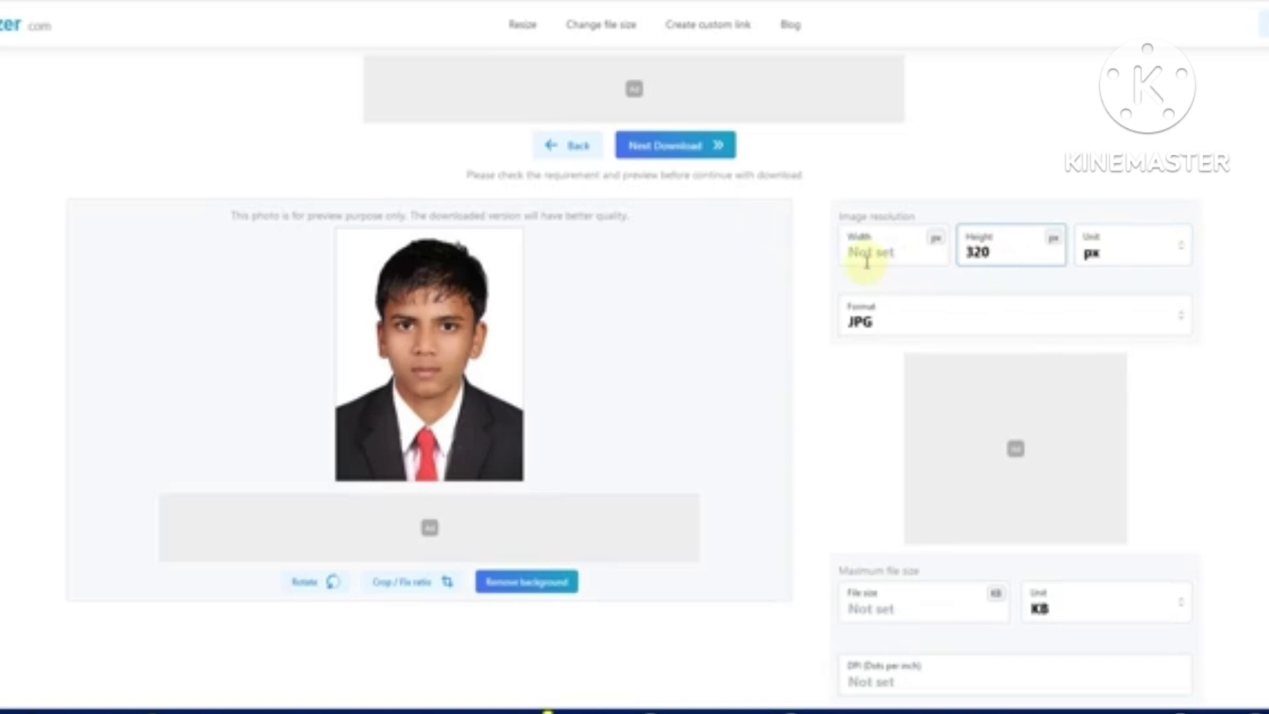
click(866, 261)
text(240)
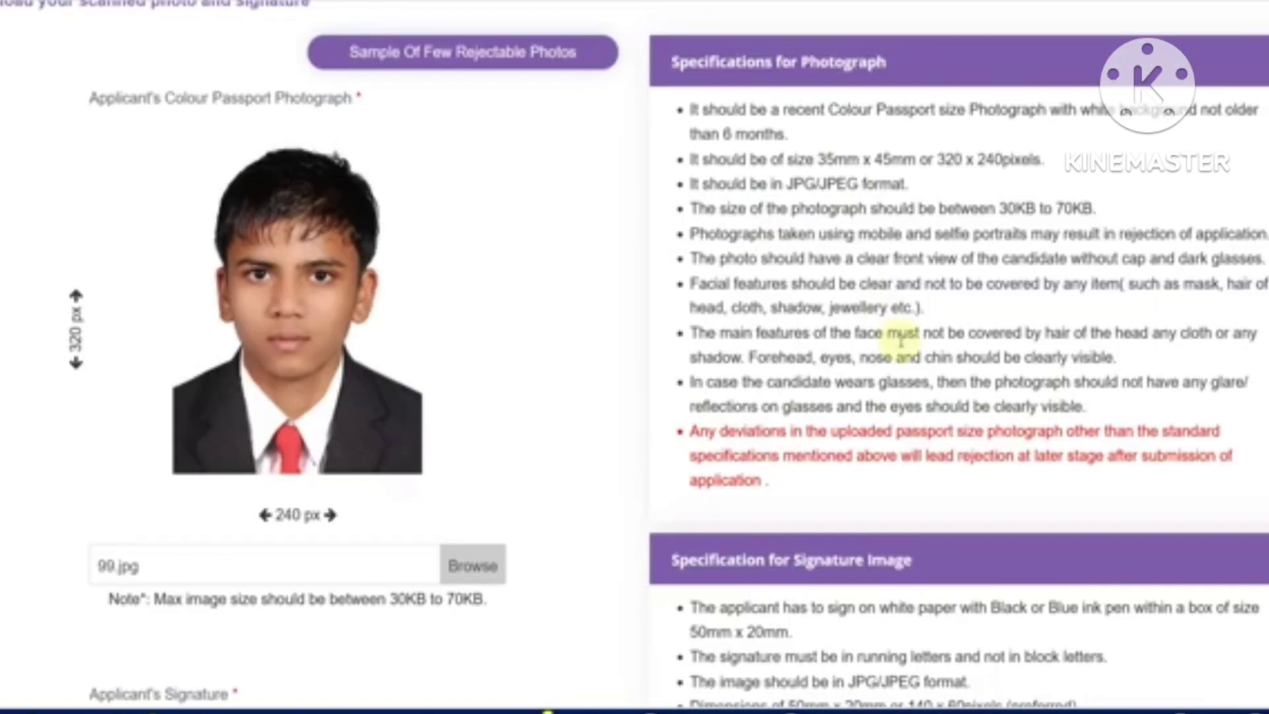
Limit the photo to a maximum file size of 50 KB and download it
scroll(634, 356, down, 4)
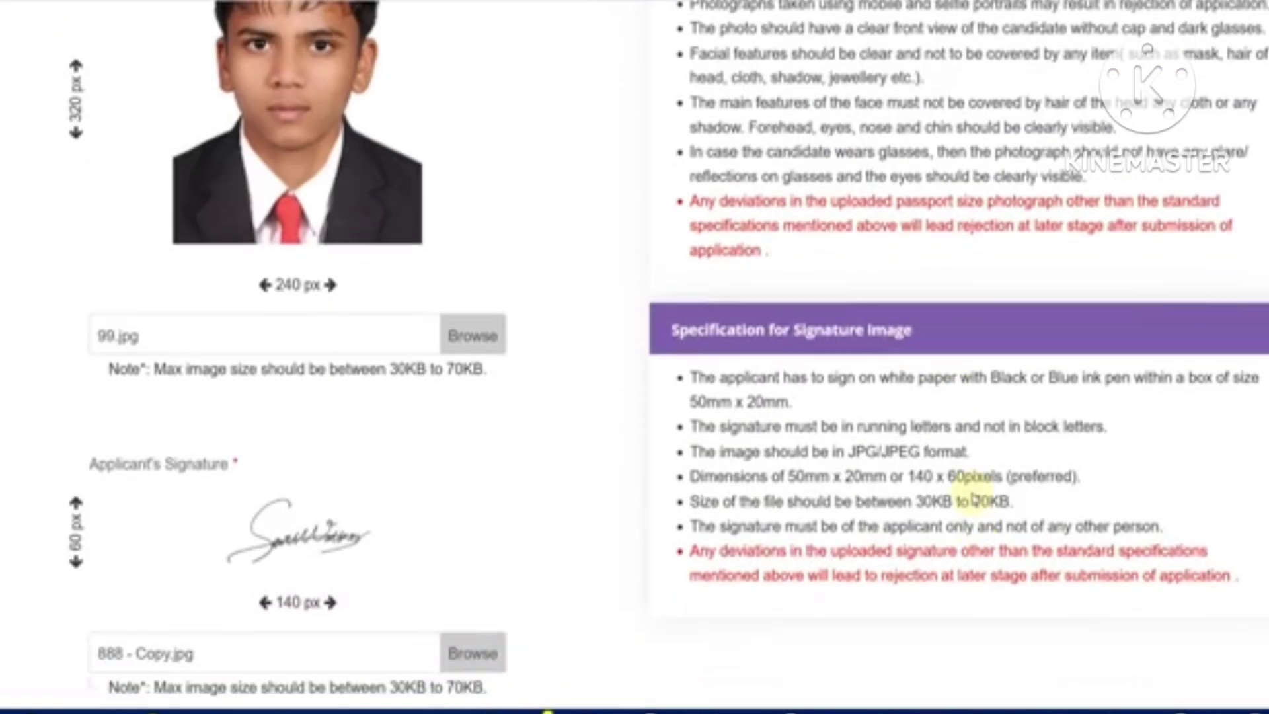
scroll(191, 504, down, 2)
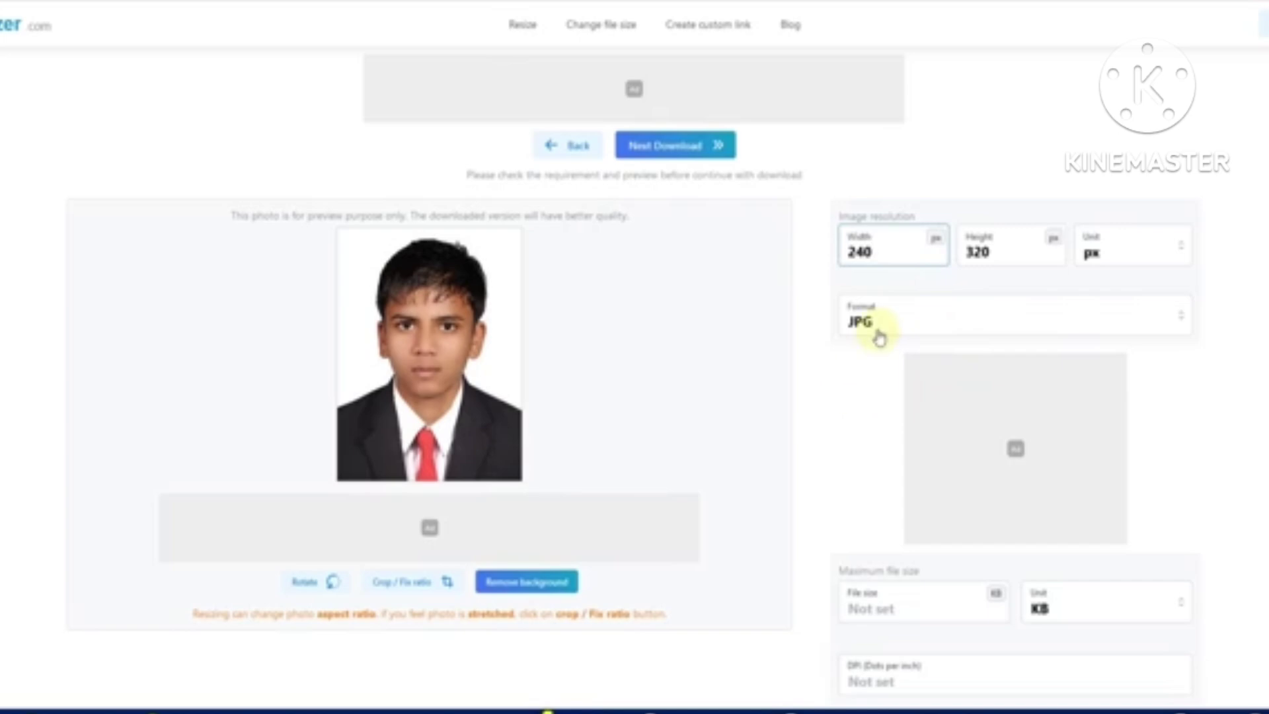
scroll(865, 396, down, 1)
click(1079, 563)
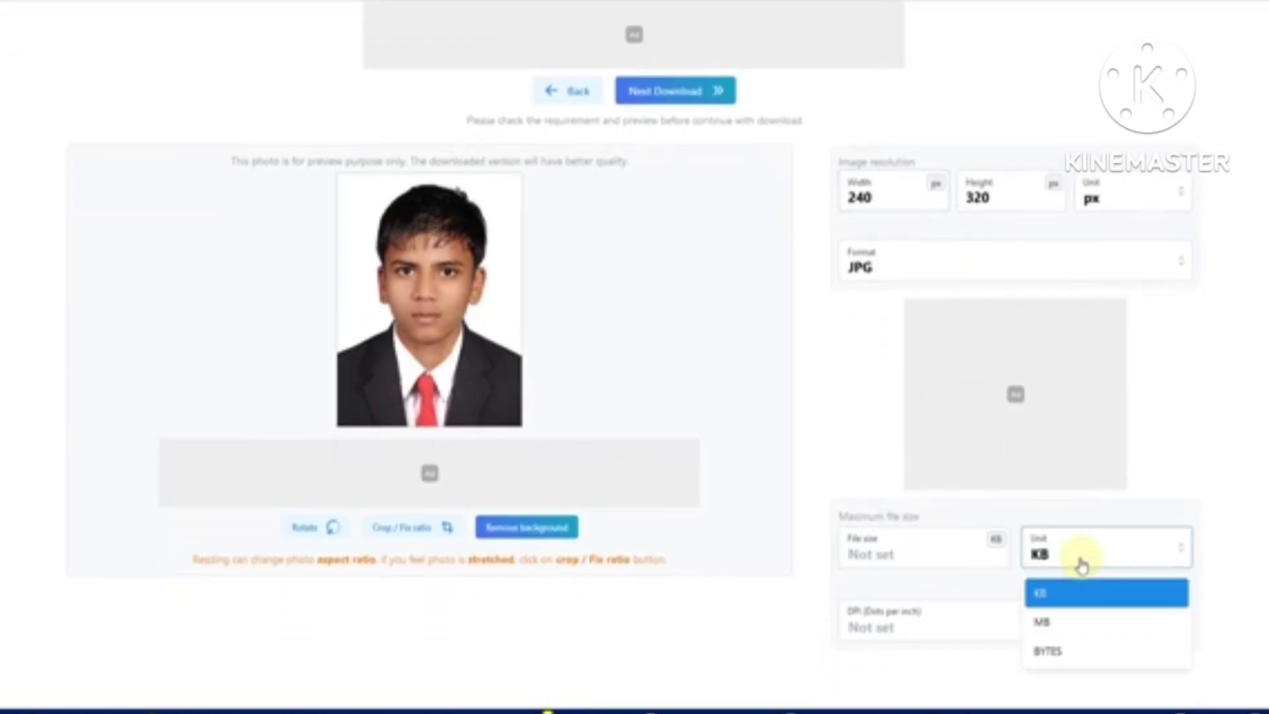
click(1079, 564)
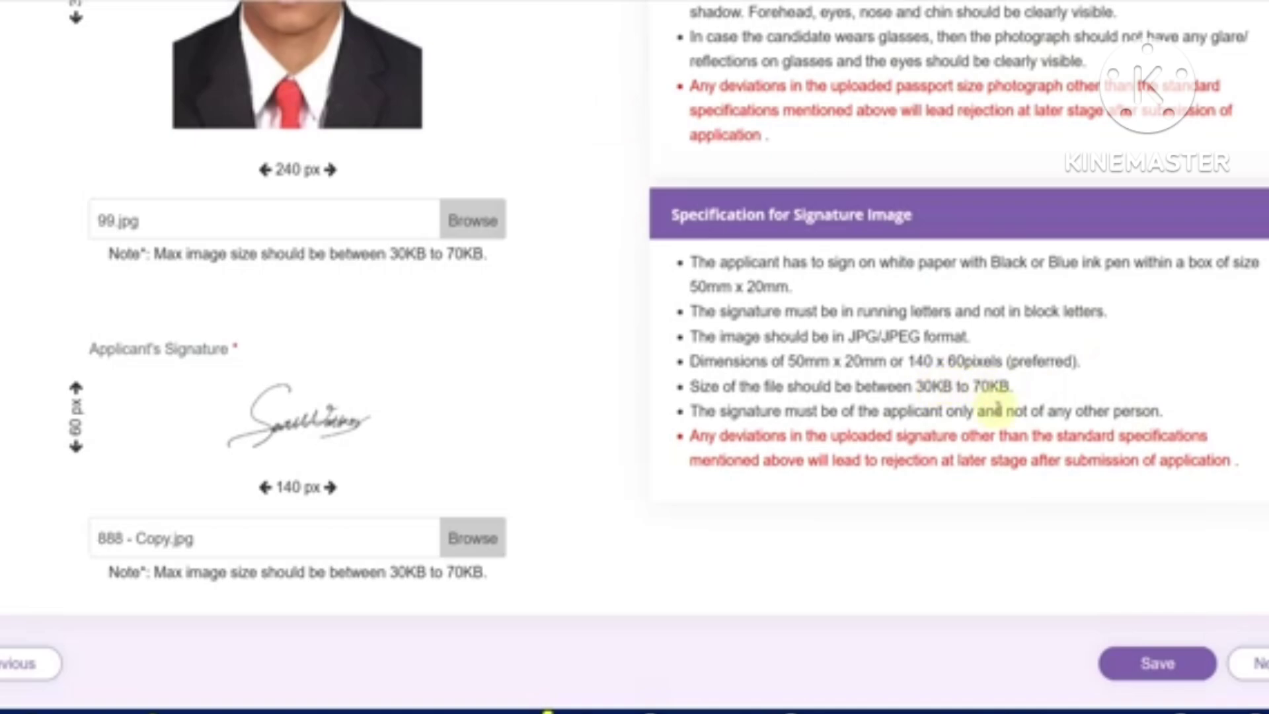
scroll(998, 407, up, 5)
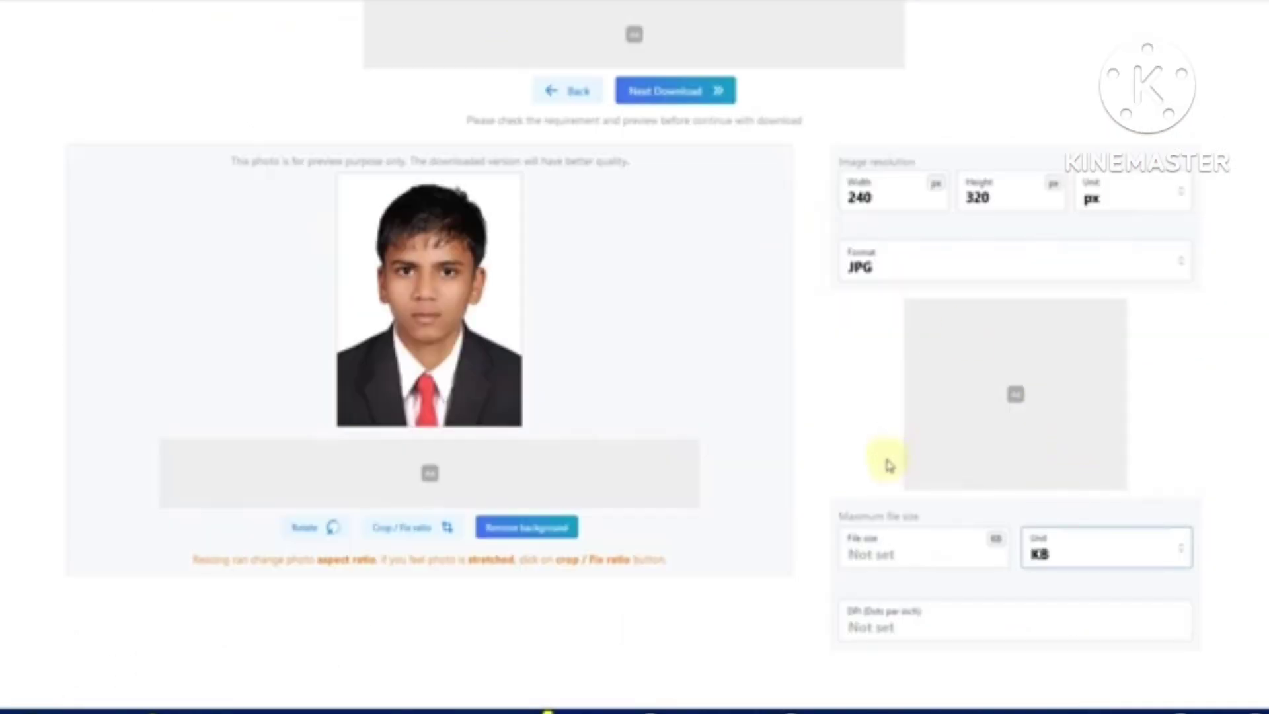
click(887, 543)
text(50)
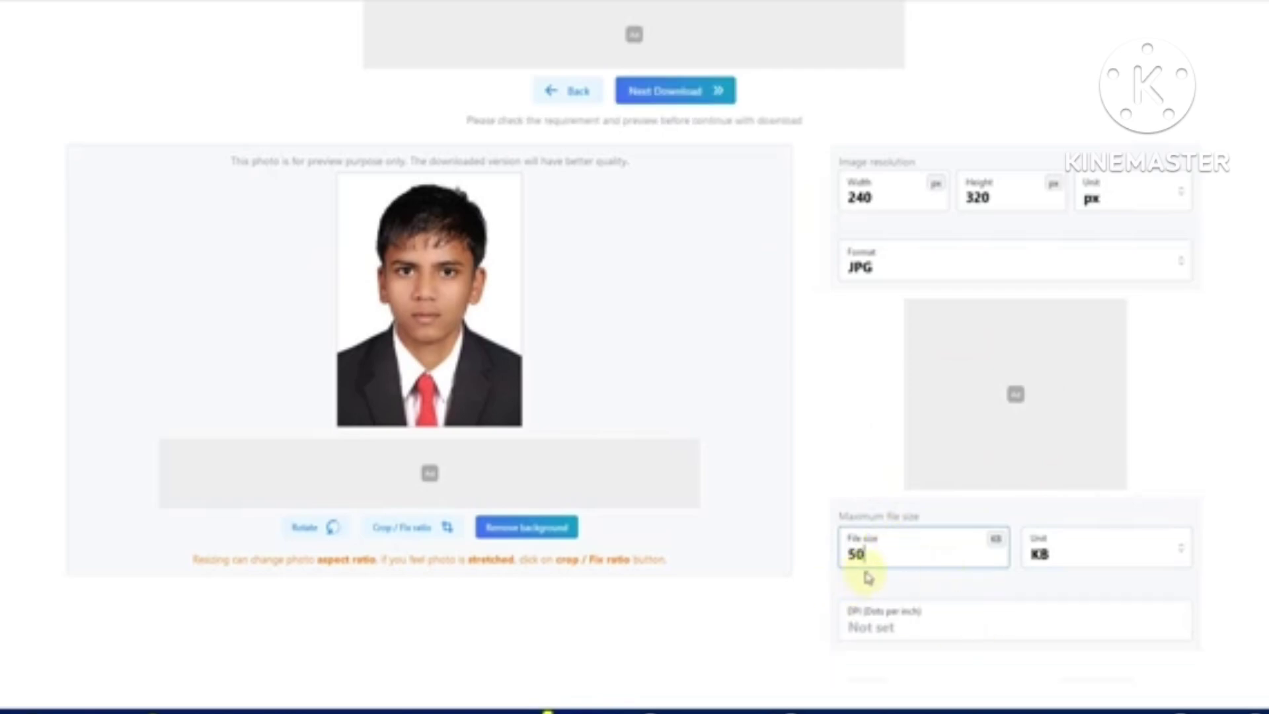
scroll(867, 548, up, 1)
click(672, 157)
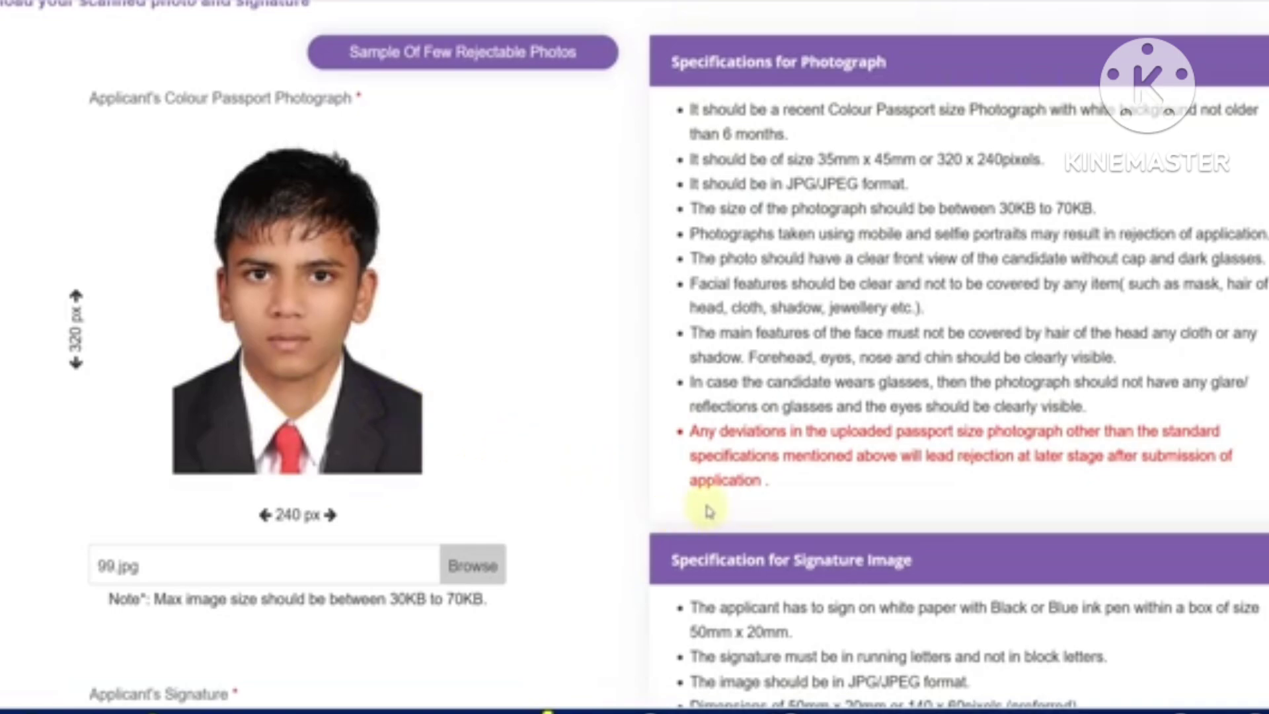
Save the uploaded photo and signature and go to post preferences
scroll(831, 504, down, 3)
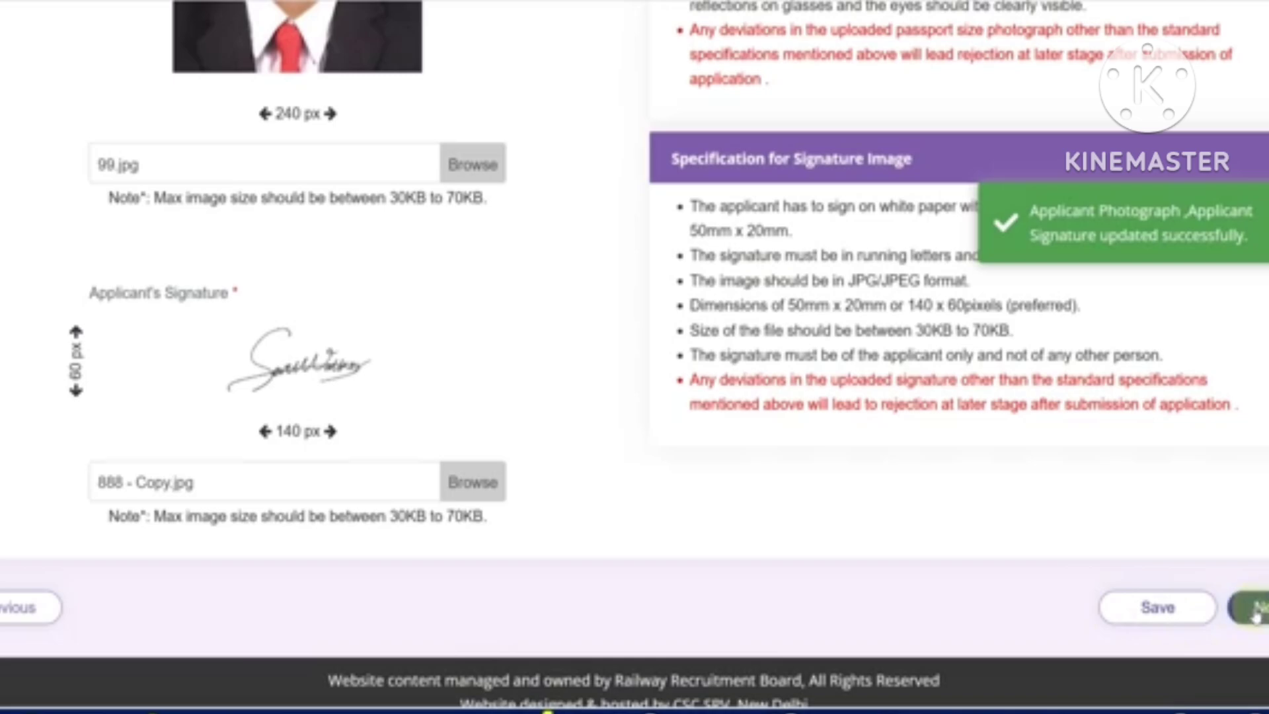
click(1254, 612)
scroll(562, 429, down, 5)
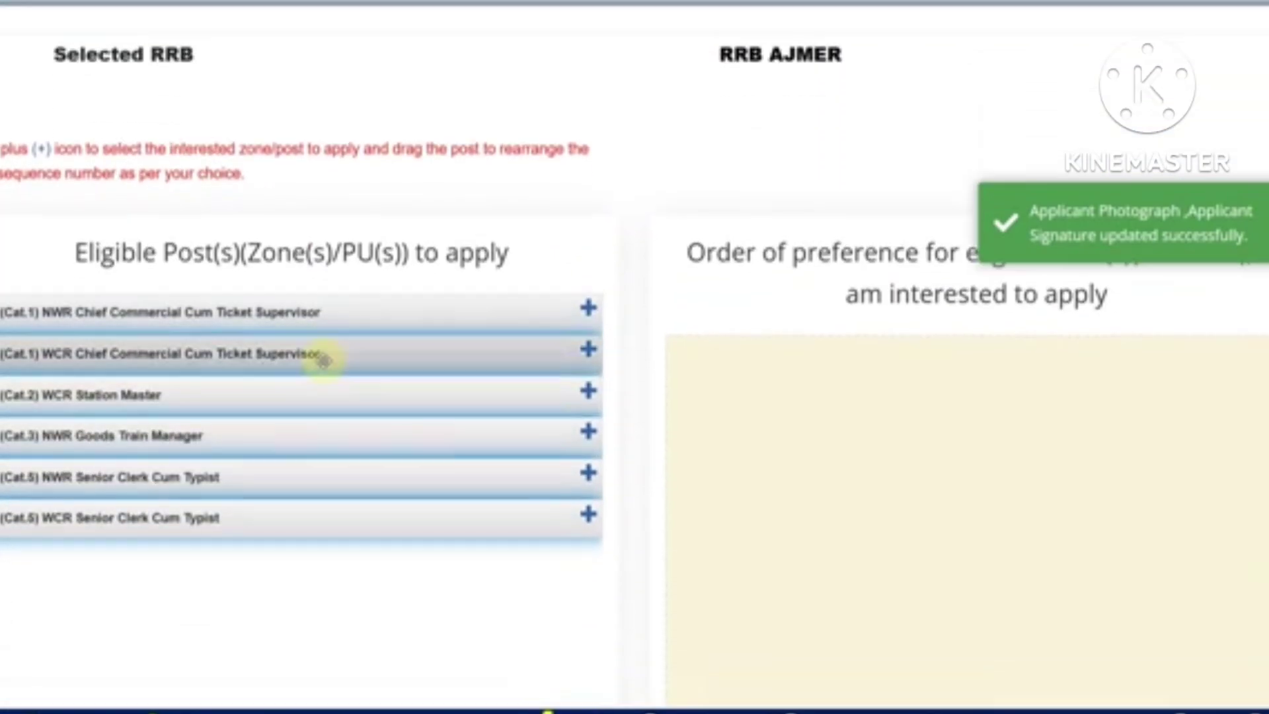
scroll(274, 444, down, 2)
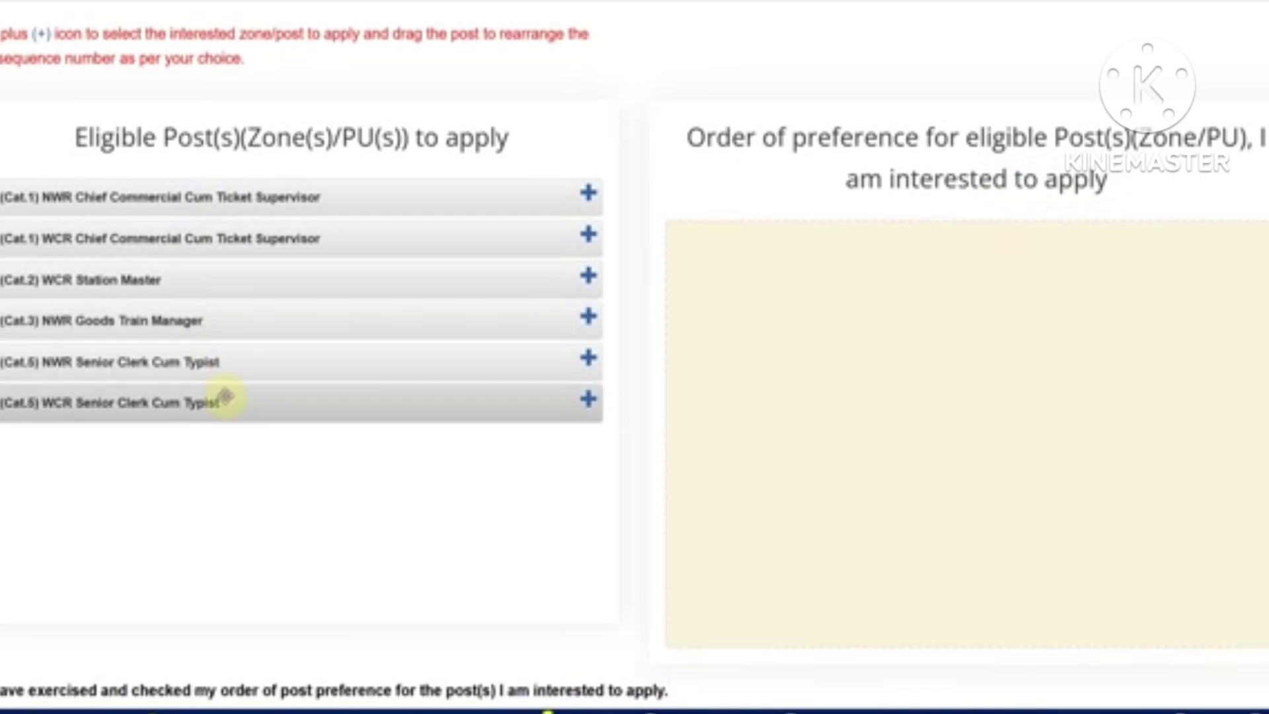
Rank the six posts: NWR Goods Train Manager first, then WCR/NWR Commercial, Station Master, Clerk posts
click(589, 324)
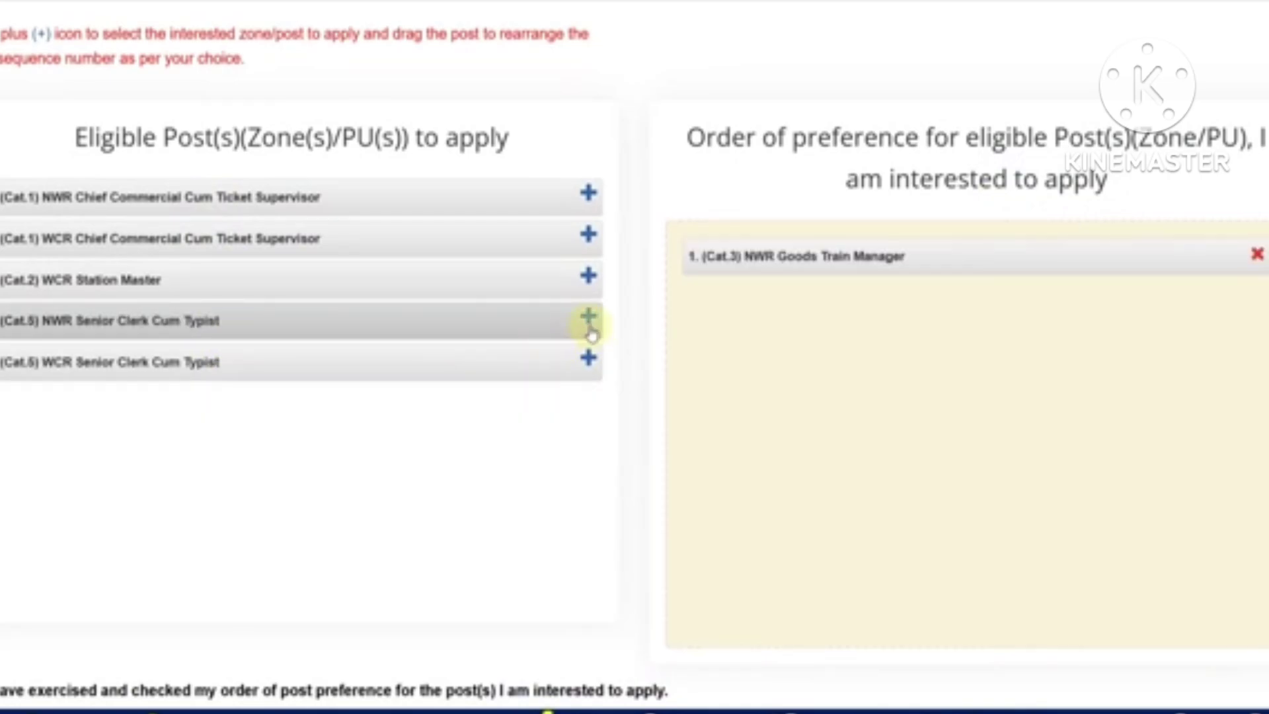
click(588, 236)
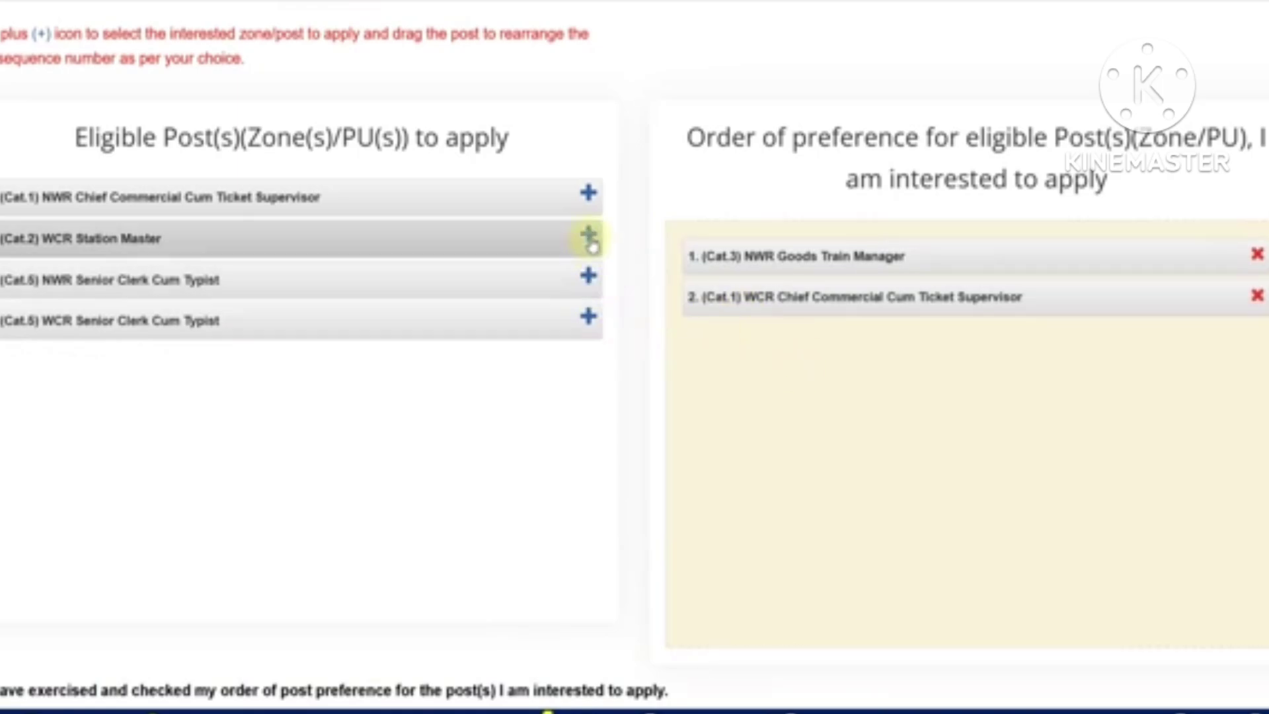
click(588, 197)
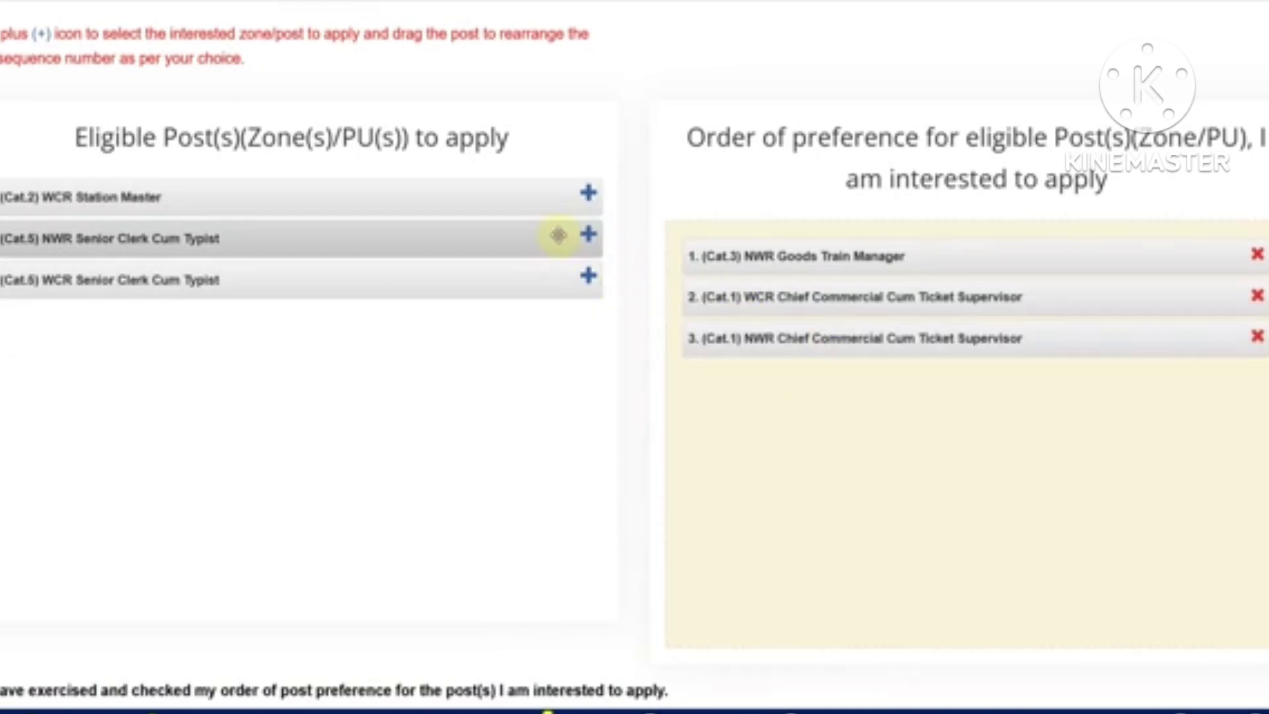
click(587, 197)
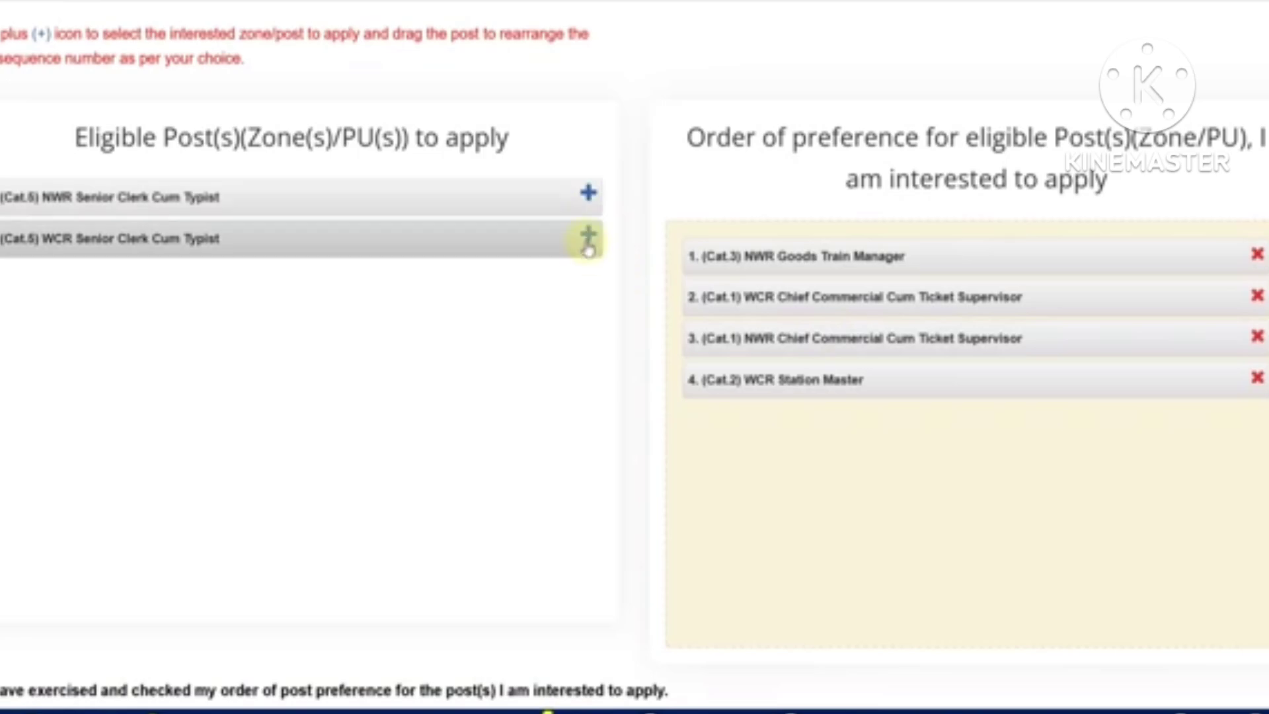
click(588, 236)
click(587, 197)
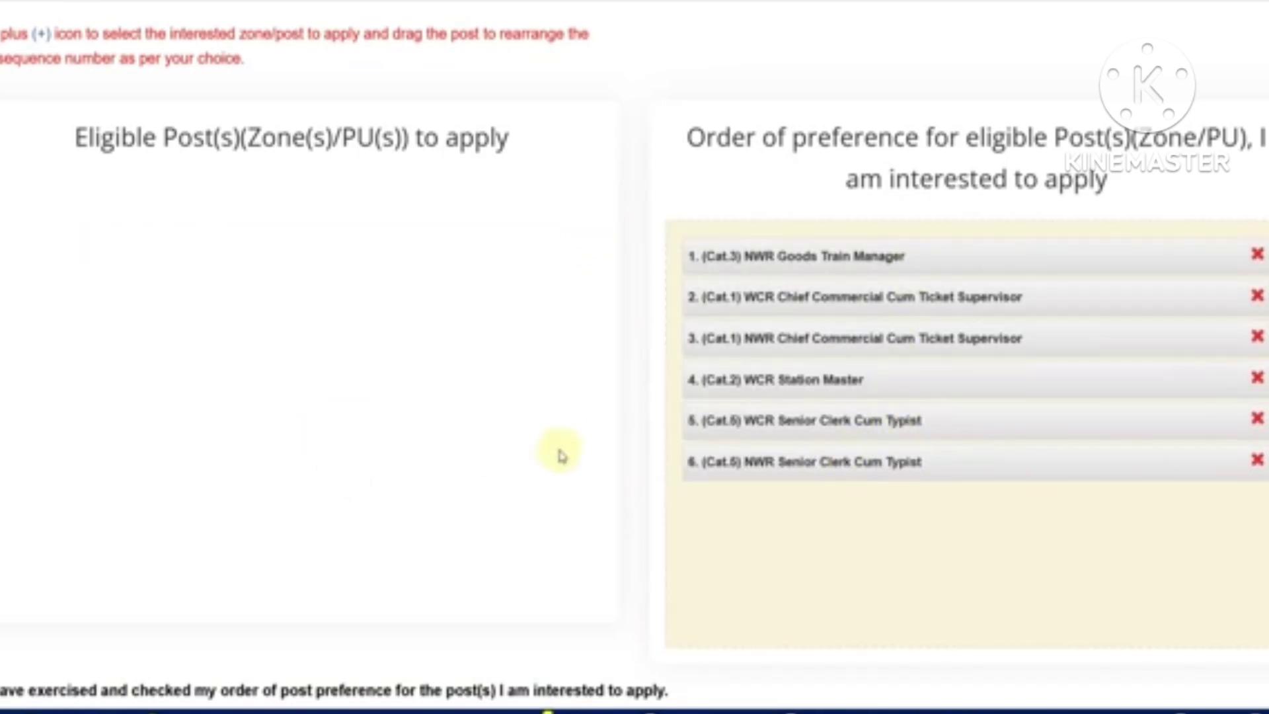
scroll(507, 419, up, 5)
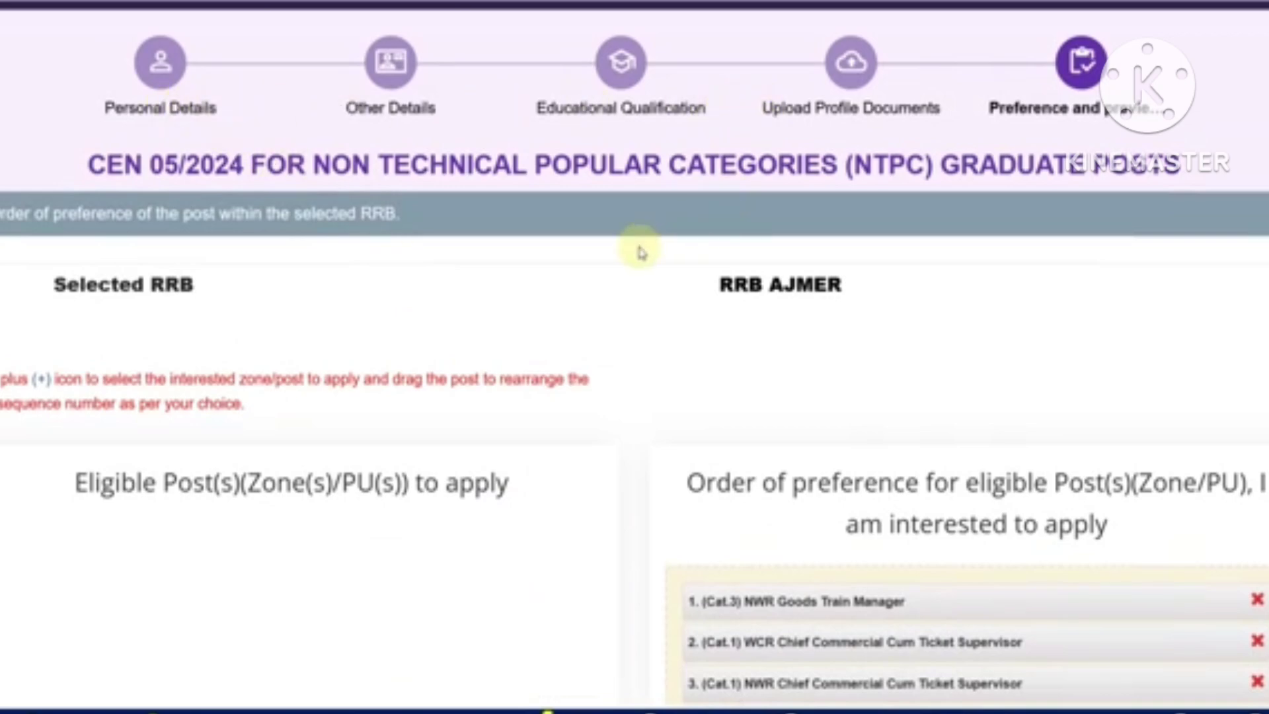
Enter ALWAR as the declaration place and save the post preferences, opening the application preview
scroll(411, 334, down, 3)
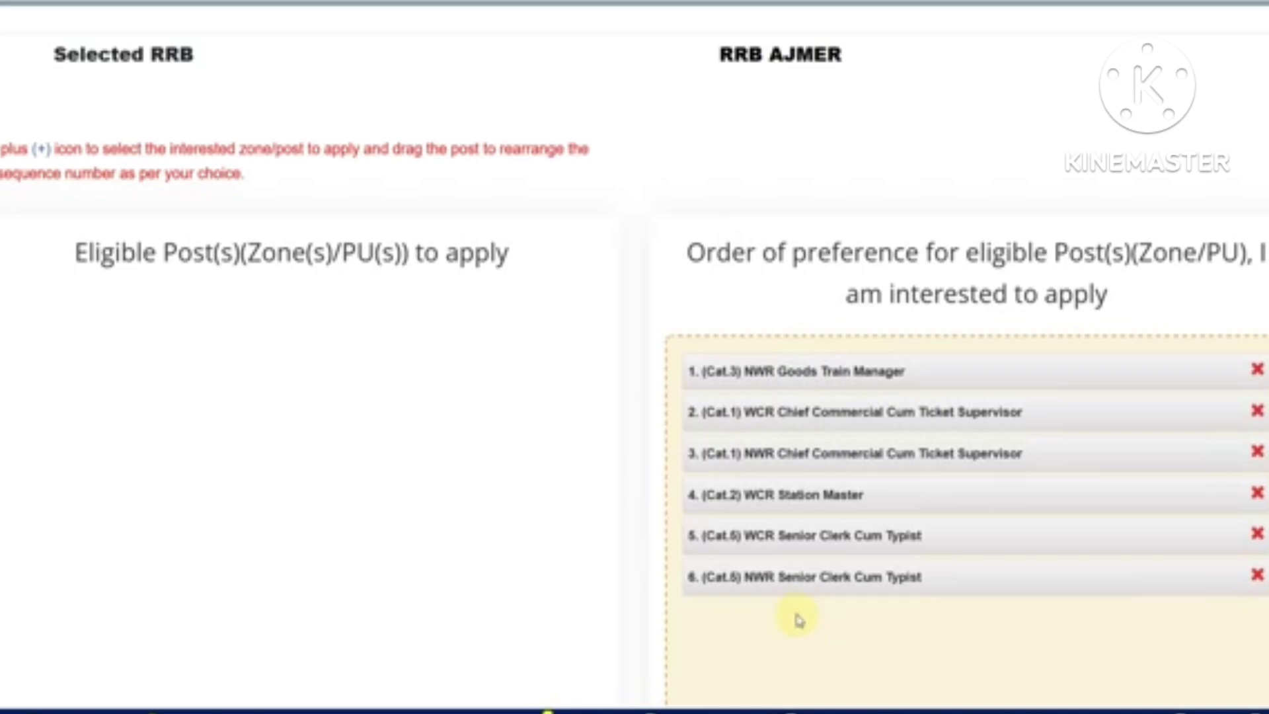
scroll(800, 621, down, 5)
scroll(435, 487, down, 2)
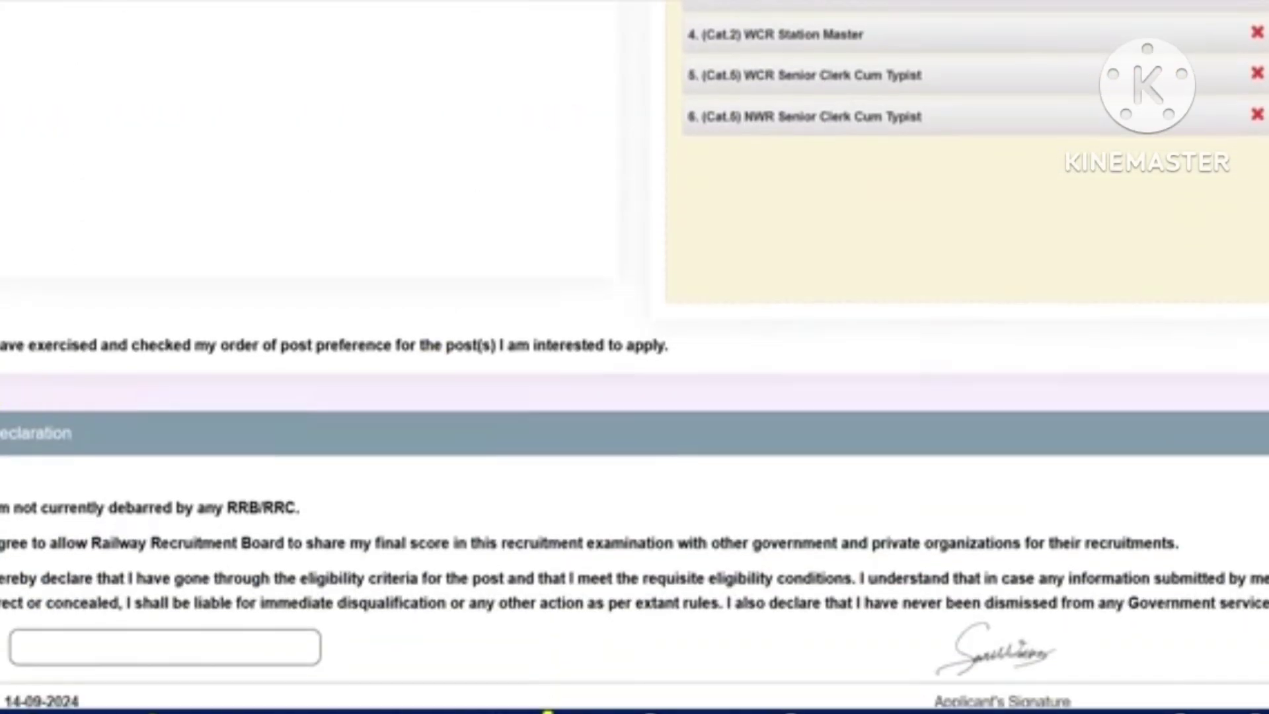
scroll(127, 429, down, 3)
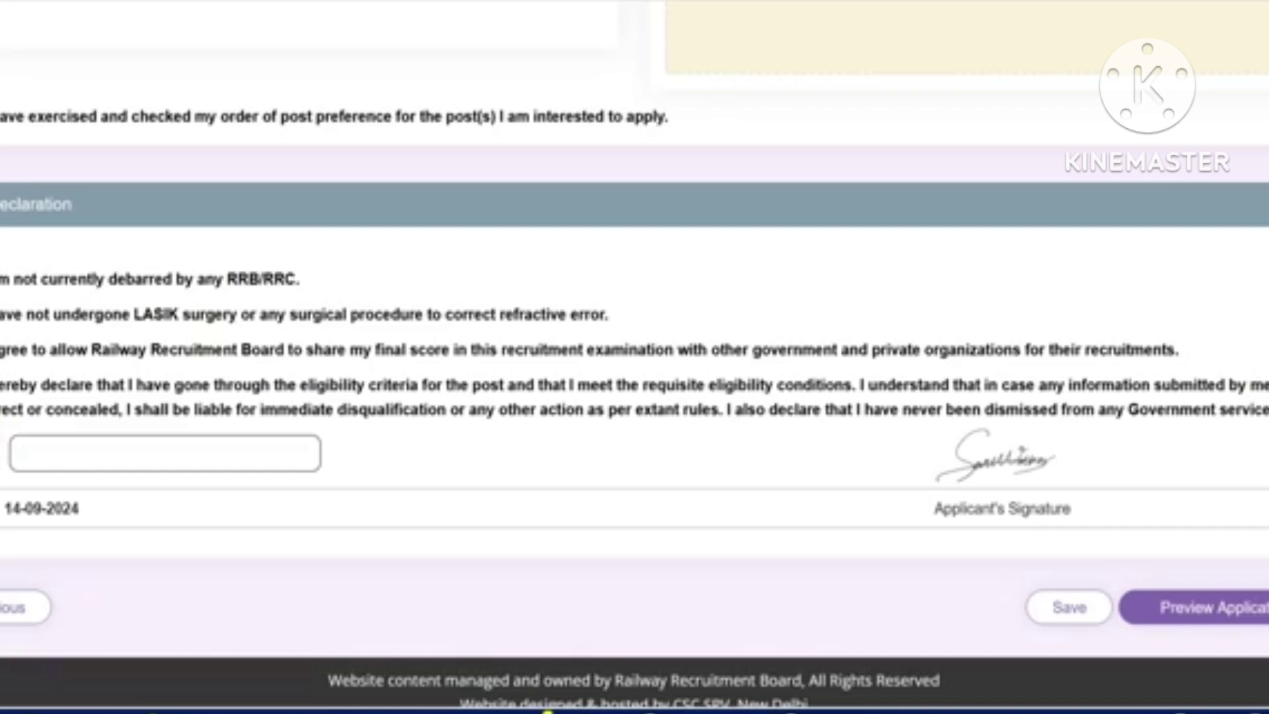
click(57, 462)
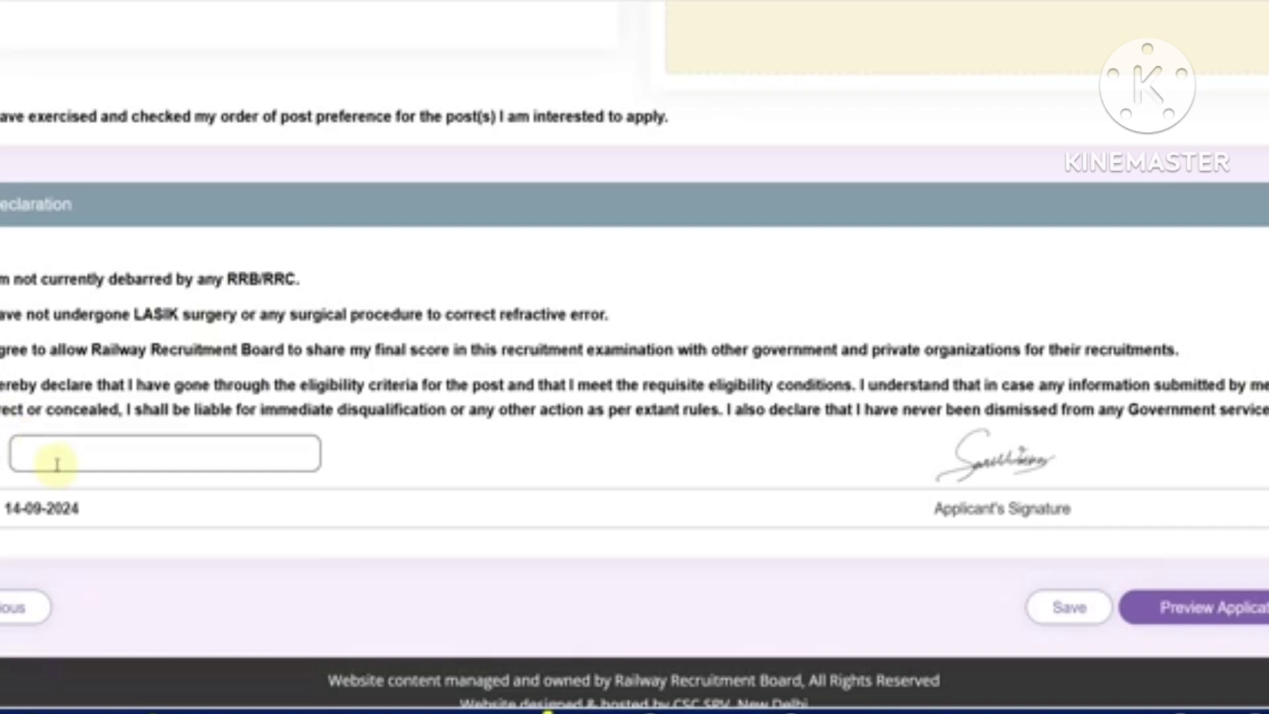
text(ALWAR)
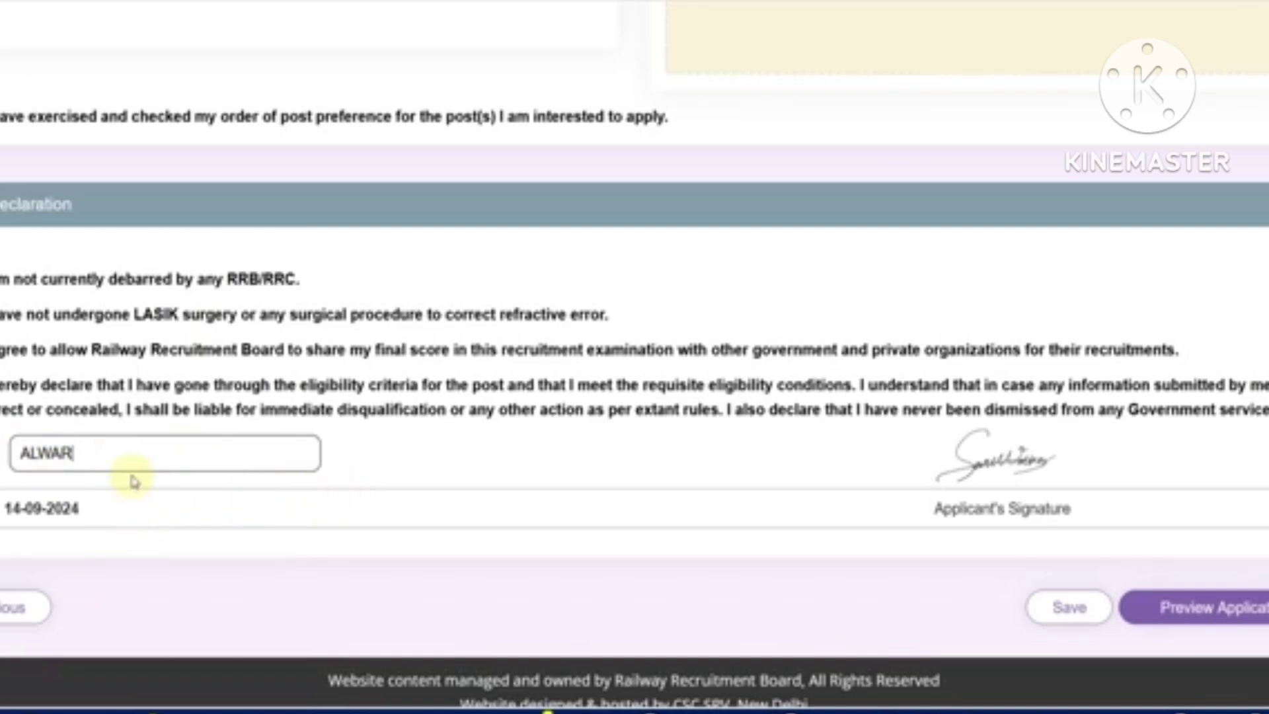
click(1080, 625)
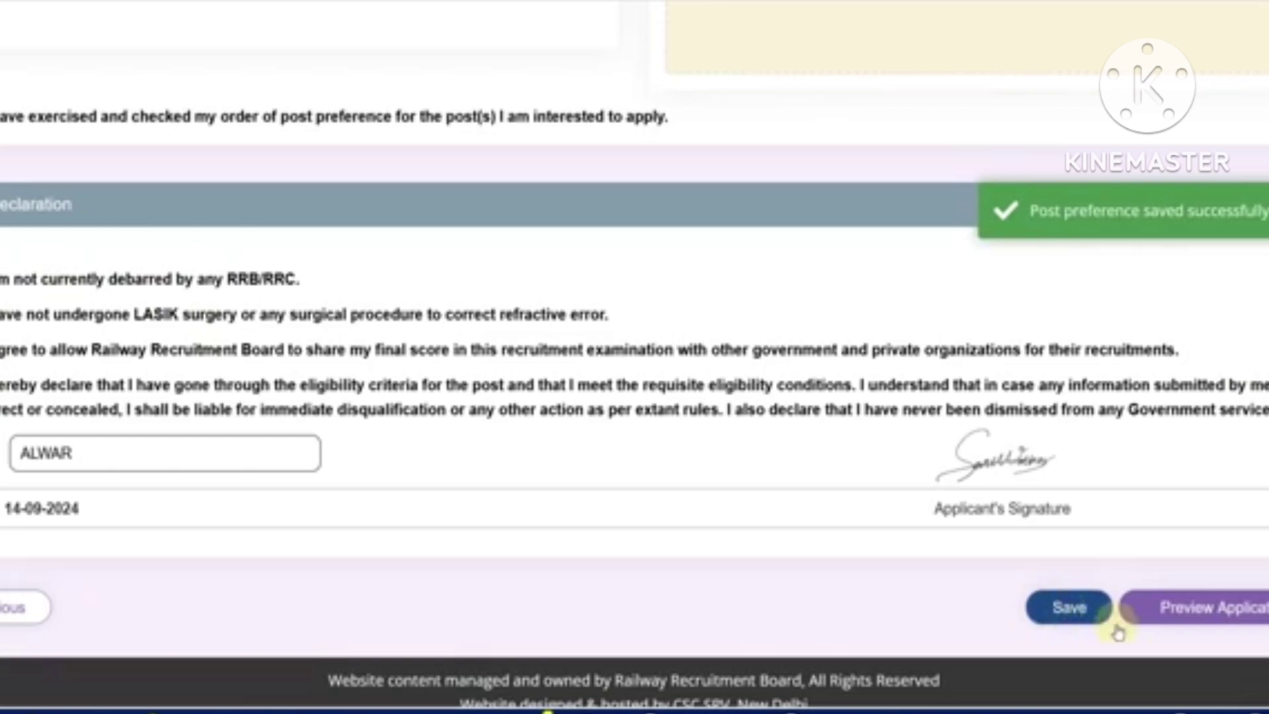
click(1224, 627)
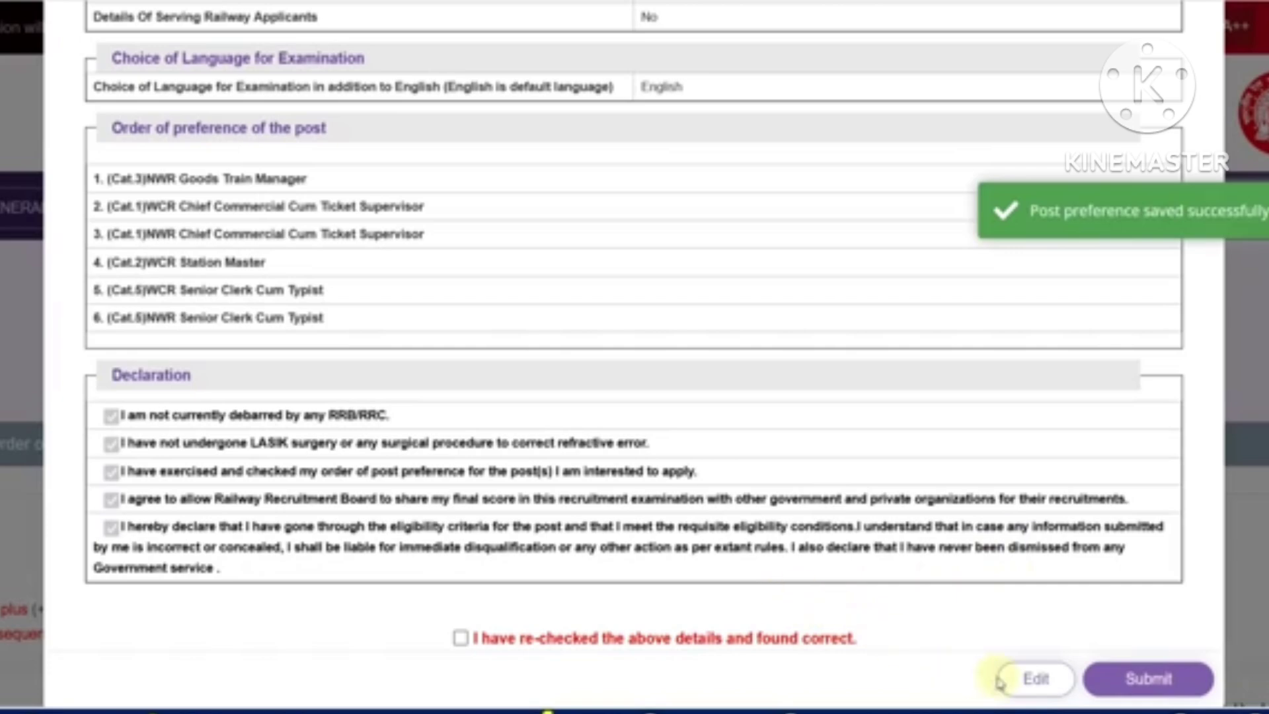
Tick 'I have re-checked the above details and found correct' and submit the previewed application
click(463, 638)
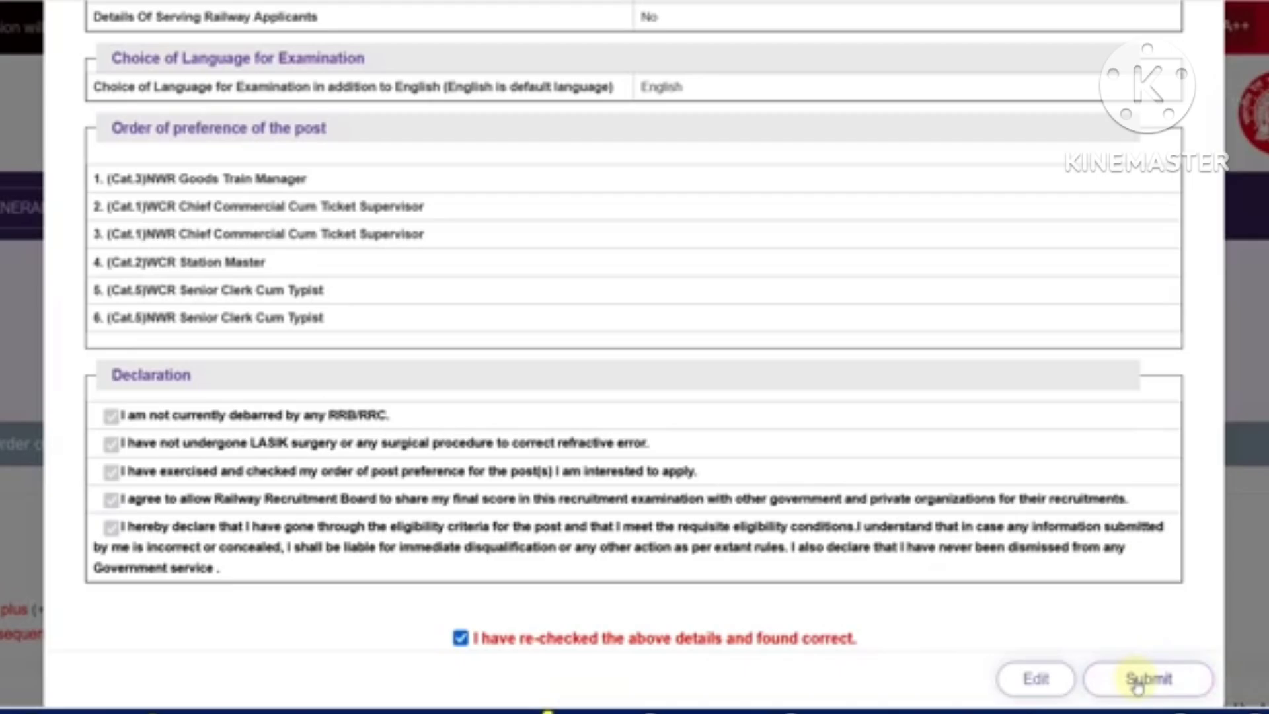
click(1136, 682)
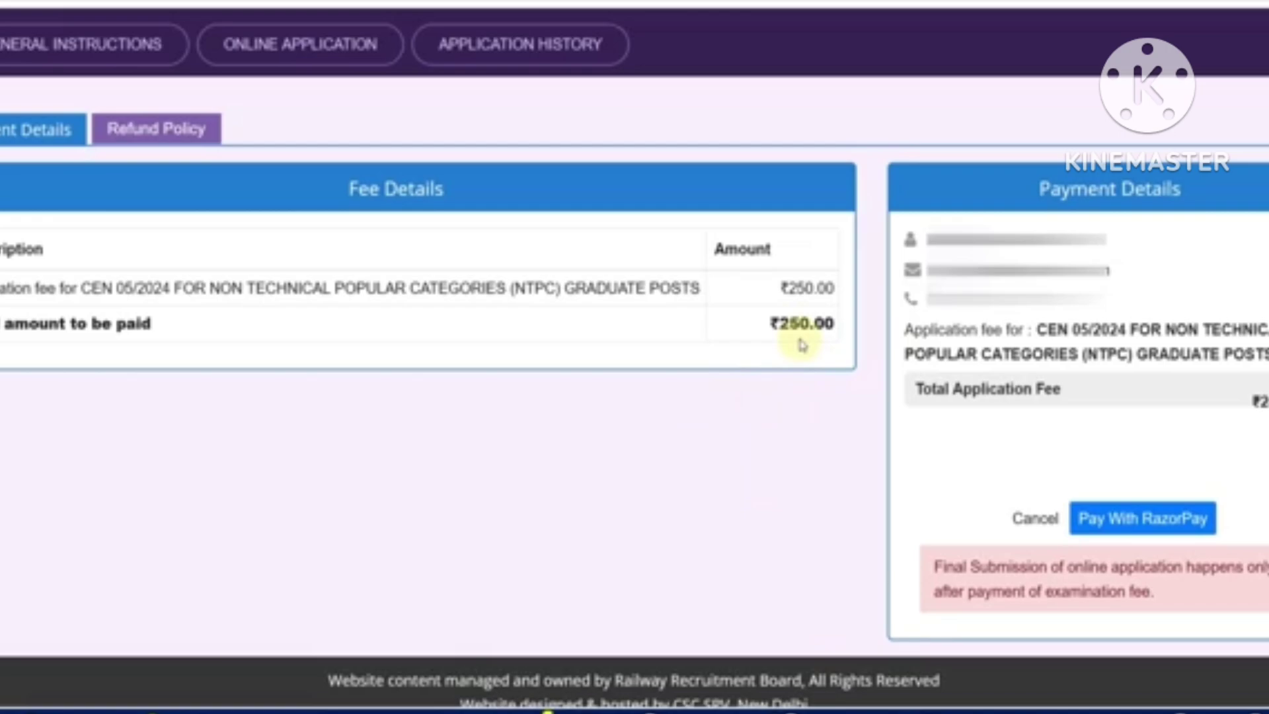
Pay the ₹250 fee through RazorPay checkout by showing a UPI QR code to scan
click(1144, 522)
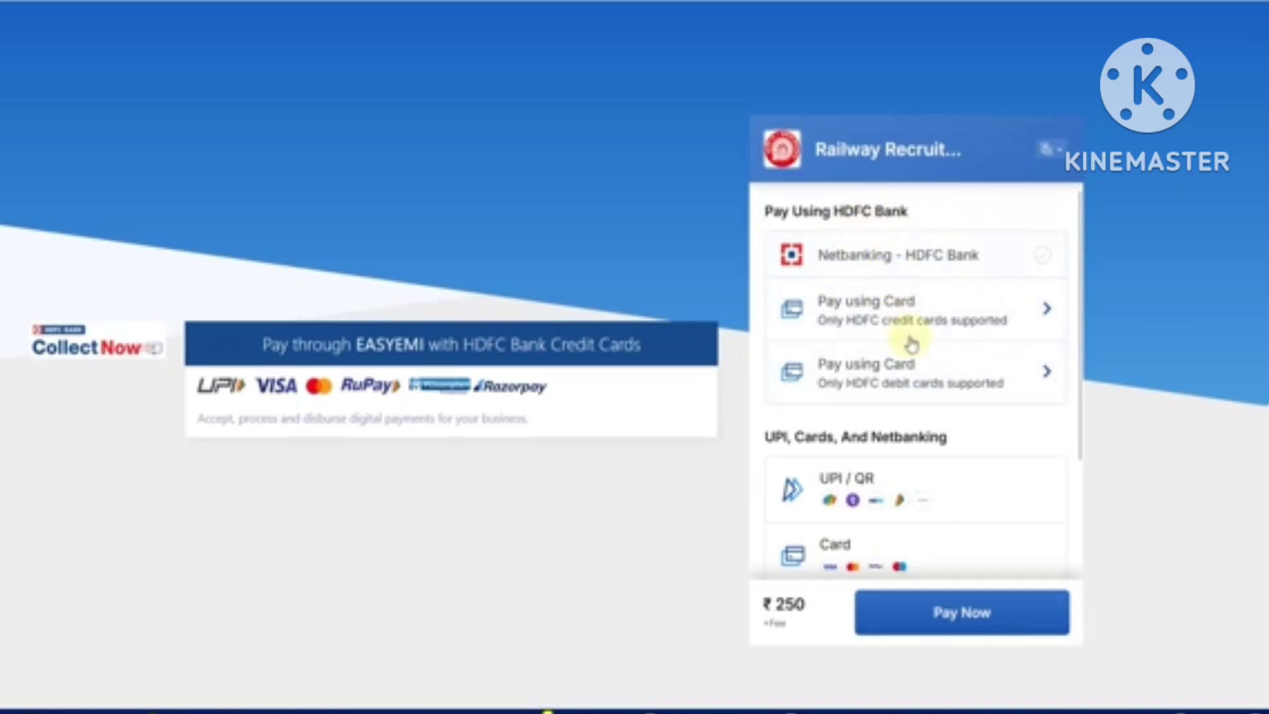
scroll(919, 362, down, 2)
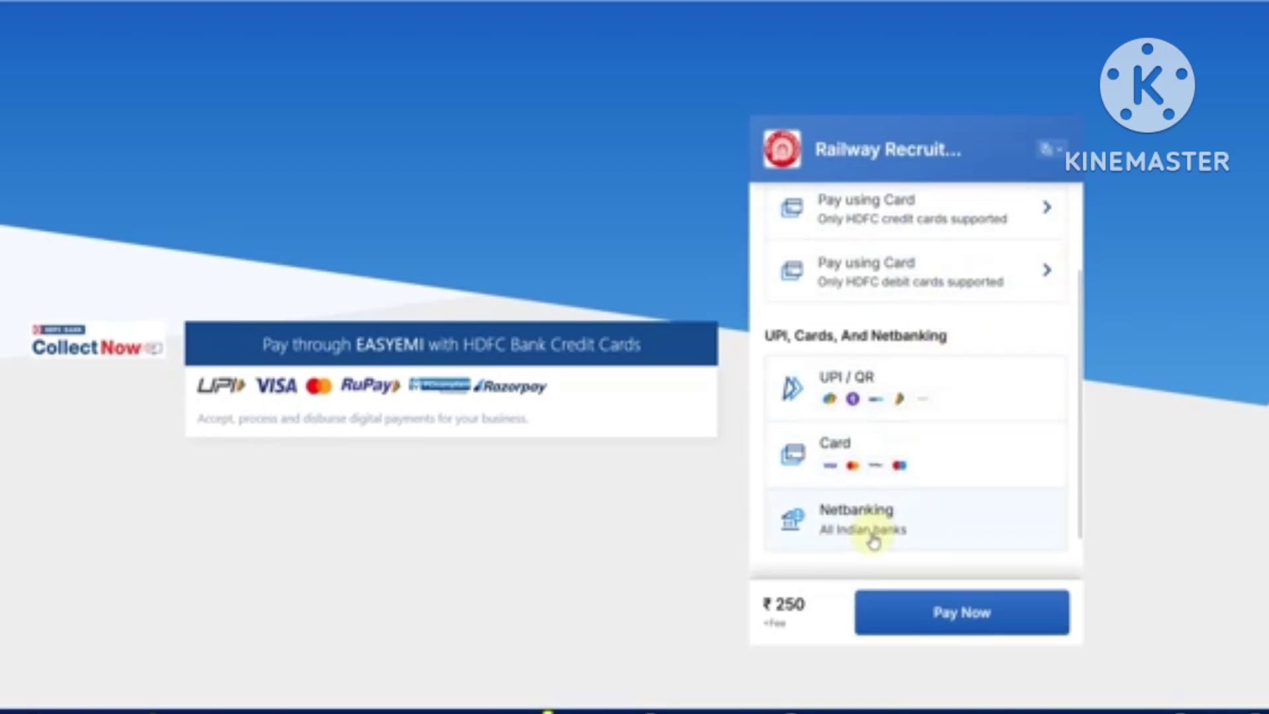
click(894, 398)
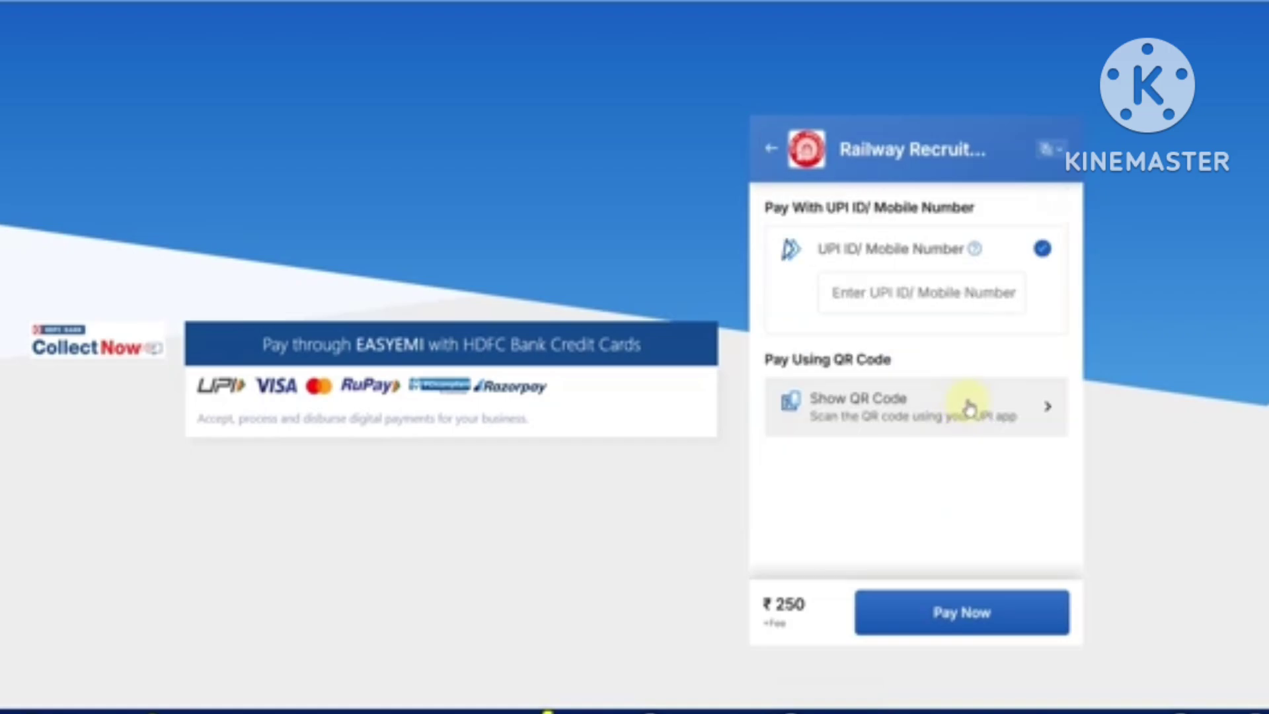
click(890, 426)
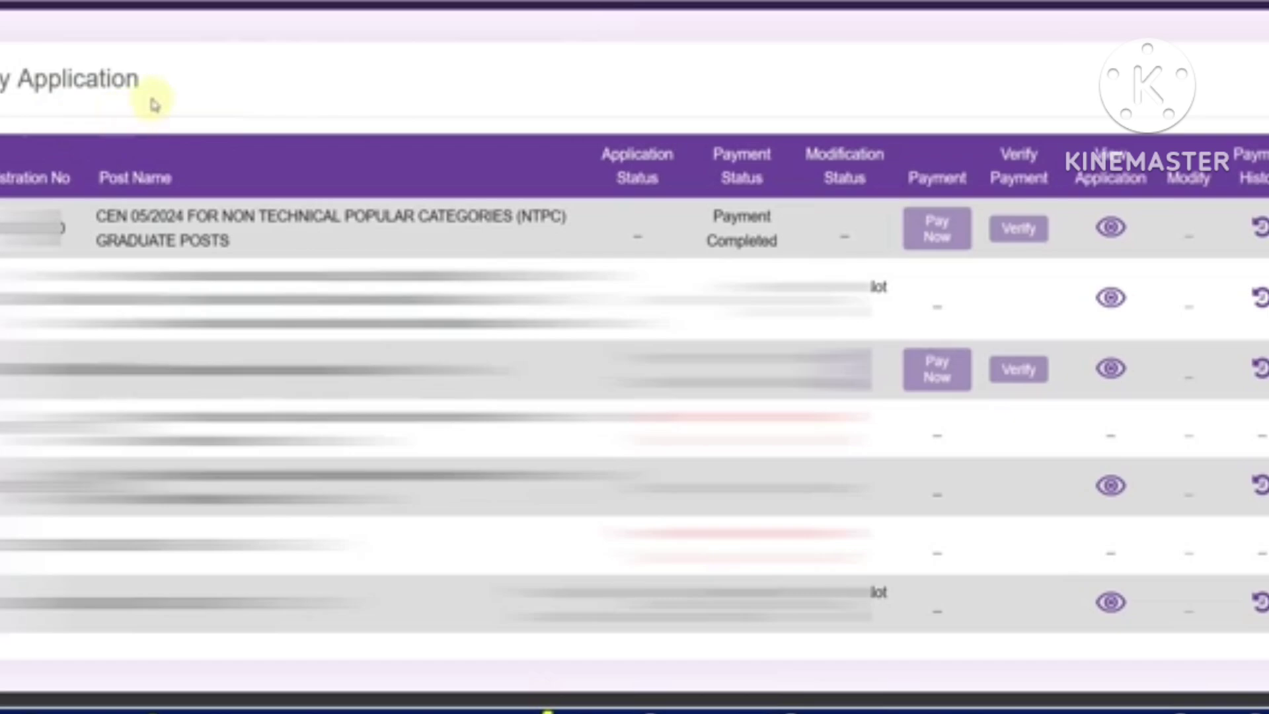
Highlight the CEN 05/2024 NTPC Graduate Posts entry to check its Payment Completed status
drag(232, 218, 332, 218)
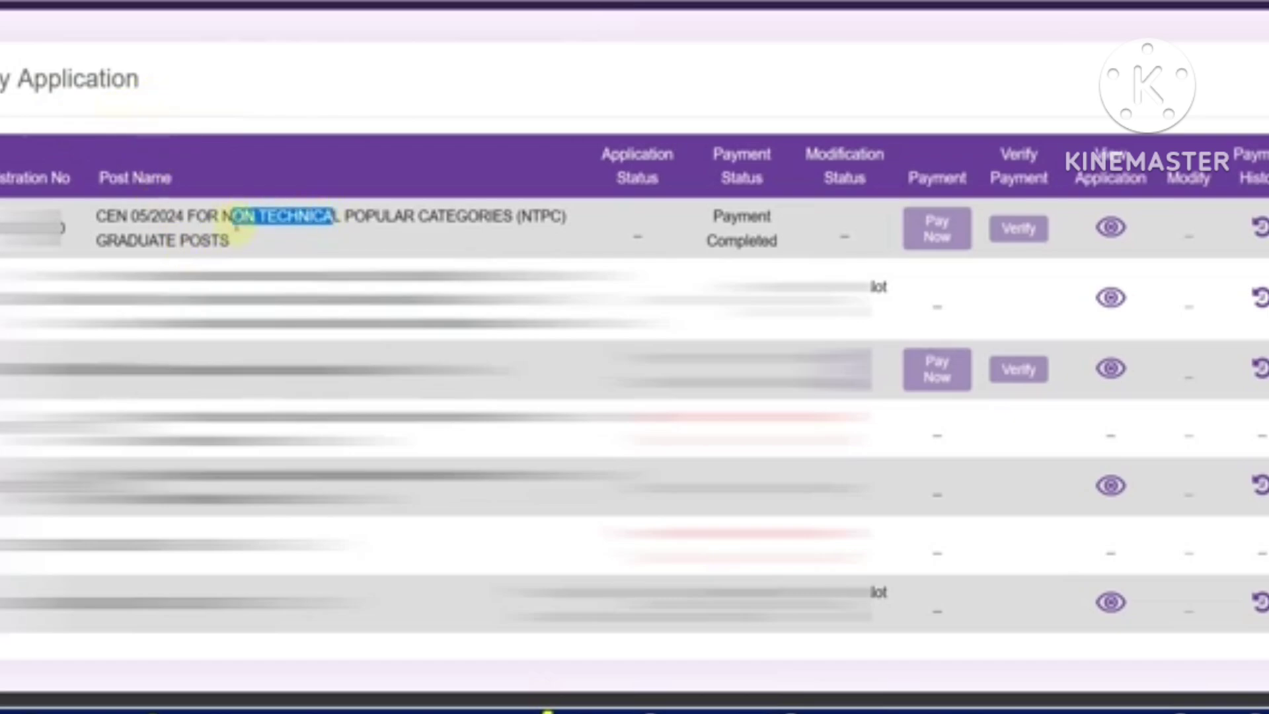
drag(192, 234, 210, 235)
click(278, 226)
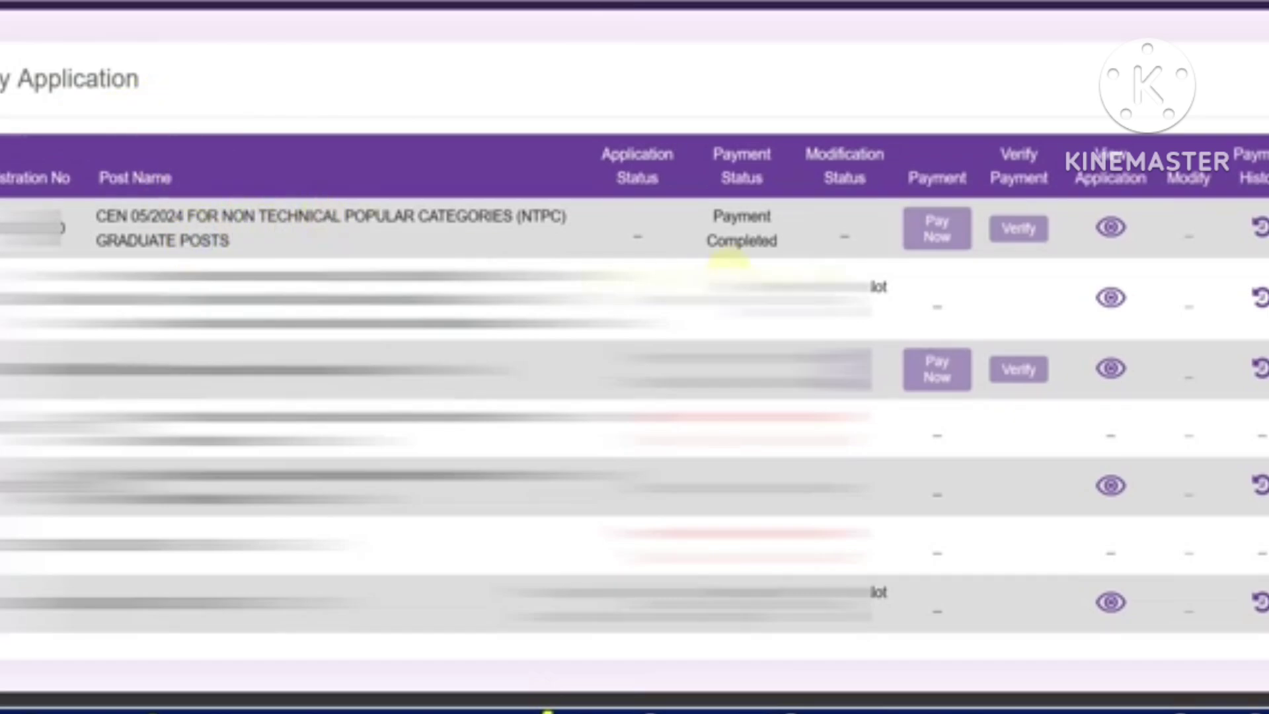